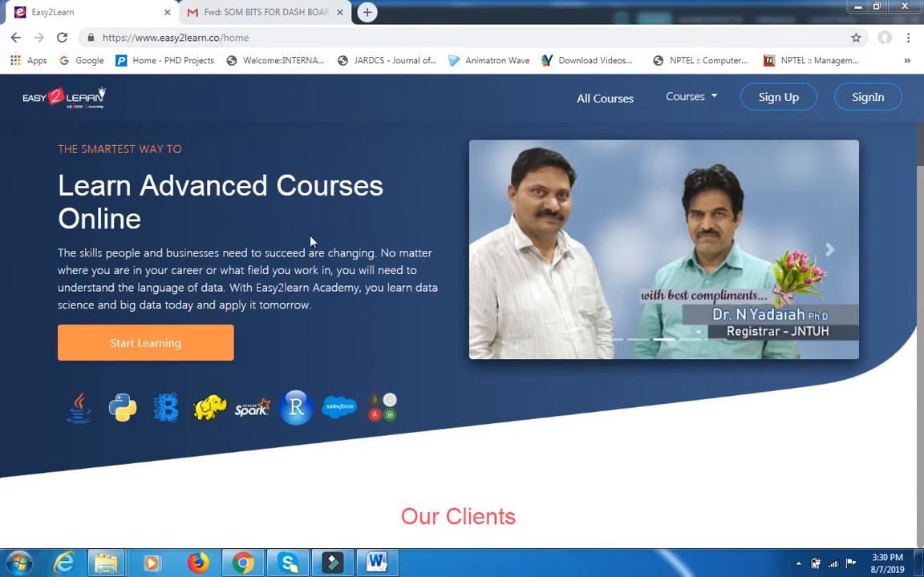
Open the Faculty Admin login page from the link above the home page footer.
scroll(829, 144, "down", 1)
left_click_drag(920, 197, 919, 539)
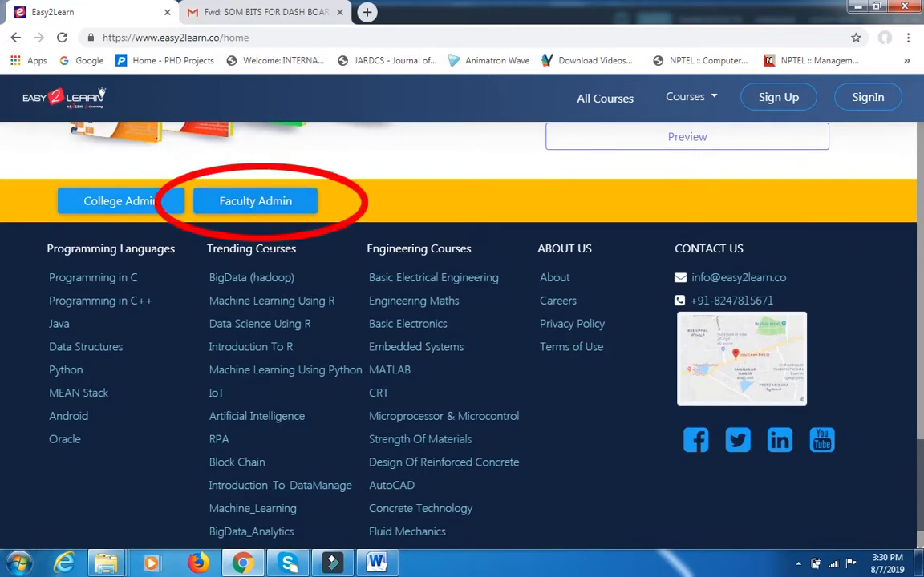
left_click(260, 205)
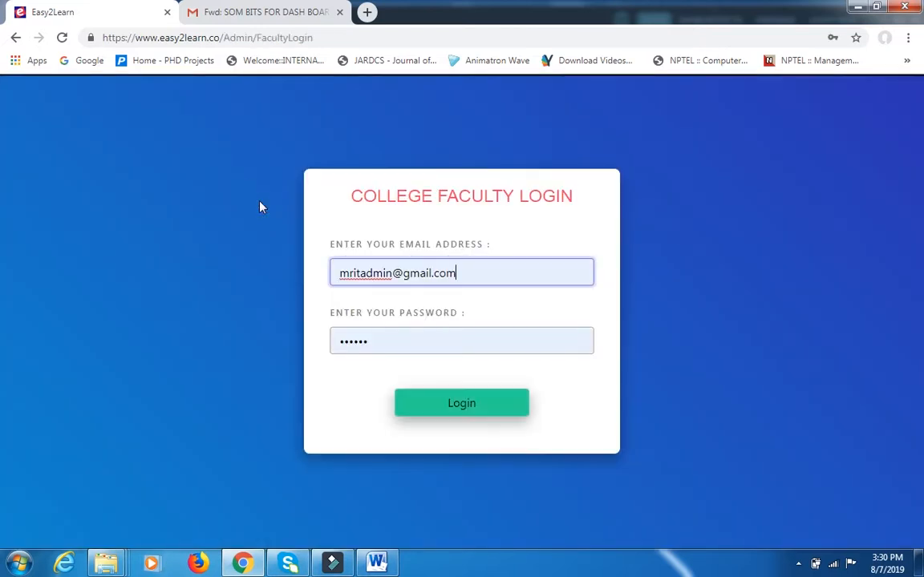
Replace the prefilled login e-mail with the civil department faculty account's e-mail address.
left_click_drag(392, 274, 333, 274)
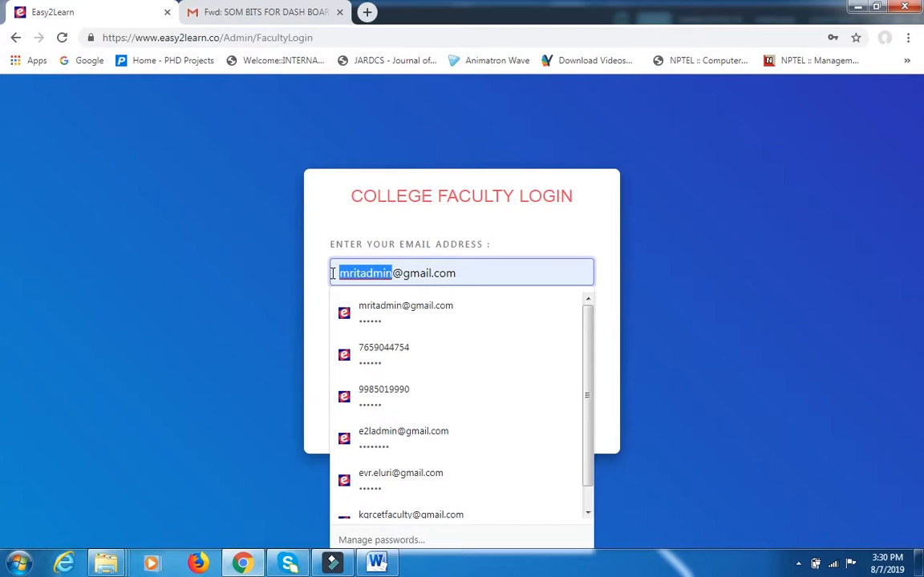
type("m")
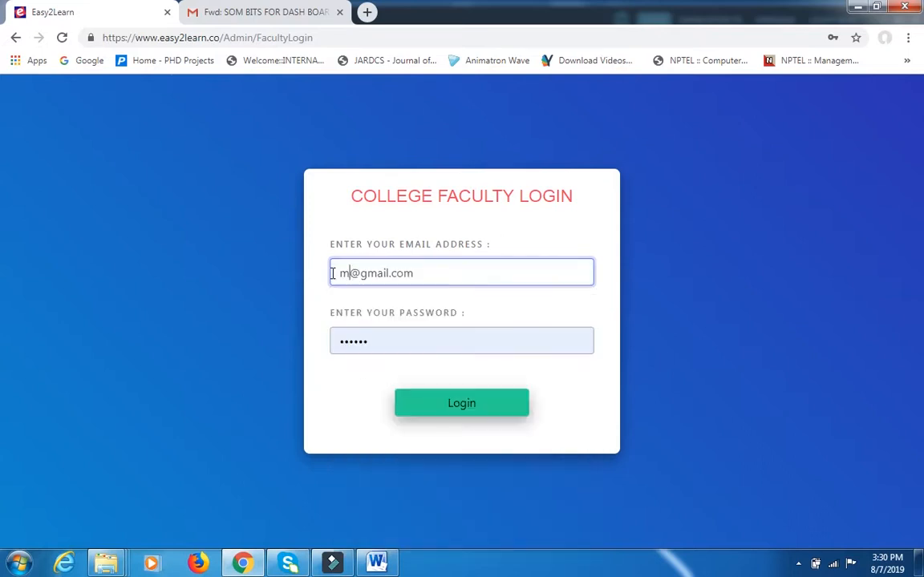
key("BackSpace")
type("4a")
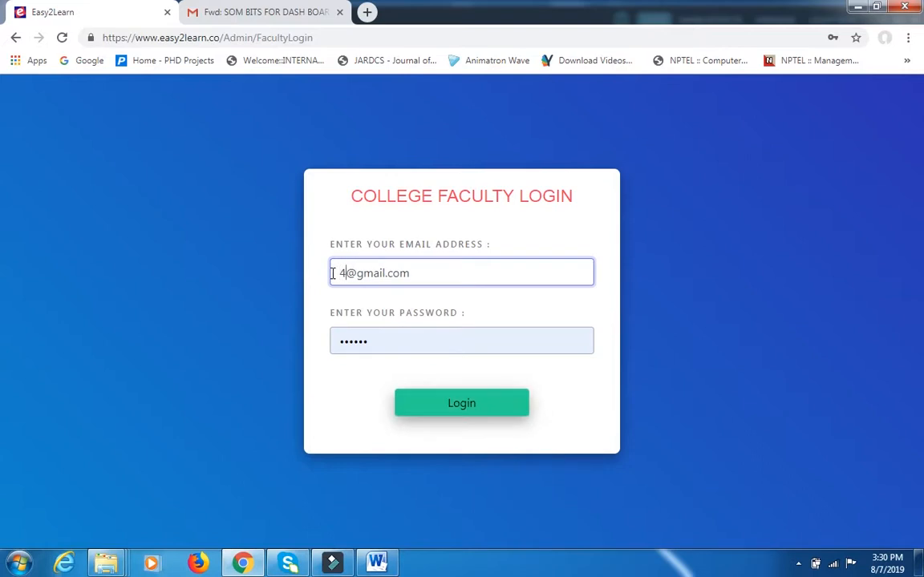
type("civil")
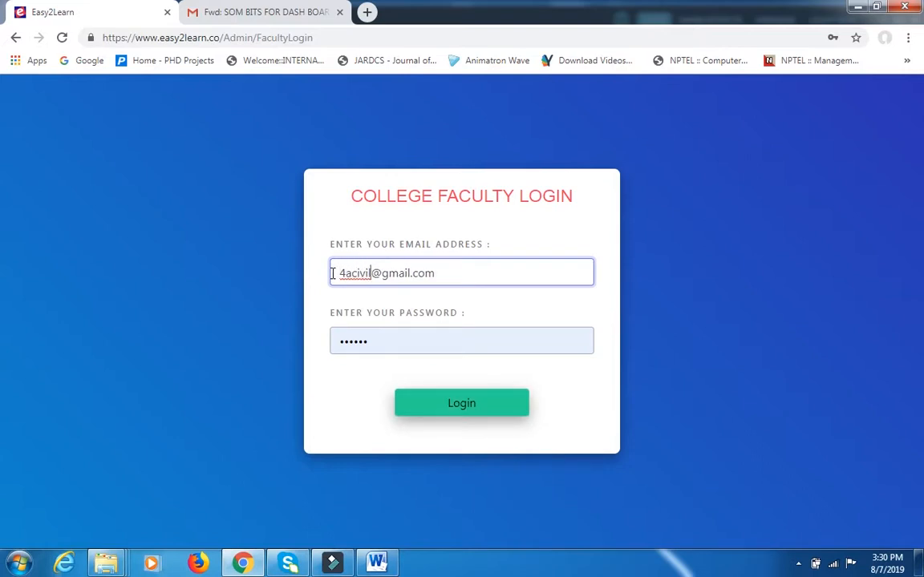
left_click(332, 273)
key("Delete")
type("2")
Enter the faculty account's password in place of the prefilled one and log in.
left_click_drag(385, 339, 333, 340)
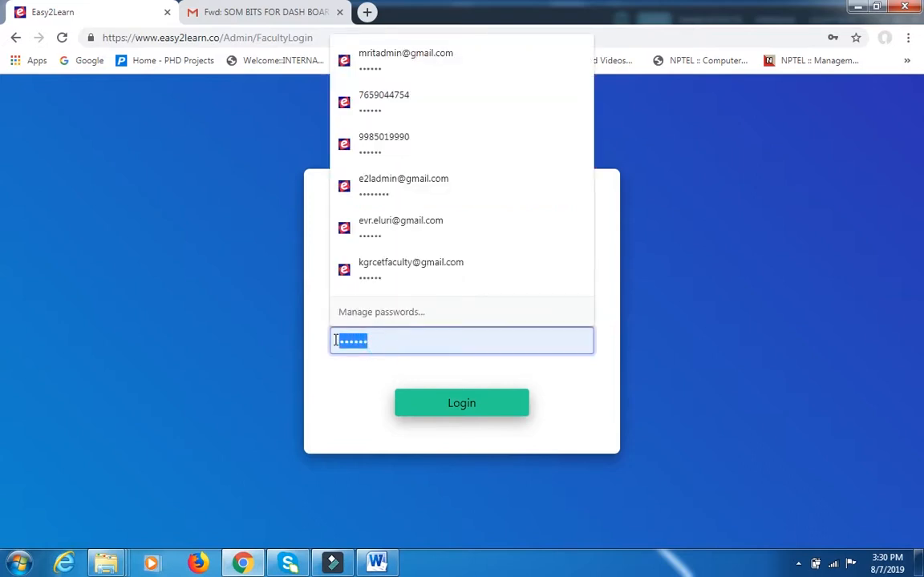
type("•")
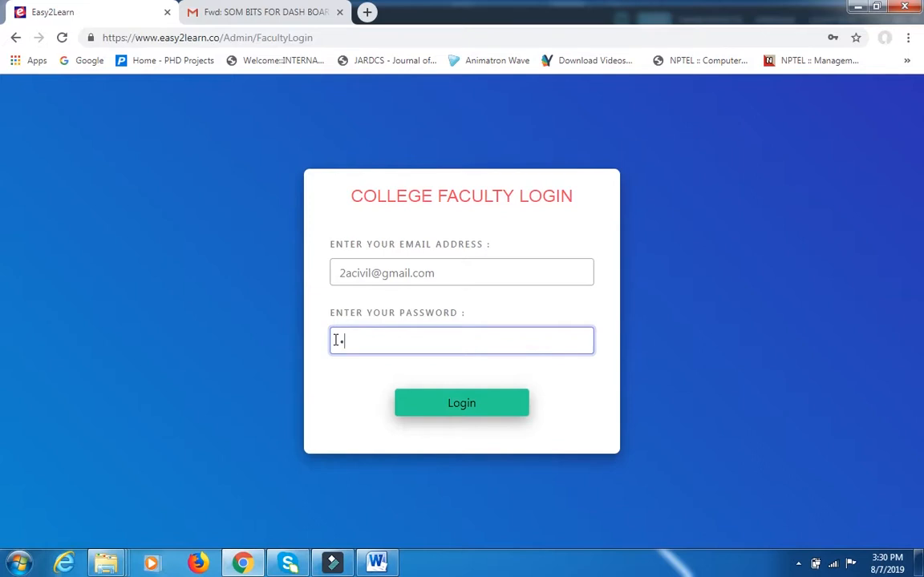
type("•••••••")
left_click(425, 407)
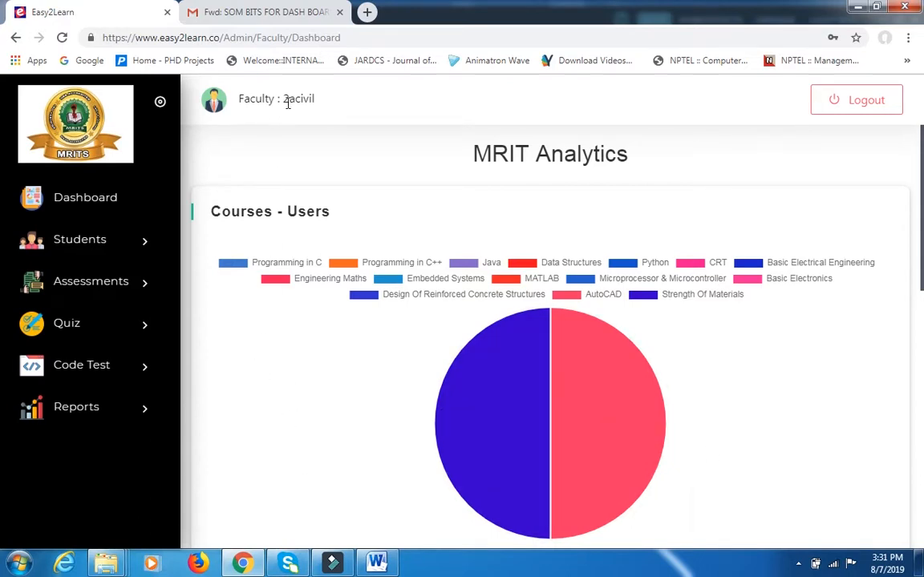
Examine the faculty dashboard: the account name, the Courses - Users pie chart and the Students progress table.
left_click_drag(283, 98, 327, 105)
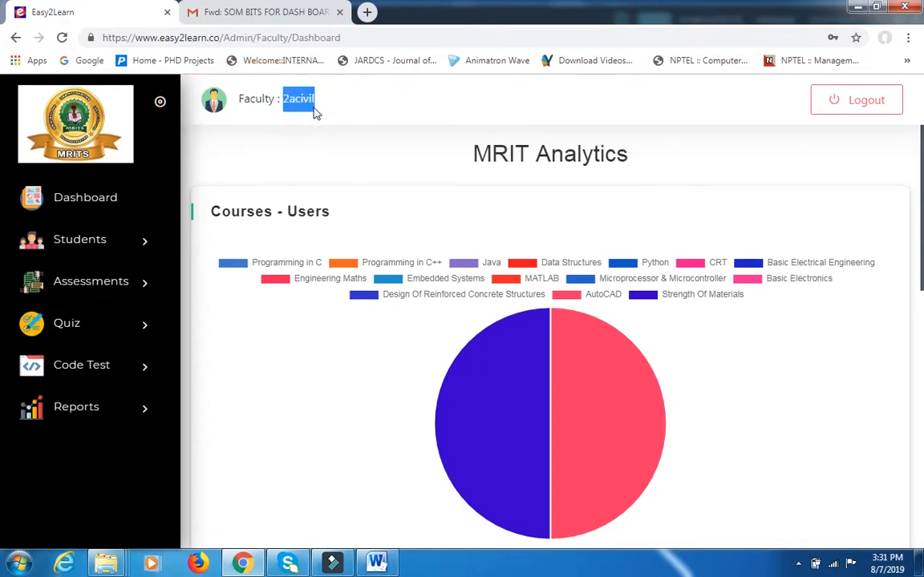
left_click(324, 116)
left_click_drag(288, 100, 294, 99)
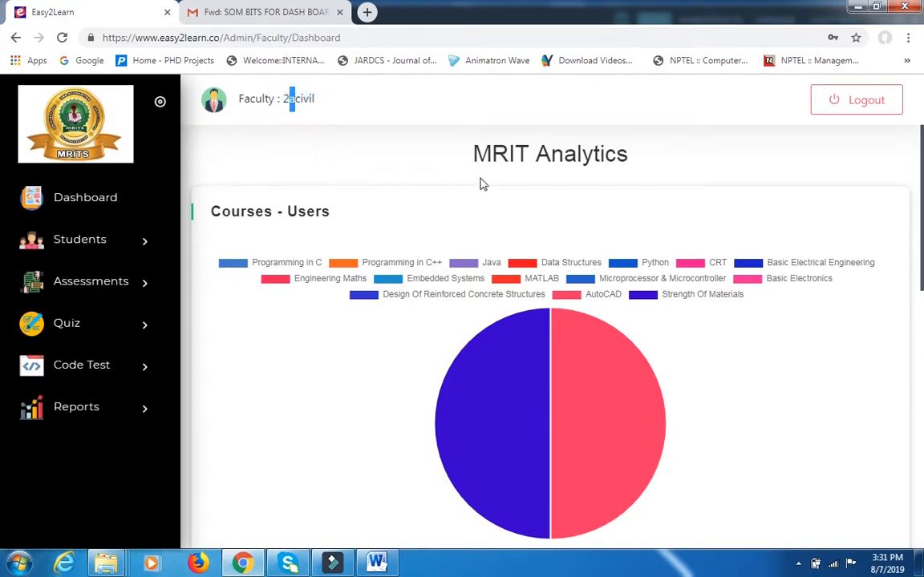
scroll(280, 325, "down", 1)
mouse_move(555, 369)
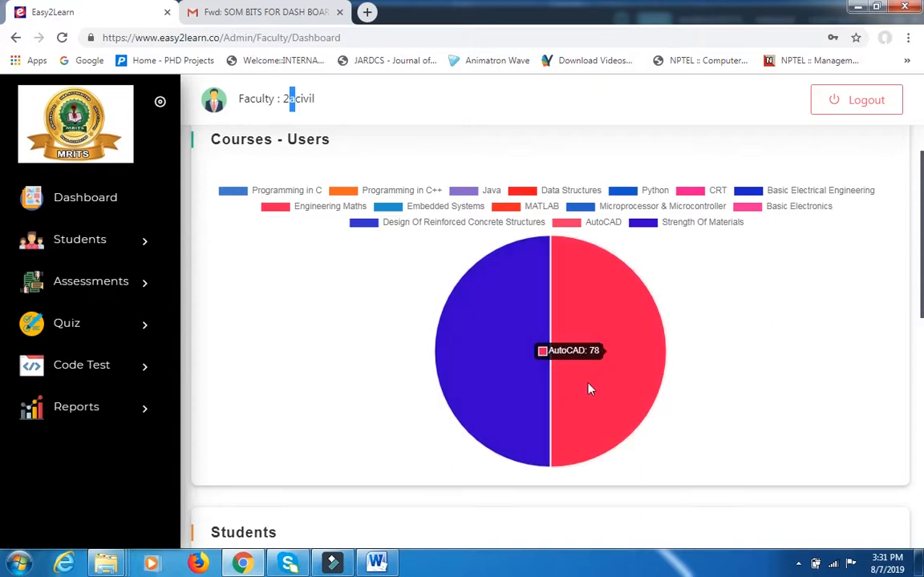
scroll(585, 383, "down", 3)
scroll(515, 346, "down", 4)
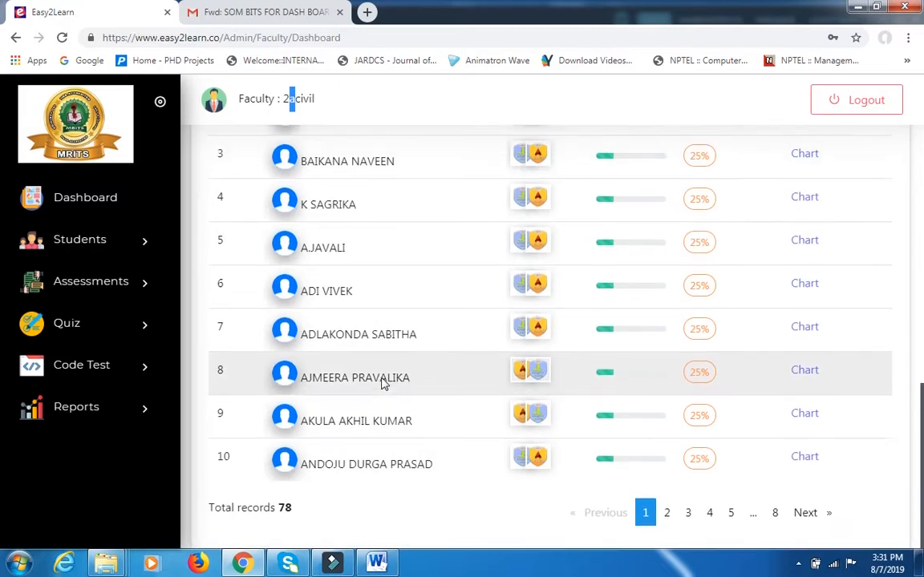
scroll(383, 311, "up", 2)
scroll(375, 350, "up", 1)
scroll(373, 350, "down", 3)
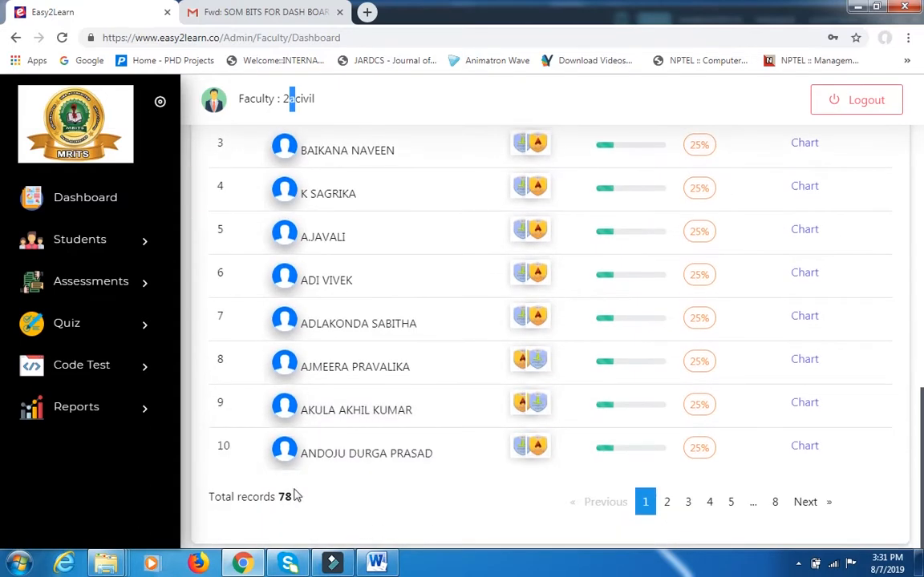
scroll(361, 297, "up", 3)
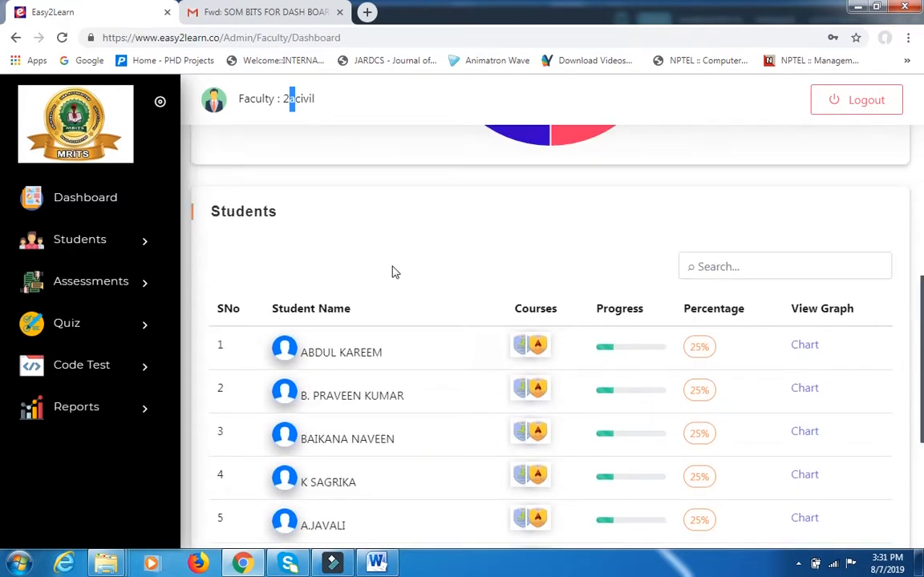
left_click(105, 248)
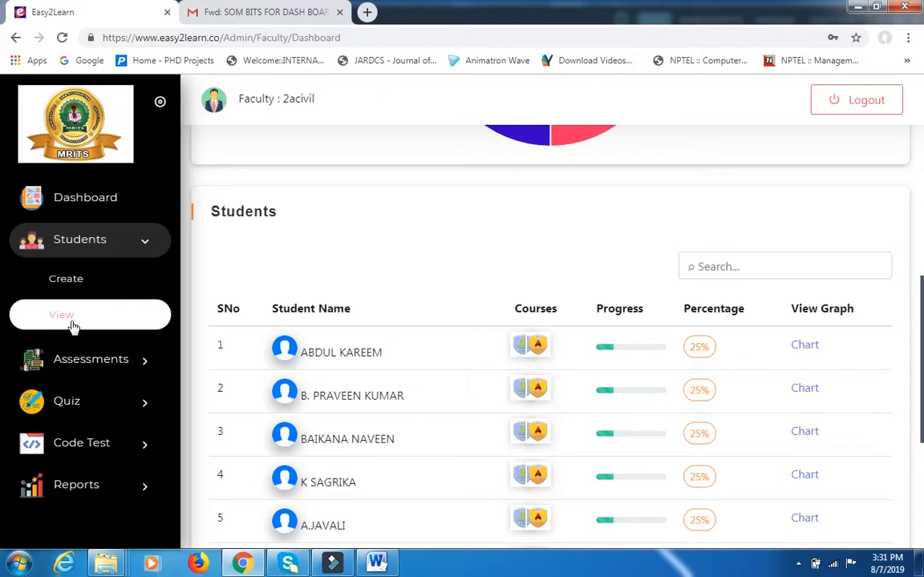
left_click(28, 361)
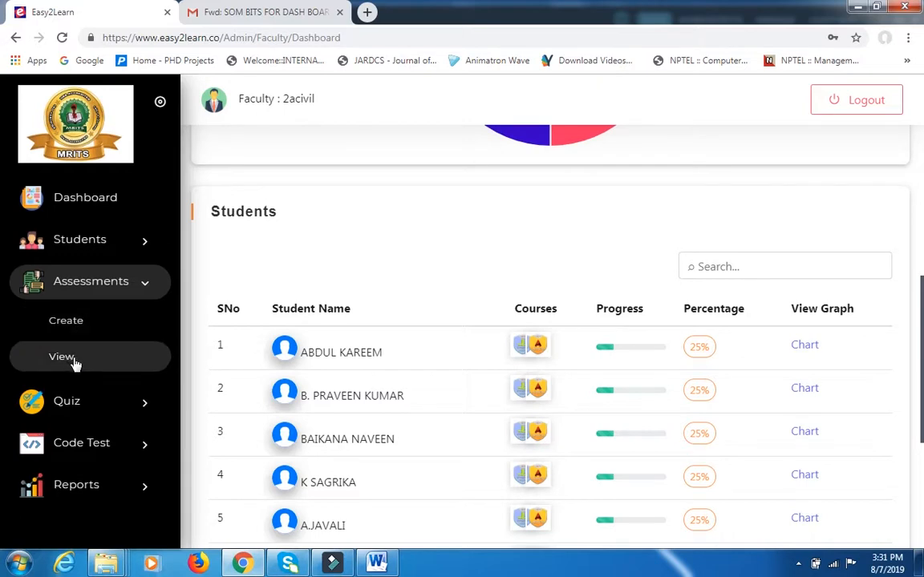
left_click(78, 400)
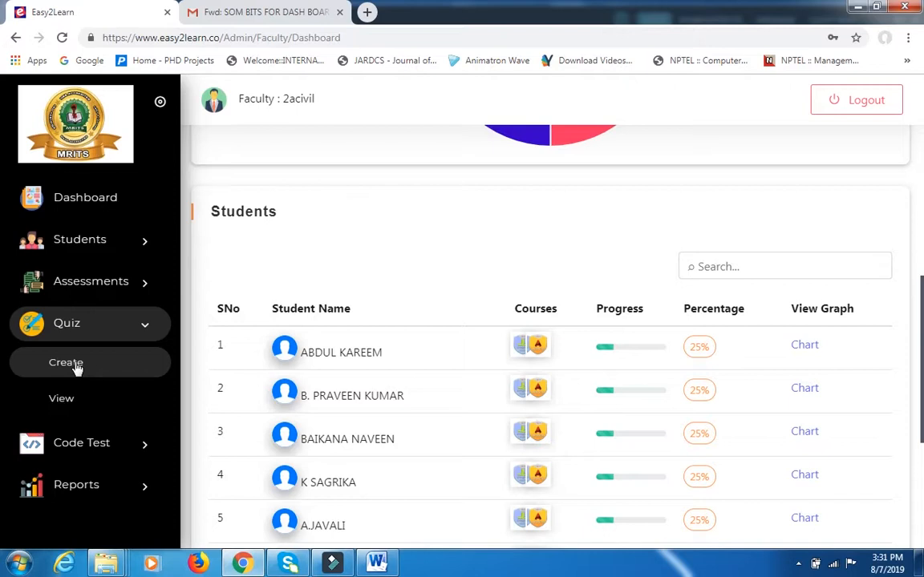
left_click(92, 445)
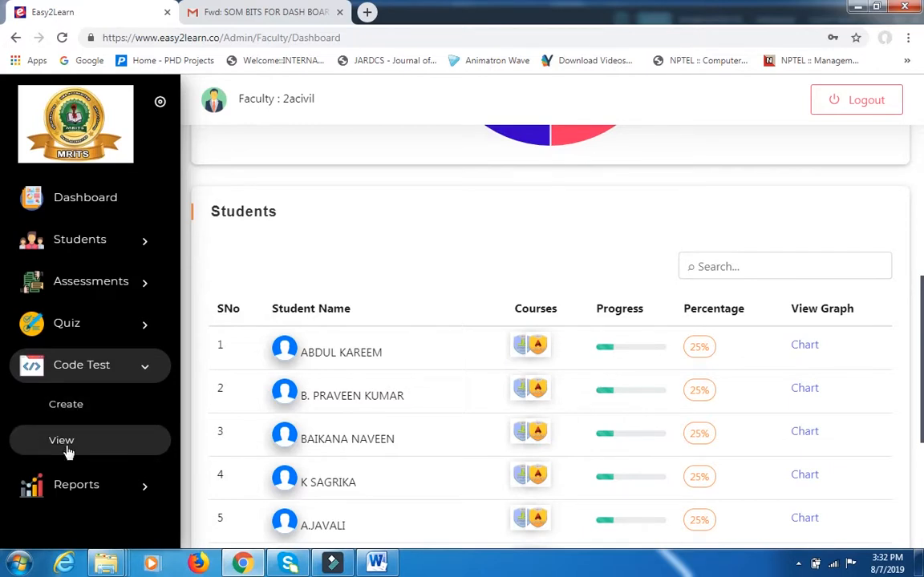
left_click(76, 487)
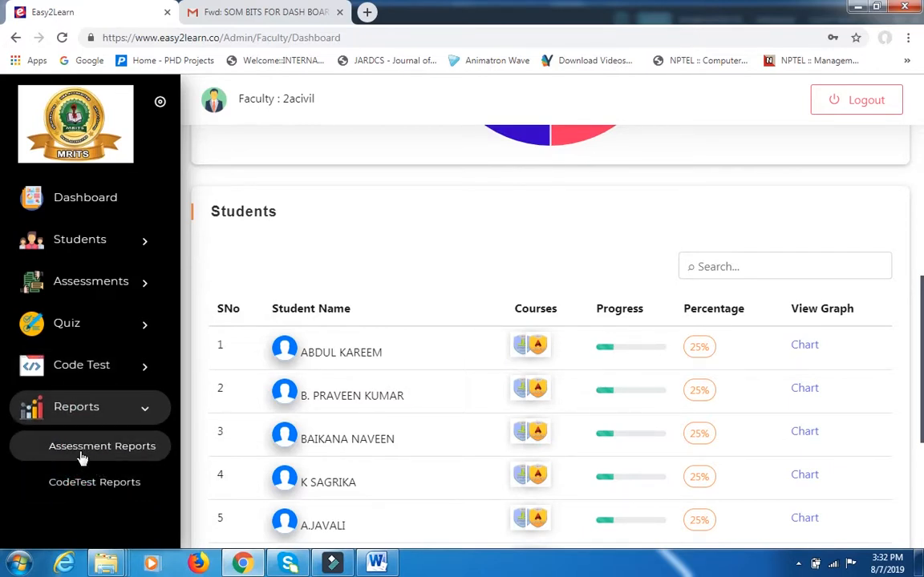
left_click(90, 293)
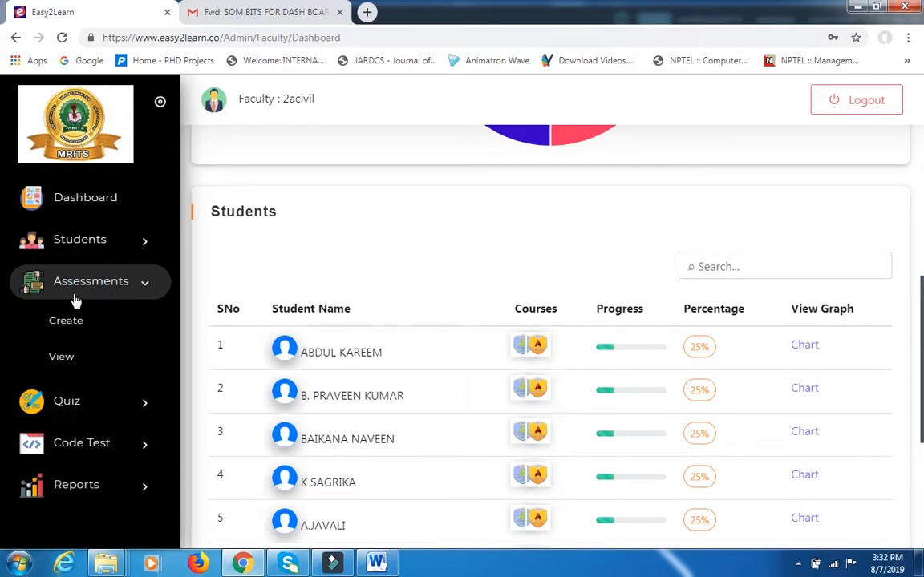
left_click(75, 406)
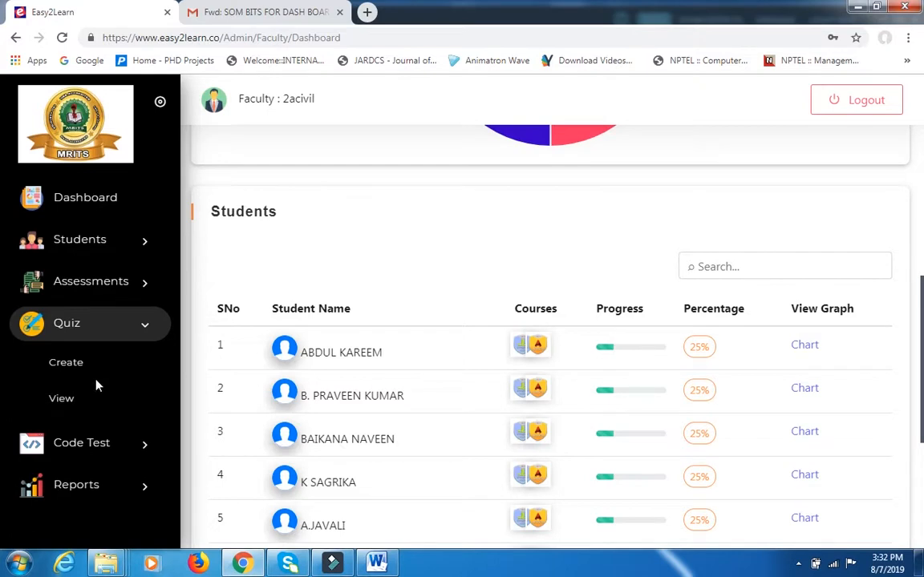
View the list of existing assessments.
left_click(93, 289)
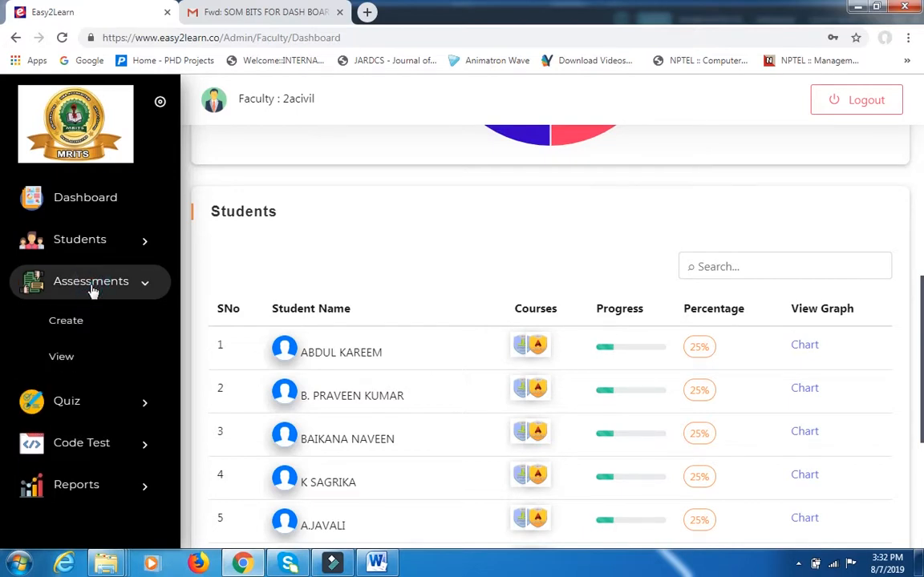
left_click(65, 360)
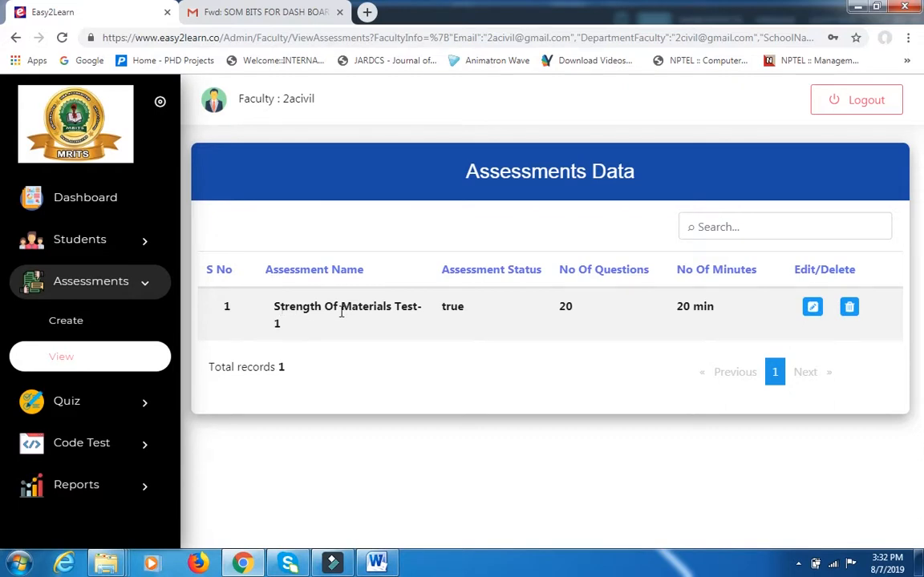
Open the form for creating a new assessment and look over its fields.
left_click(73, 409)
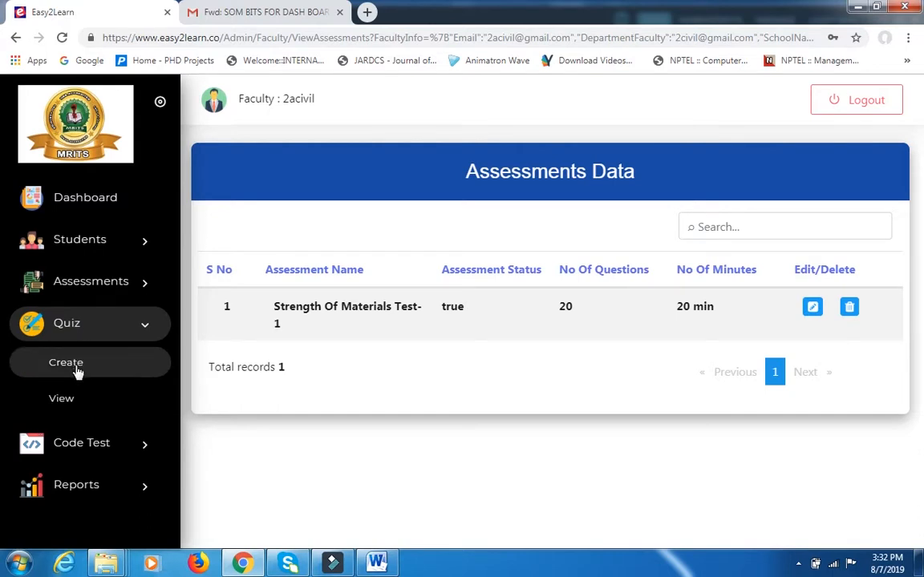
left_click(87, 288)
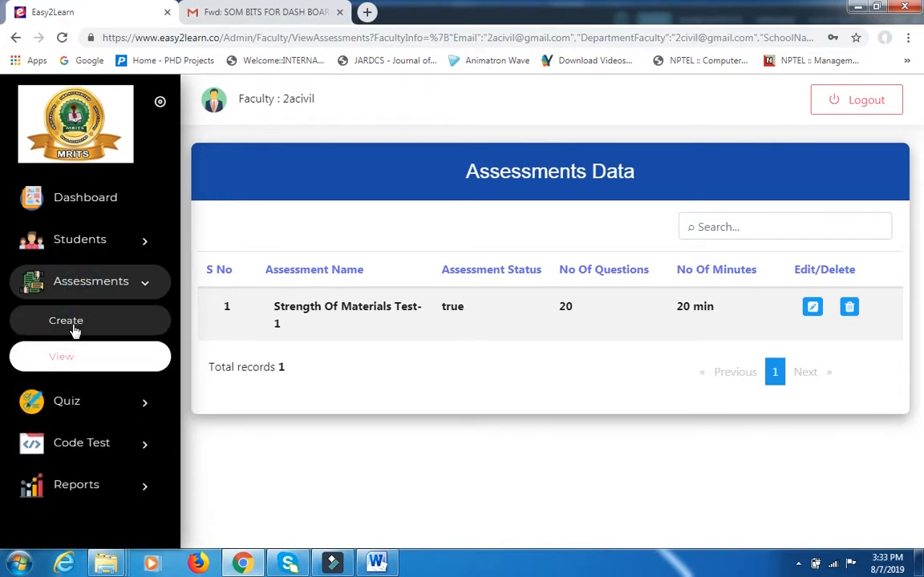
left_click(71, 324)
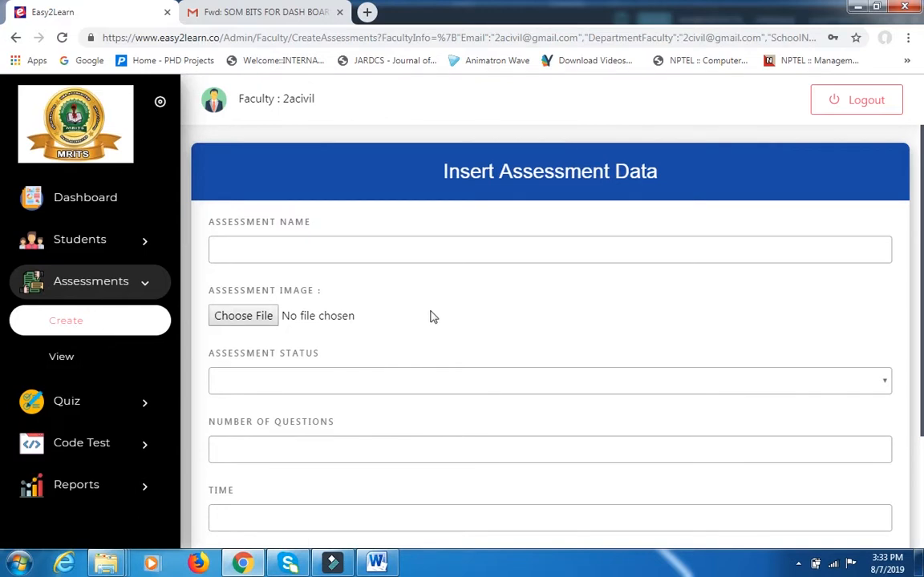
scroll(430, 317, "down", 2)
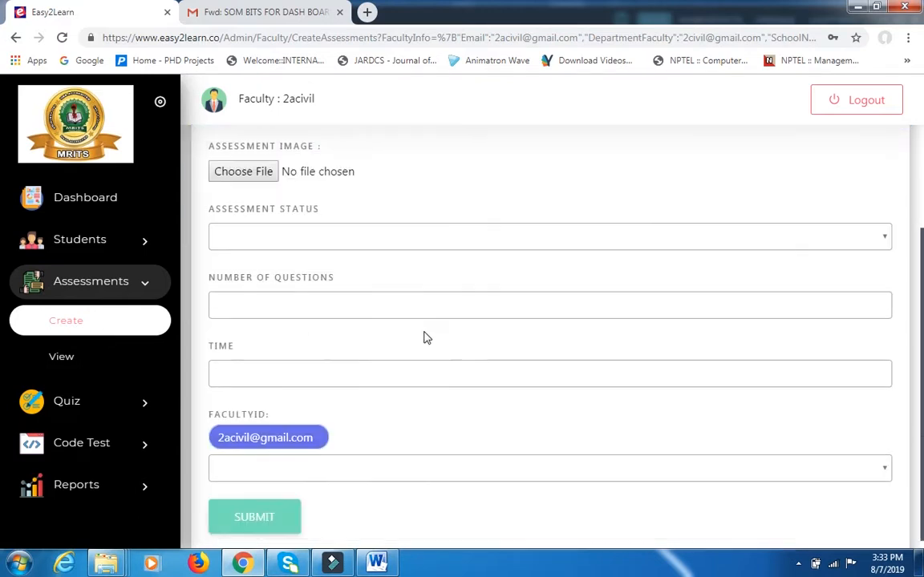
scroll(425, 335, "up", 2)
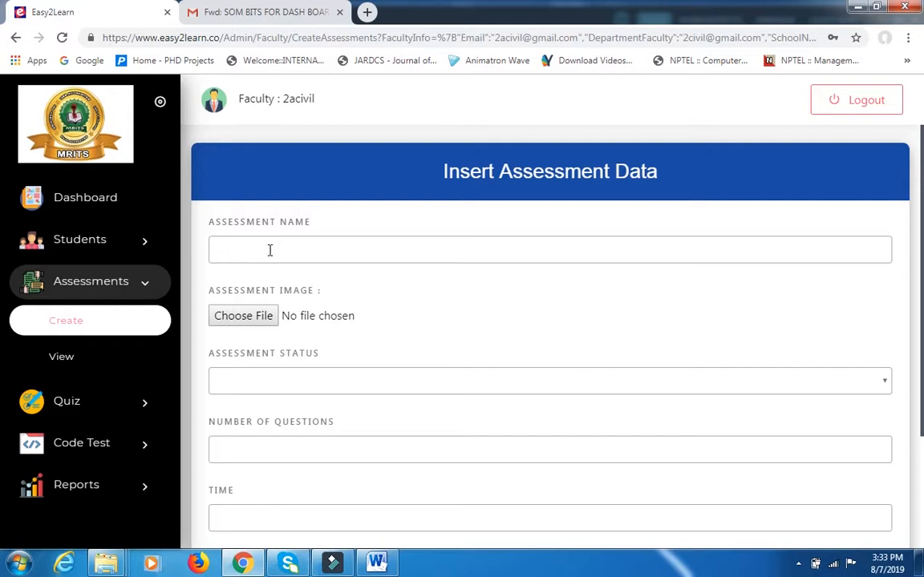
Name the new assessment "SOM Test-2".
left_click(328, 256)
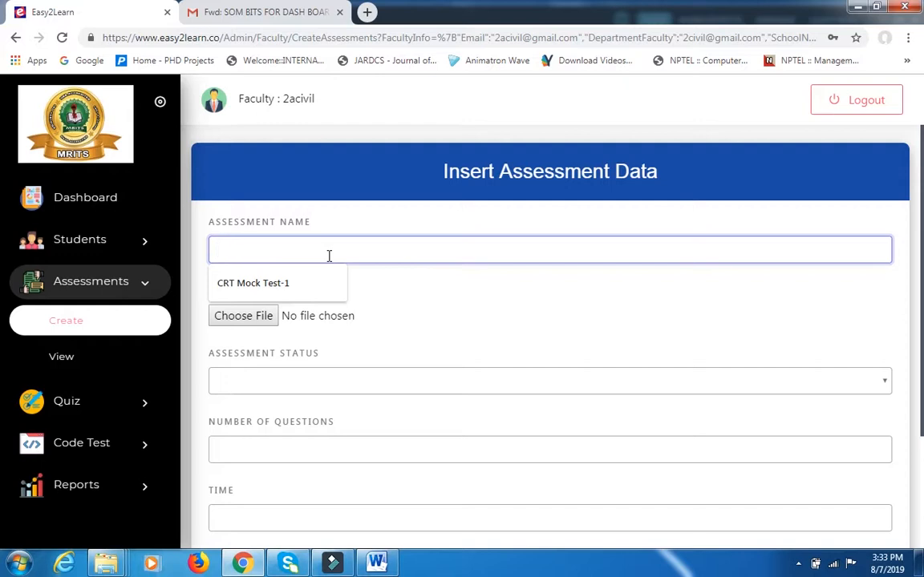
type("SO")
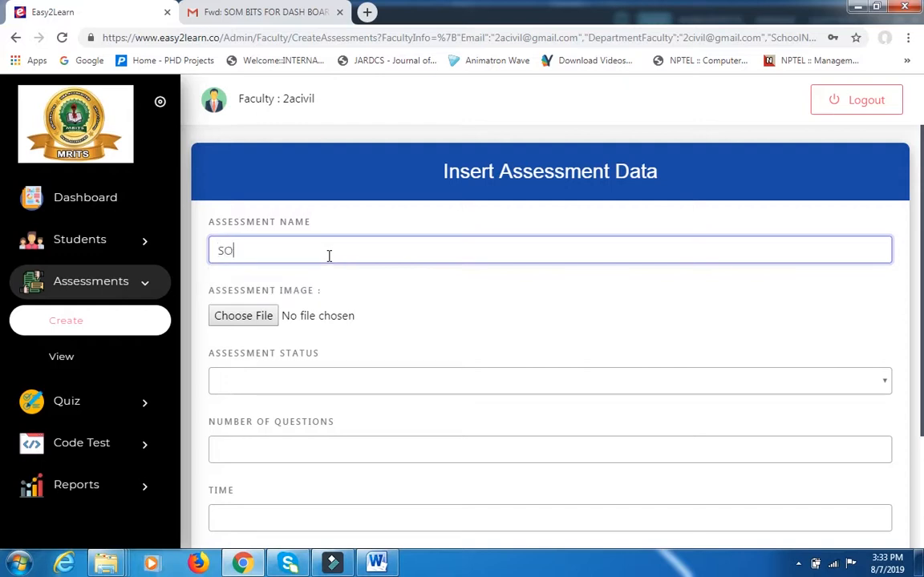
type("M Test-2")
Attach the som JPEG image from the Desktop as the assessment image.
left_click(248, 315)
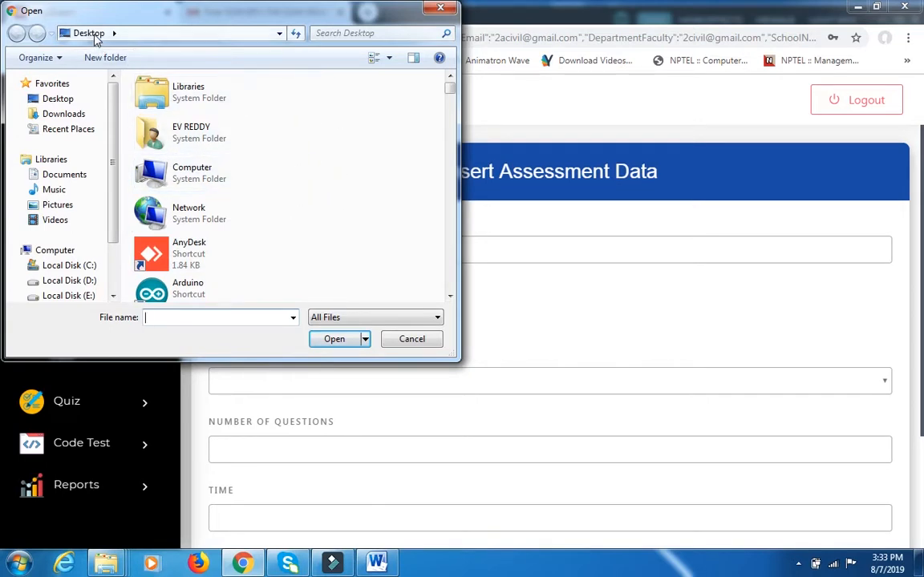
left_click_drag(449, 90, 461, 290)
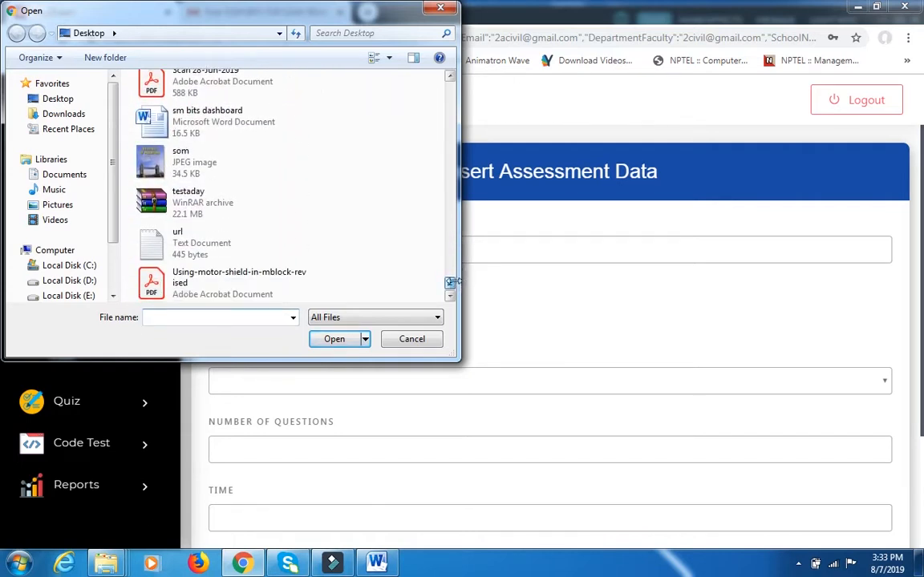
left_click(229, 169)
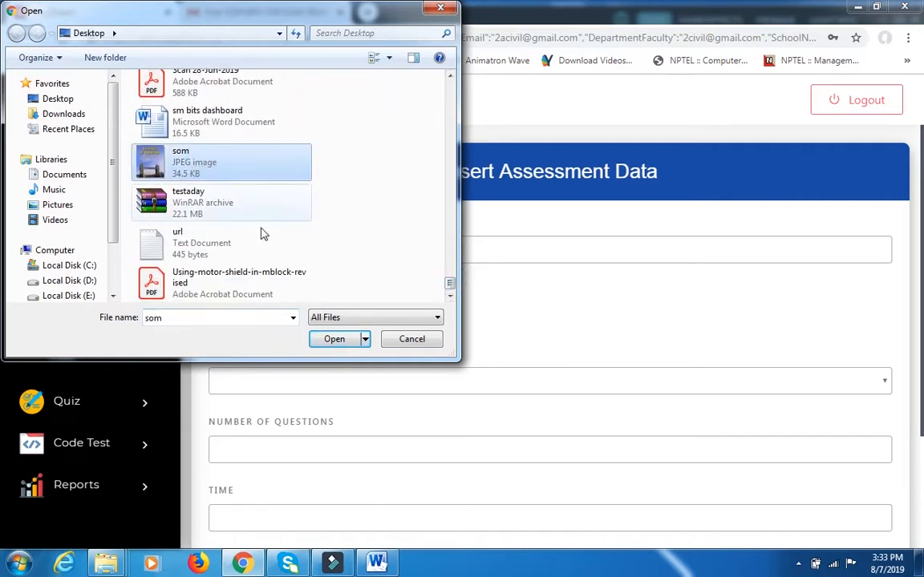
left_click(322, 341)
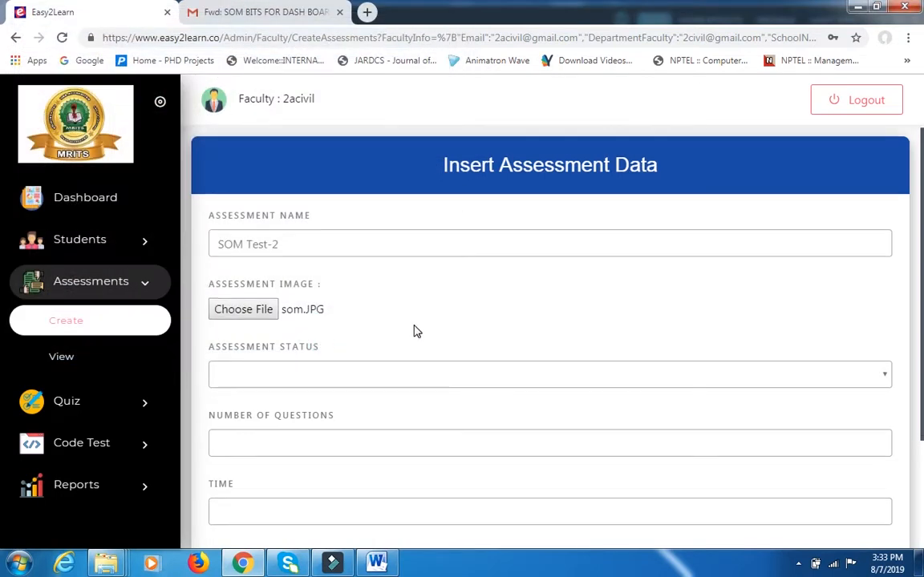
Set the assessment status to true.
scroll(412, 330, "down", 1)
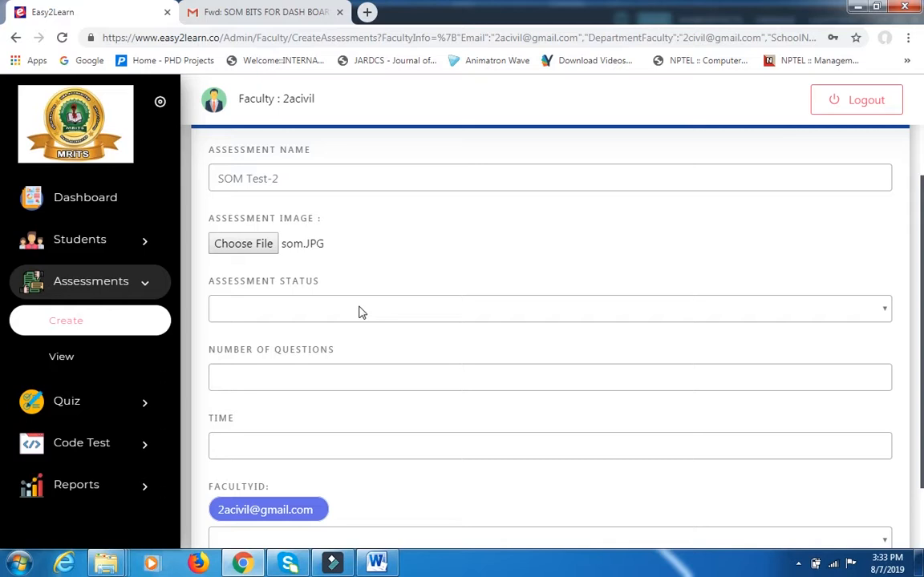
left_click(360, 312)
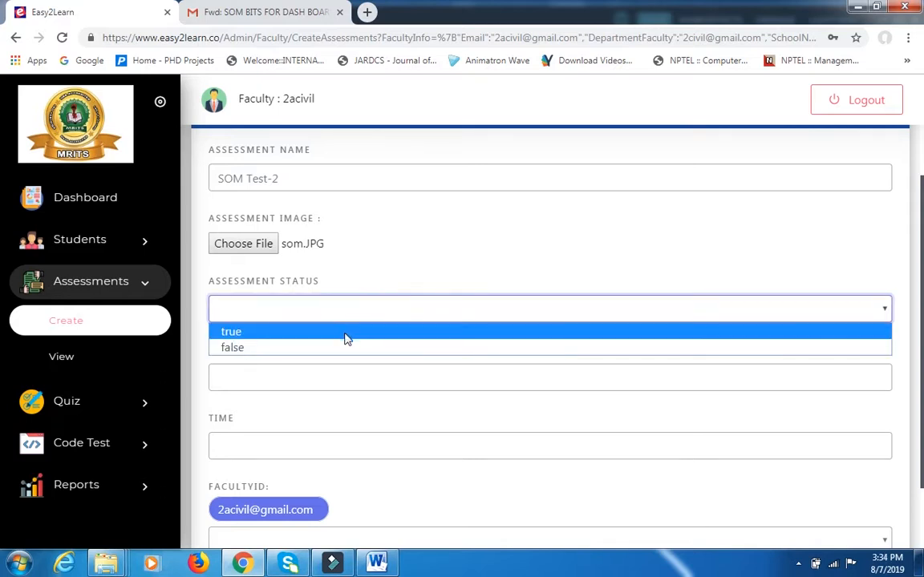
left_click(346, 332)
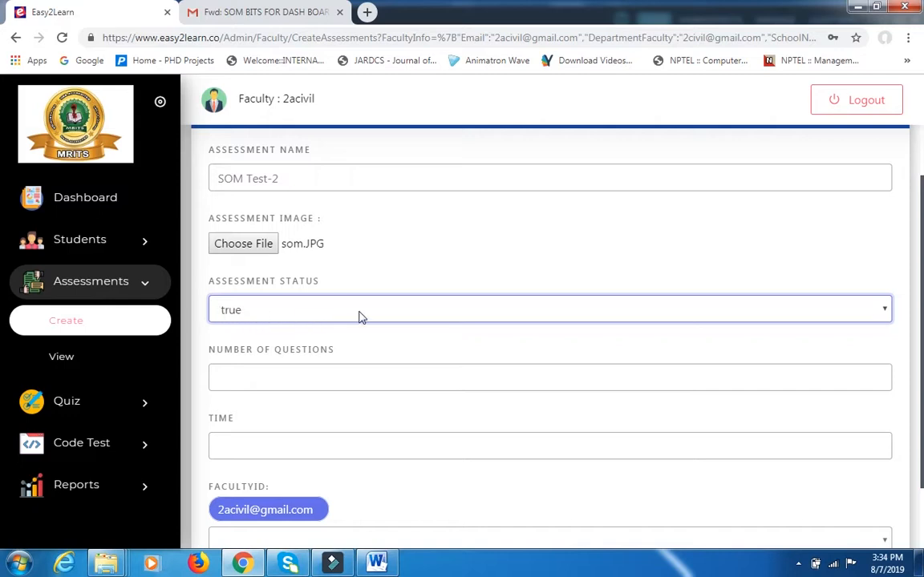
Set the number of questions to 10 and the time to 10 for the assessment.
scroll(360, 311, "down", 1)
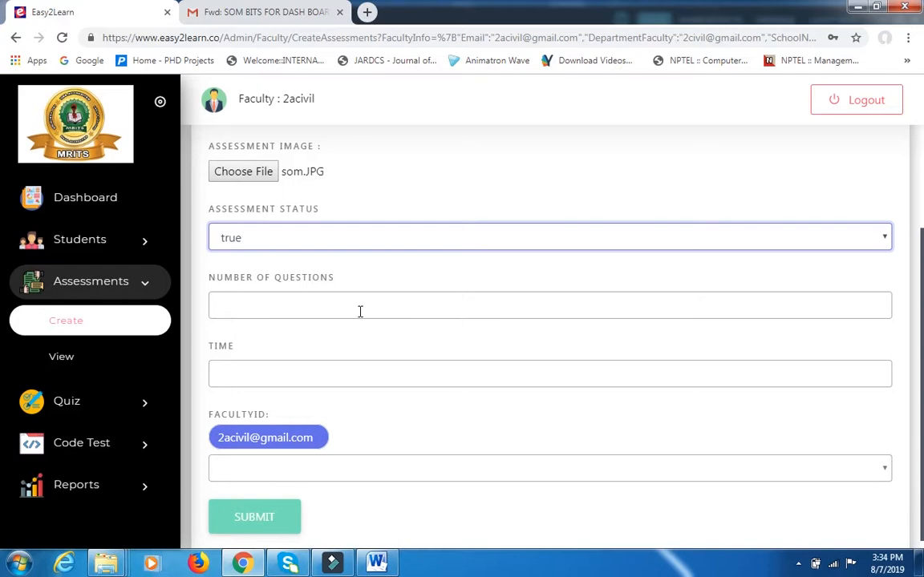
left_click_drag(279, 98, 328, 107)
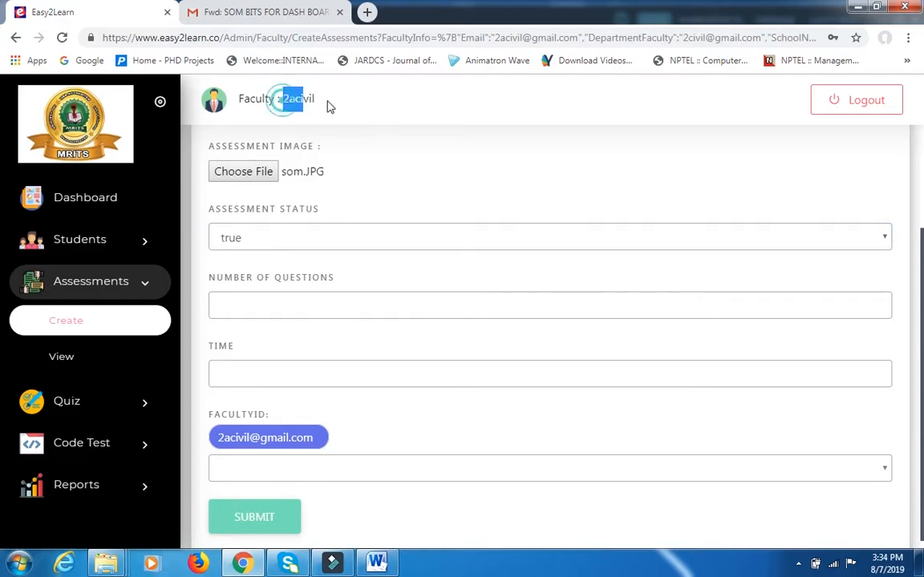
left_click(314, 314)
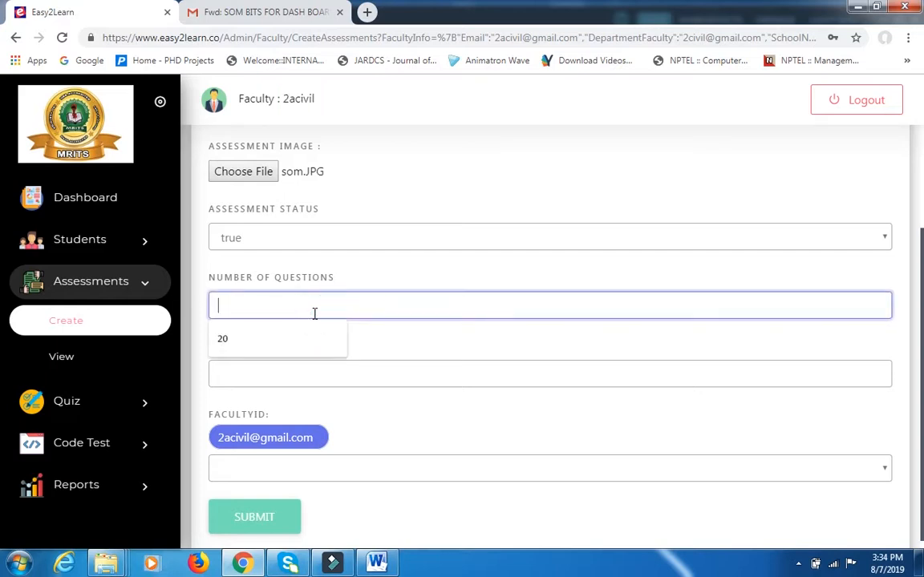
type("10")
left_click(285, 373)
type("1")
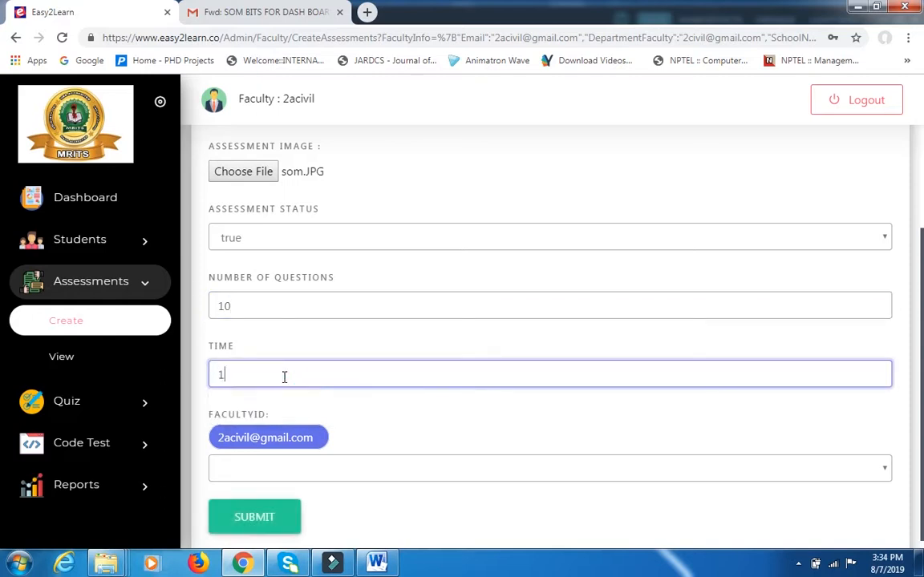
type("0")
scroll(317, 369, "down", 1)
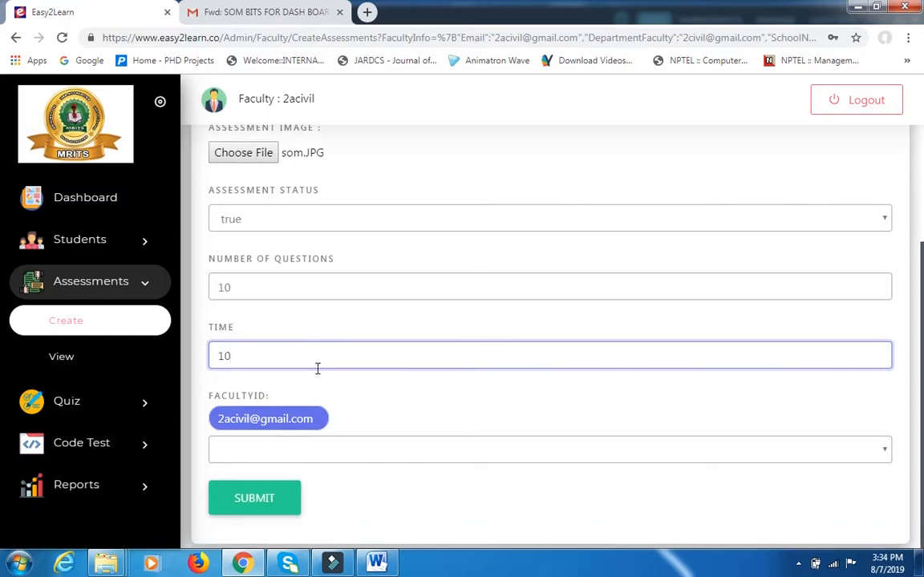
scroll(348, 344, "up", 1)
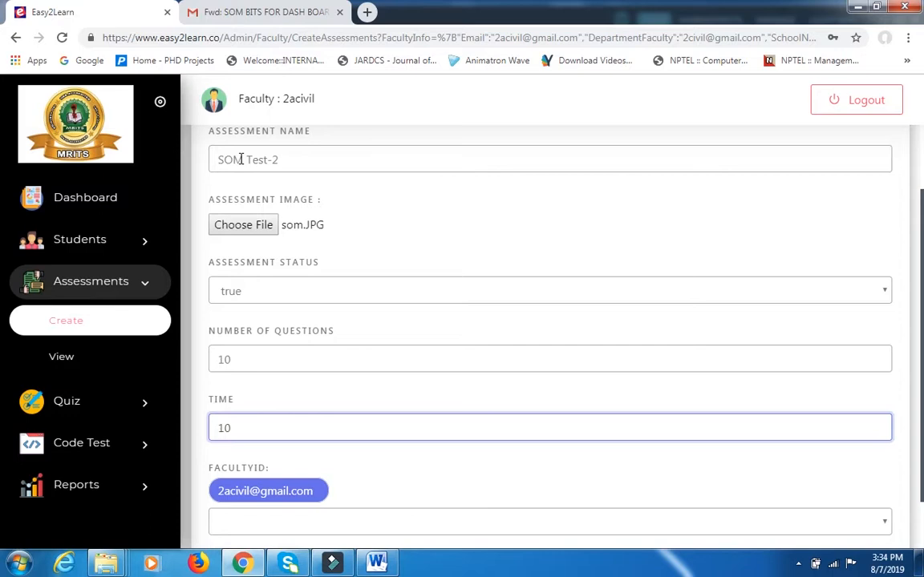
scroll(313, 260, "down", 1)
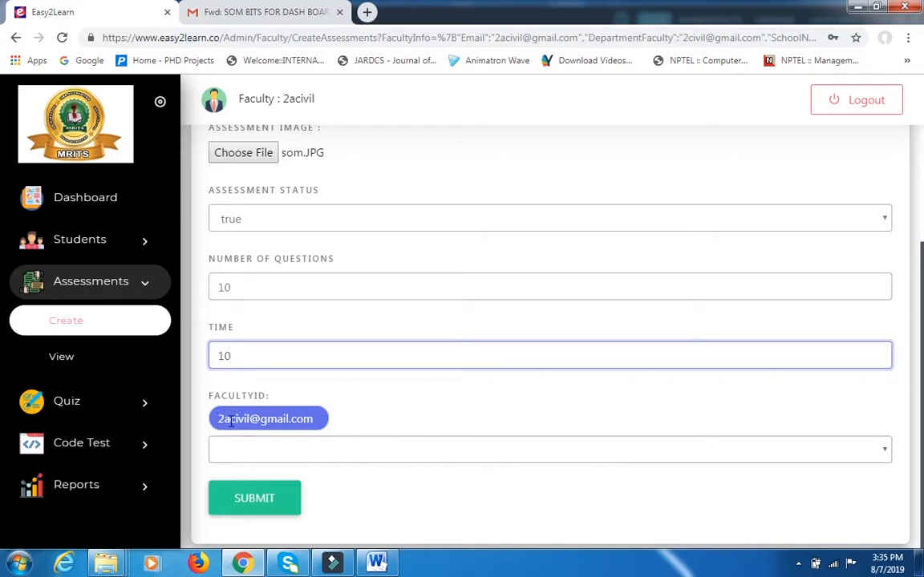
Add the 1civil, 3civil and 4ece accounts to the assessment's faculty IDs.
left_click(314, 453)
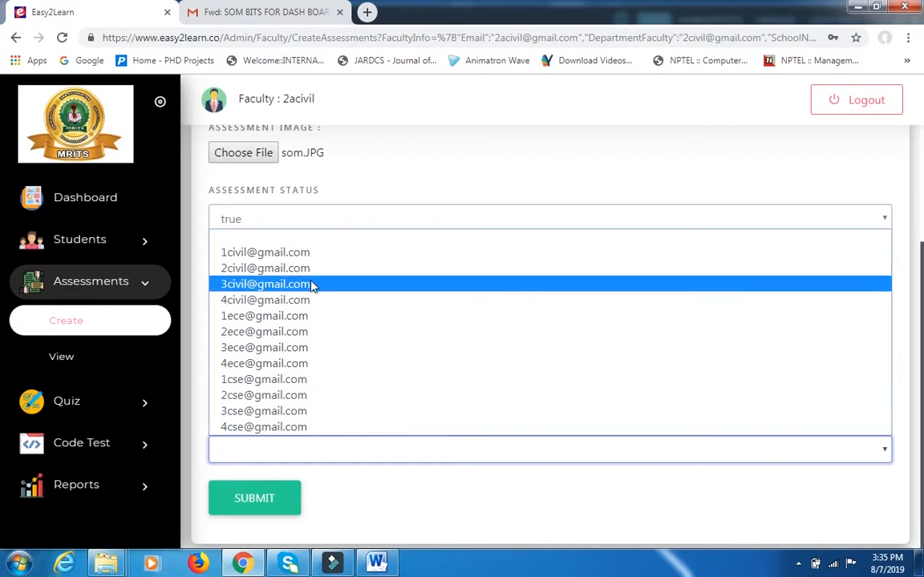
left_click(309, 255)
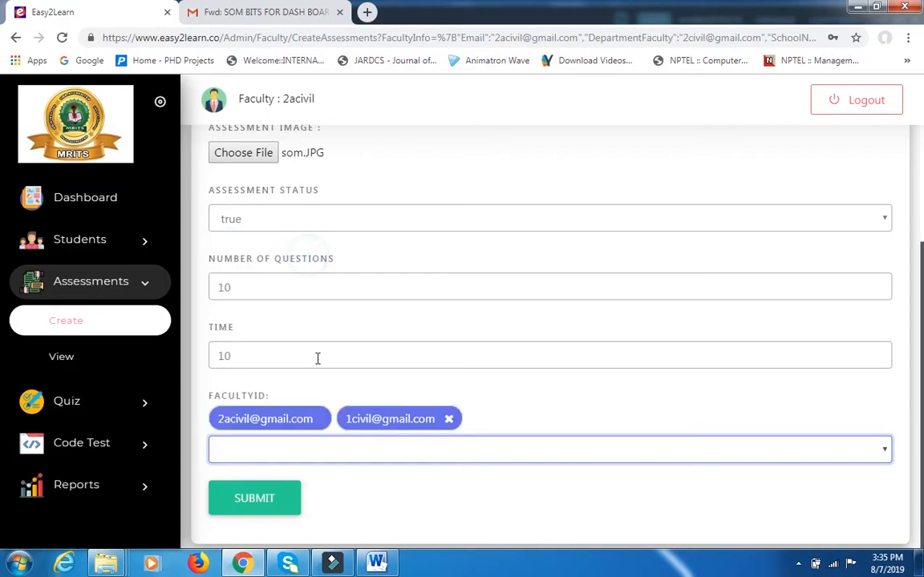
left_click(323, 453)
left_click(329, 284)
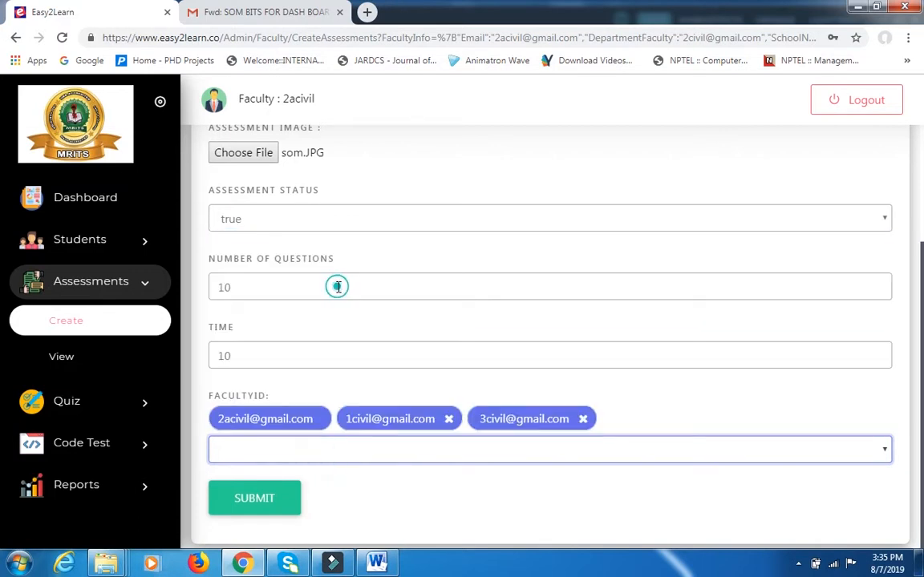
left_click(371, 451)
left_click(379, 365)
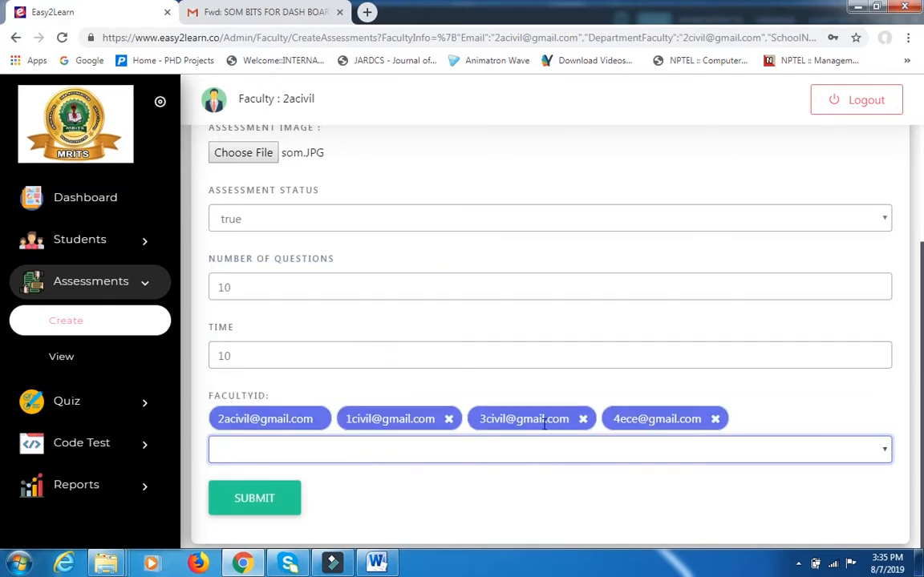
Remove the 4ece, 3civil and 1civil accounts from the assessment's faculty IDs.
left_click(714, 418)
left_click(583, 419)
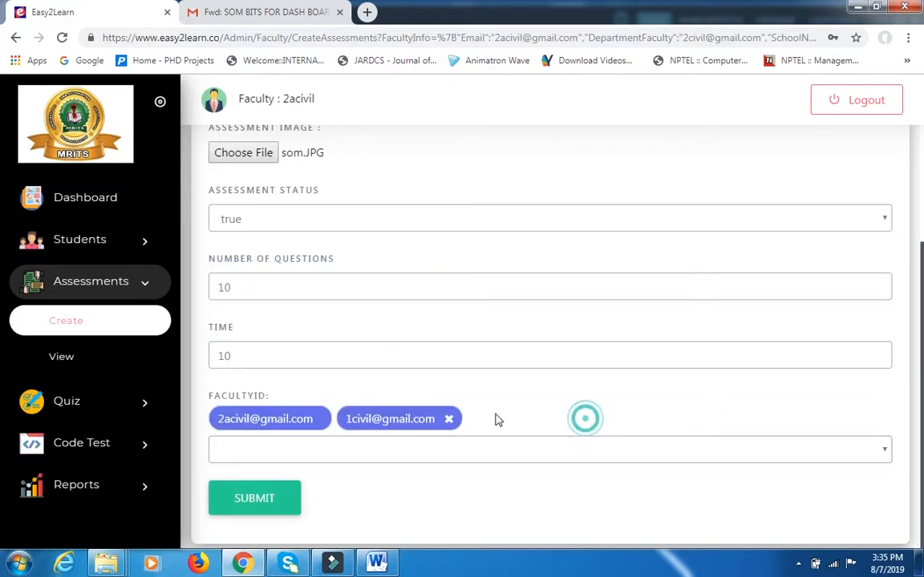
left_click(448, 419)
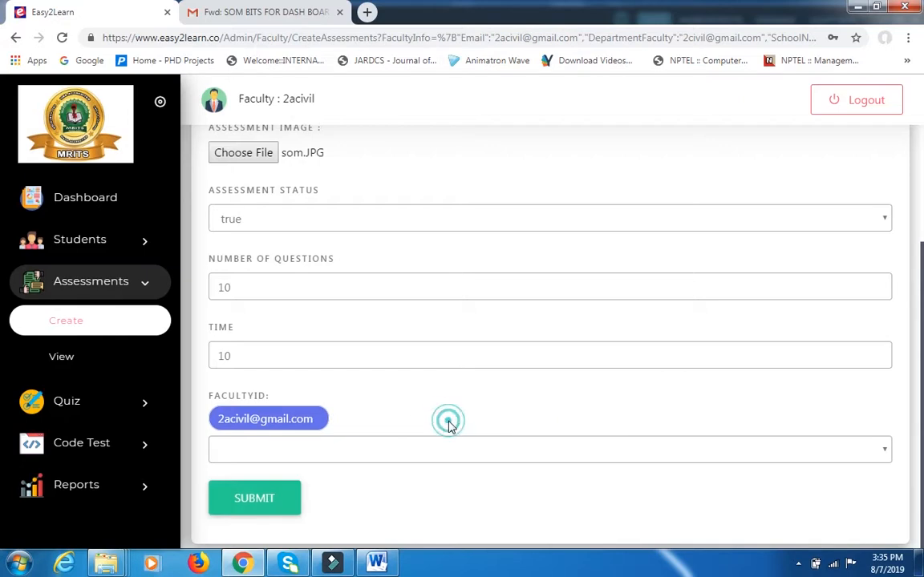
Add the 2civil account to the assessment's faculty IDs and submit the new assessment.
left_click(307, 453)
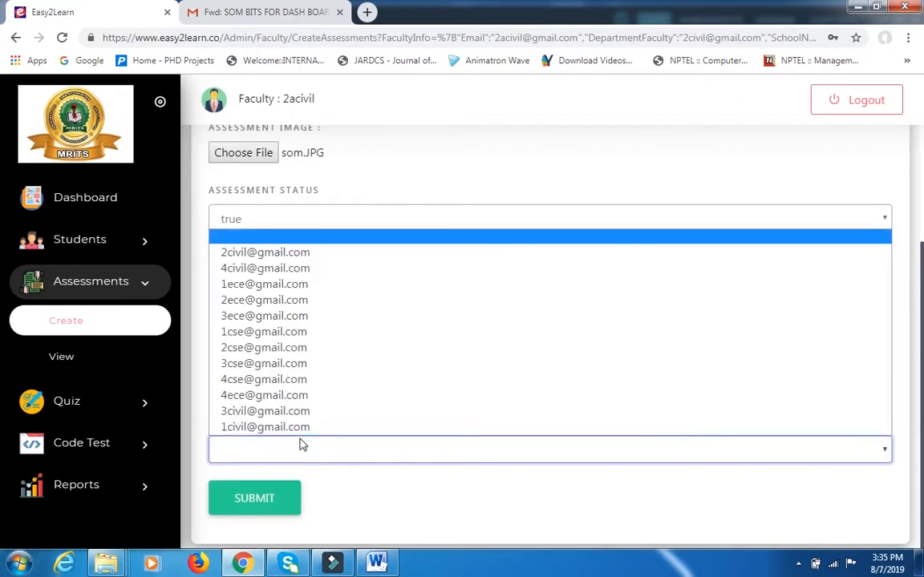
left_click(292, 254)
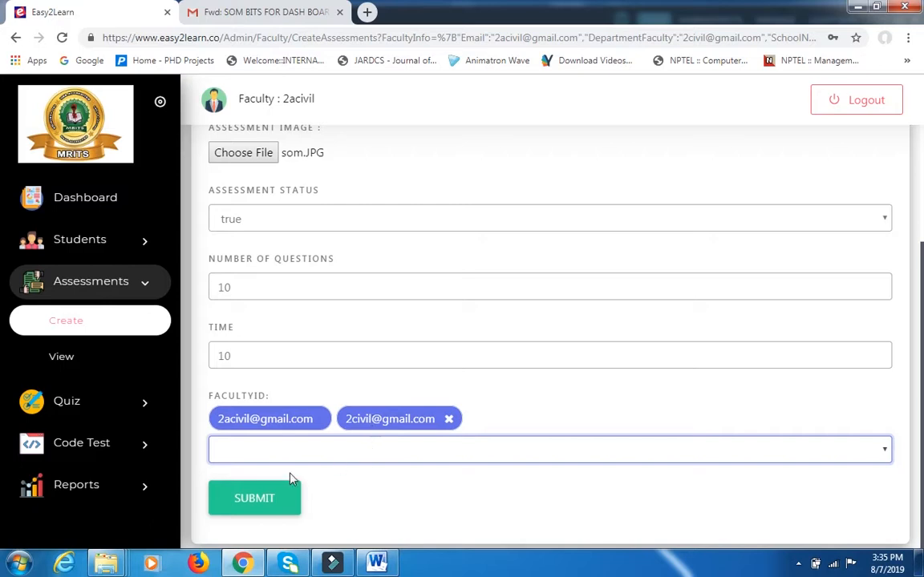
left_click(257, 501)
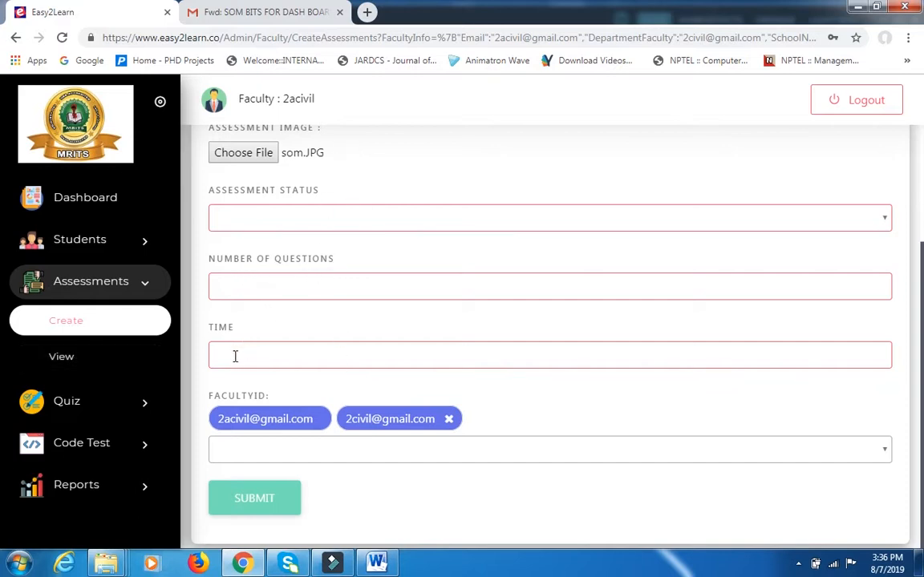
View the list of assessments and open SOM Test-2 for editing with the side navigation collapsed.
left_click(62, 359)
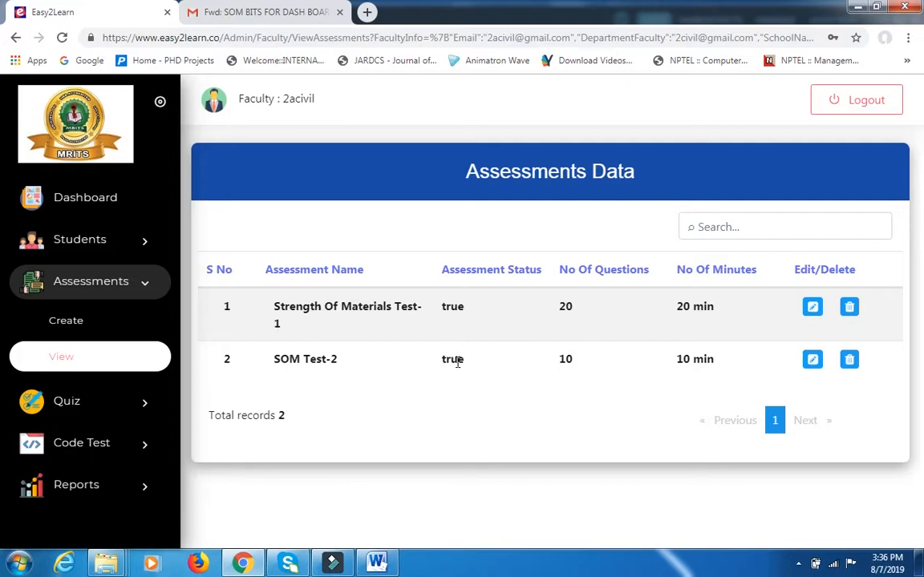
left_click(812, 360)
left_click(160, 104)
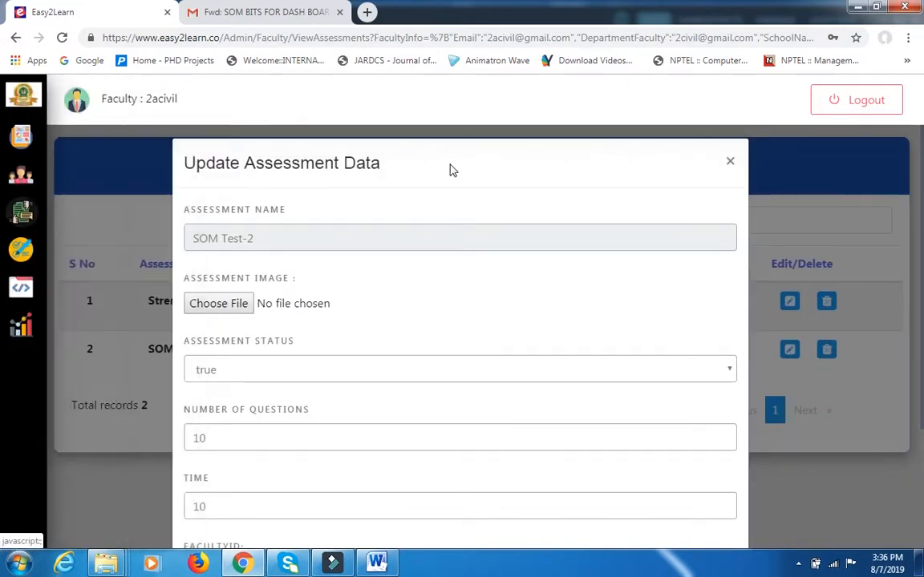
Review SOM Test-2's status options, question count, time and faculty IDs, close the form without updating, and check its entry in the list.
scroll(397, 281, "down", 1)
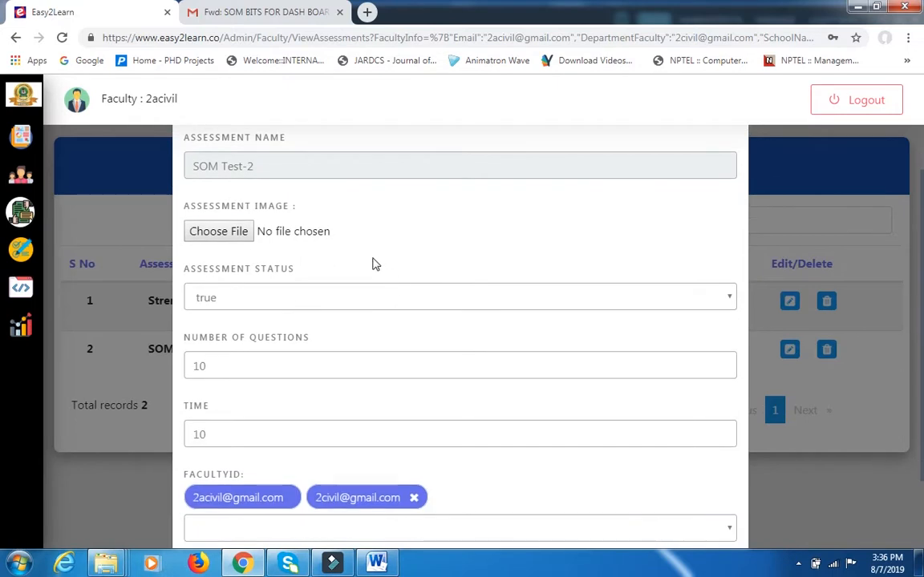
scroll(372, 264, "up", 1)
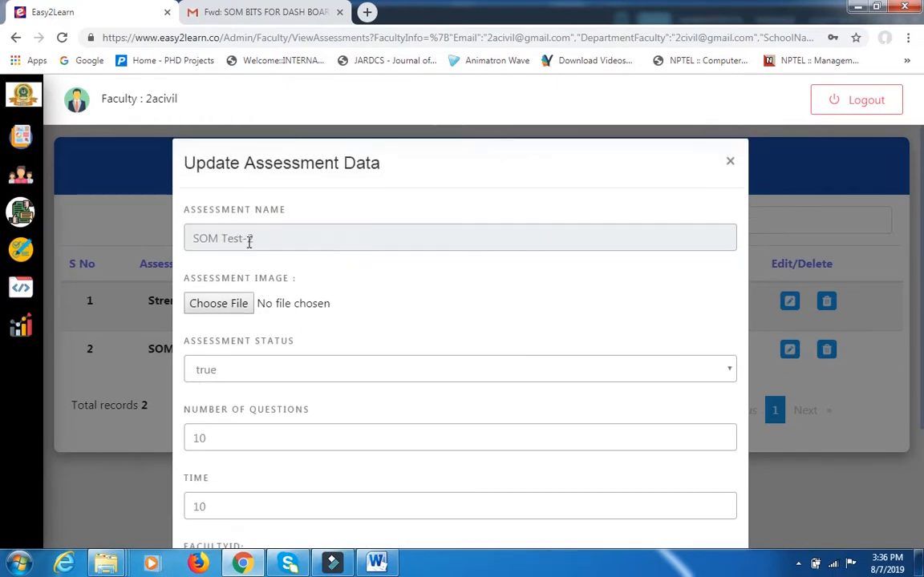
scroll(288, 313, "down", 1)
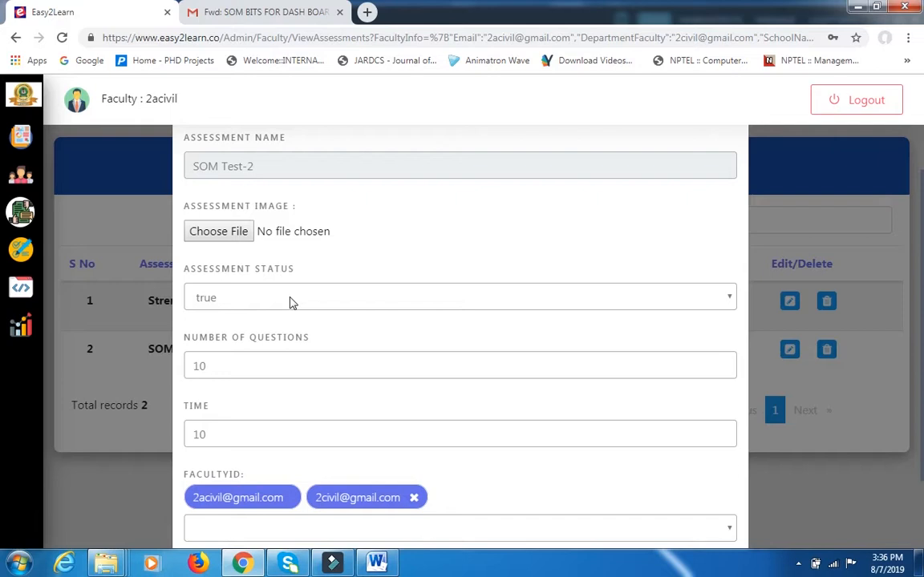
left_click(291, 301)
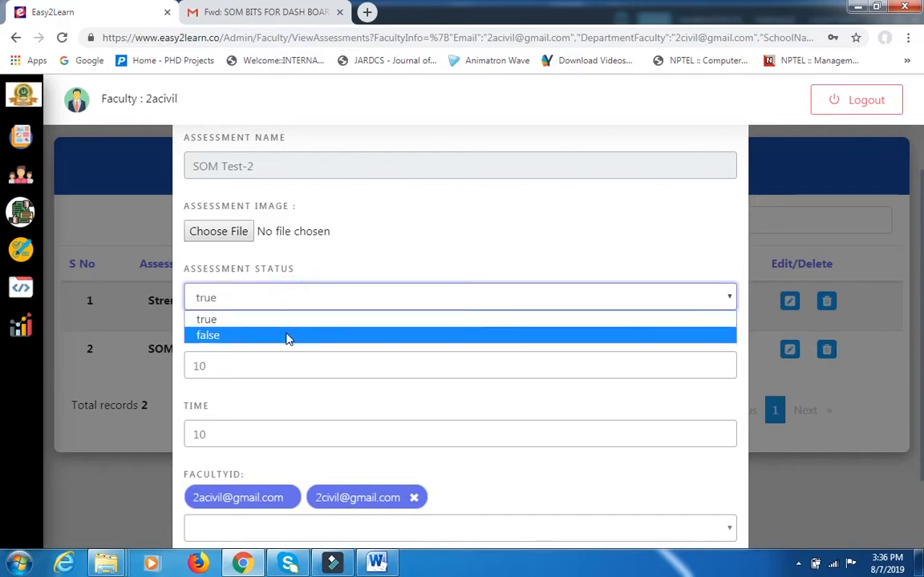
left_click(293, 320)
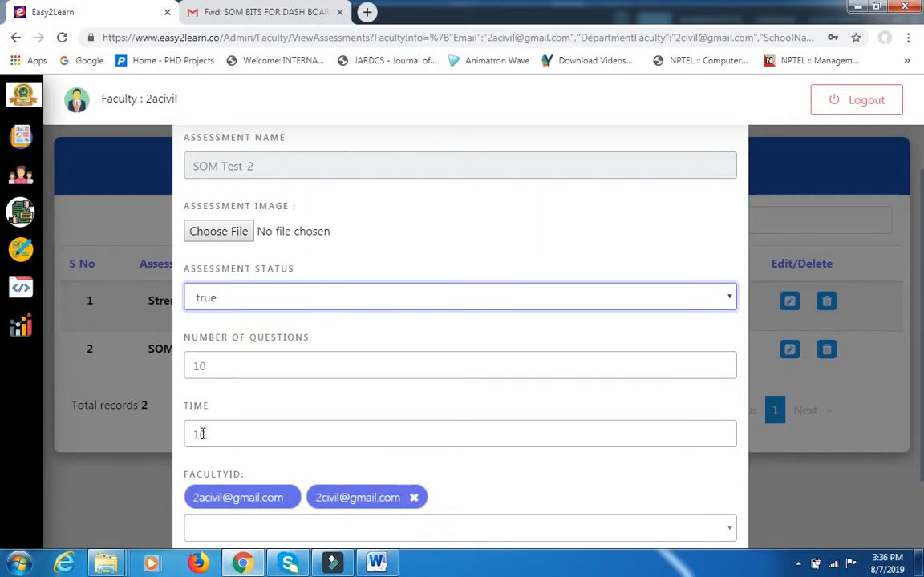
scroll(308, 429, "down", 2)
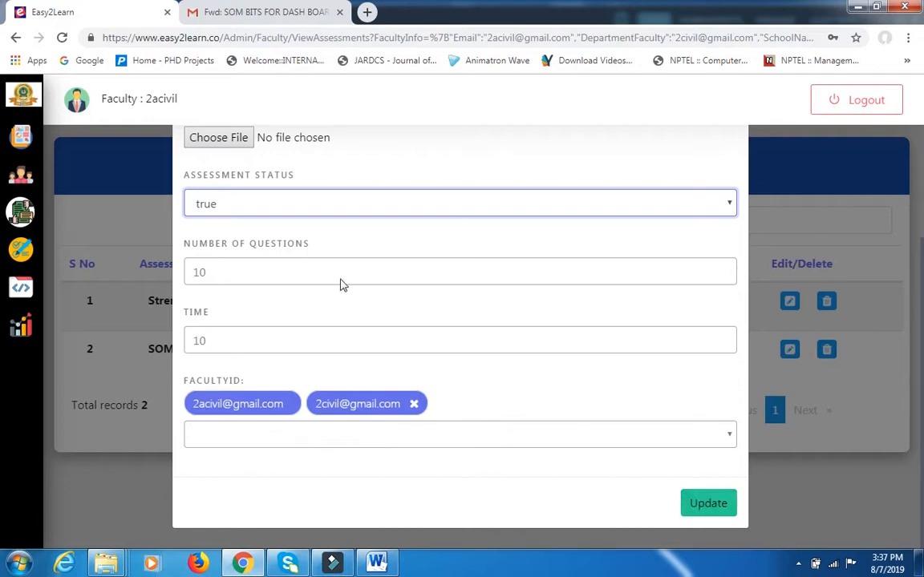
scroll(598, 297, "up", 3)
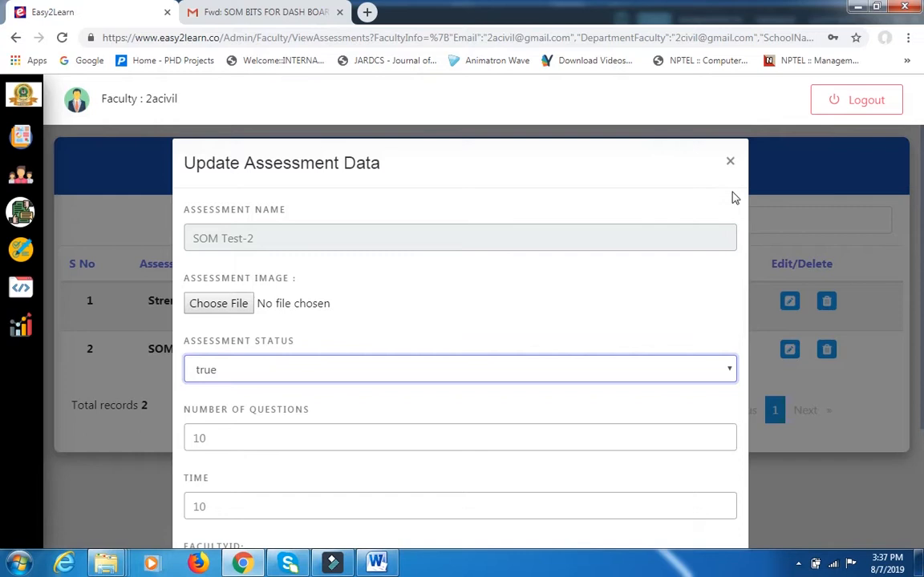
left_click(729, 162)
left_click_drag(151, 346, 214, 353)
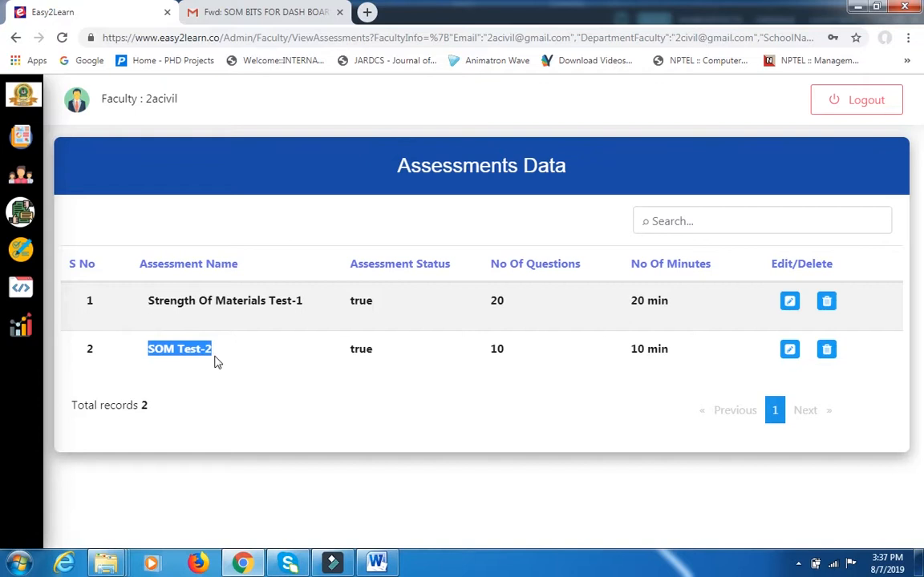
Open the quiz creation form and choose SOM Test-2 as the assessment name.
mouse_move(23, 208)
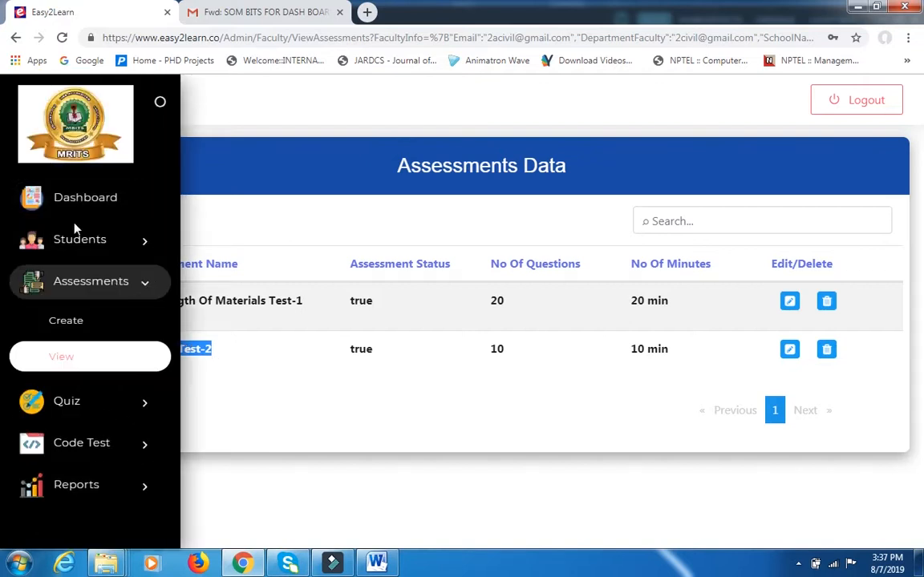
left_click(95, 288)
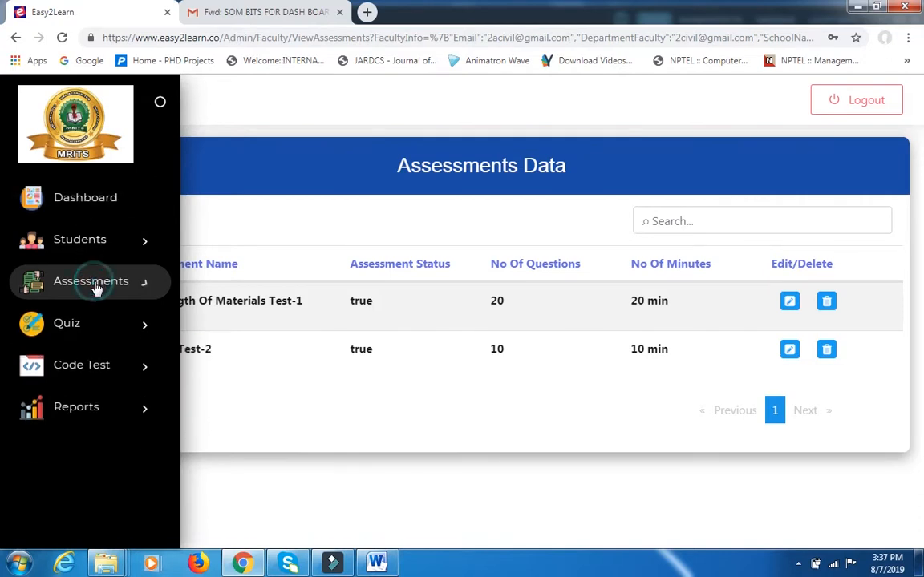
left_click(71, 328)
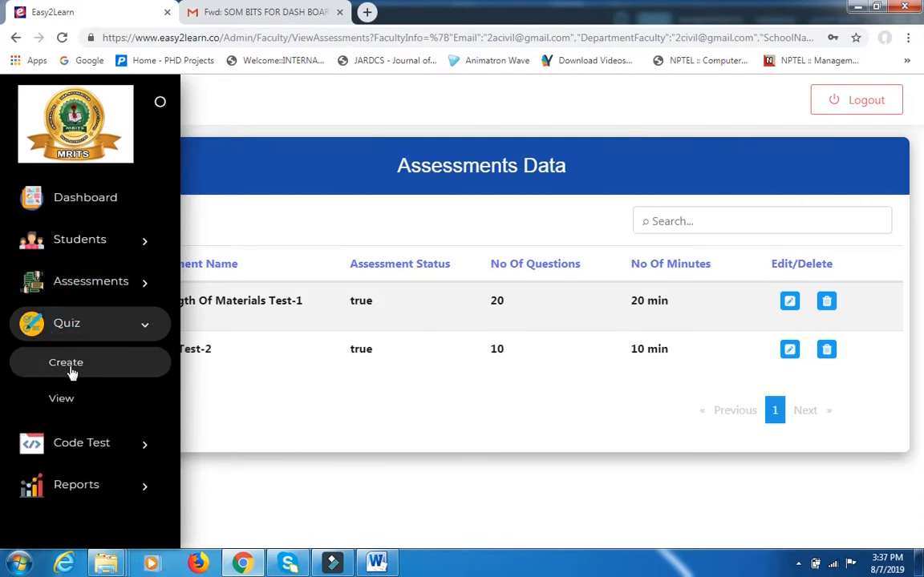
left_click(69, 365)
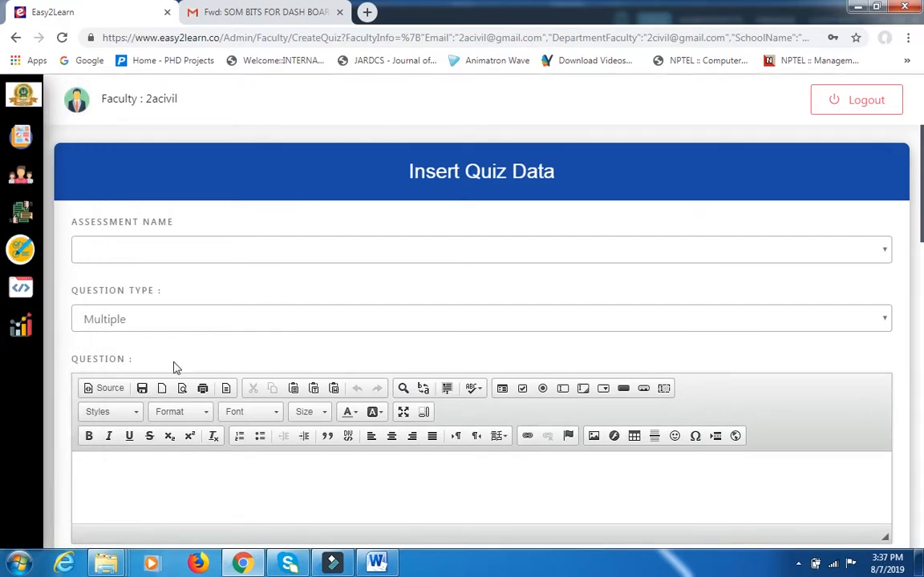
left_click(206, 259)
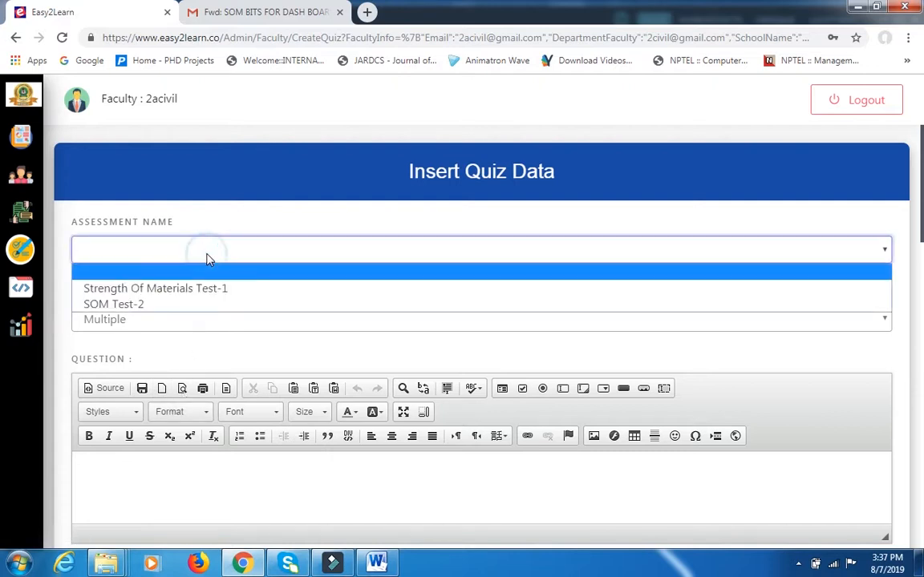
left_click(183, 306)
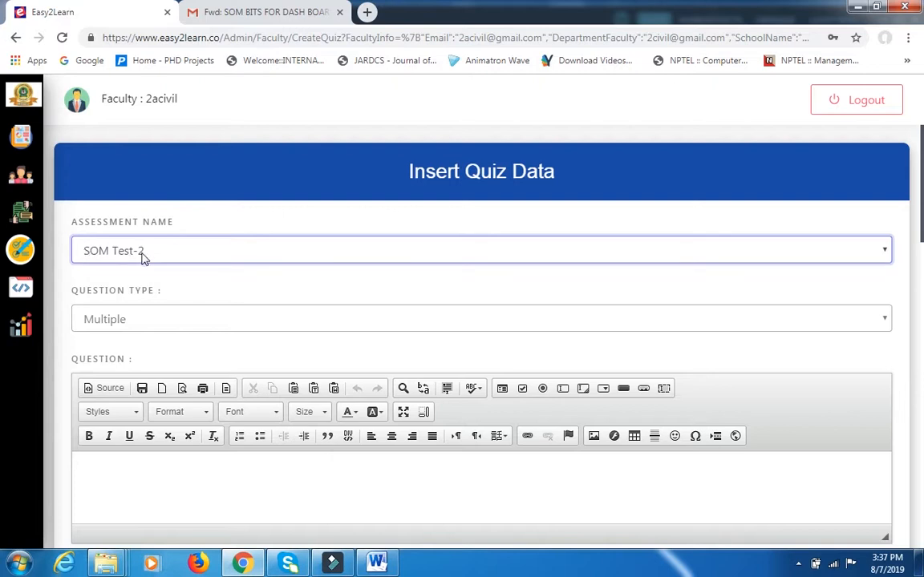
Examine the Multiple question form's fields, from the question and options A to D through the correct option and bulk quiz insertion.
scroll(180, 250, "down", 1)
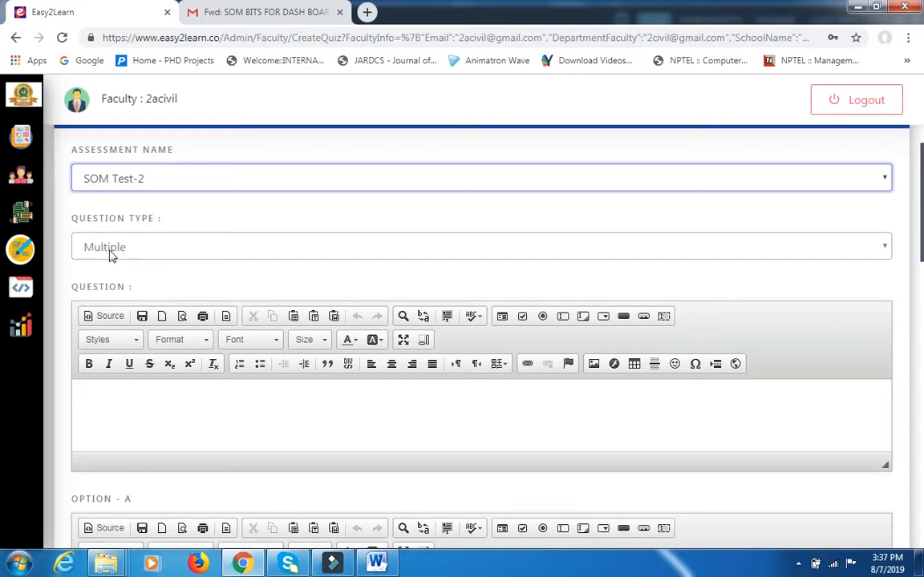
scroll(191, 324, "down", 1)
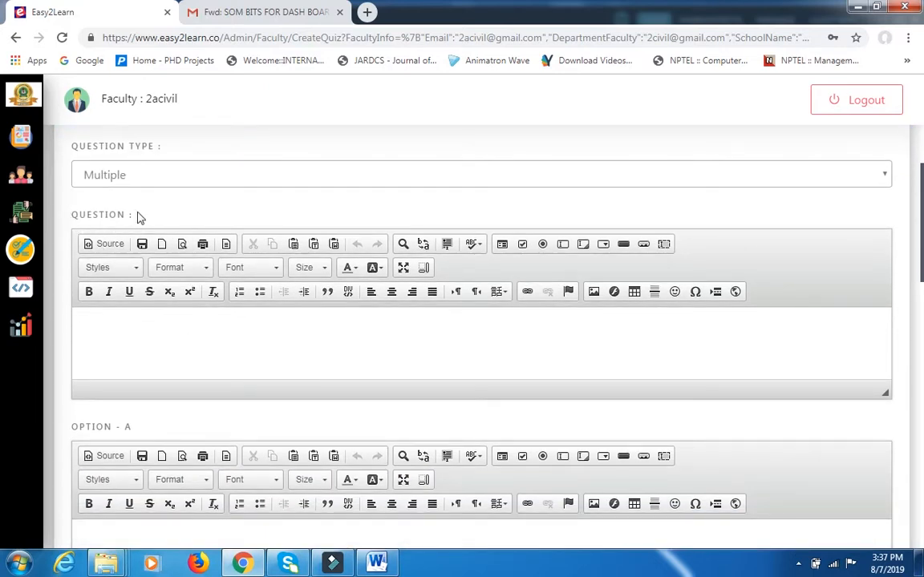
scroll(165, 340, "down", 5)
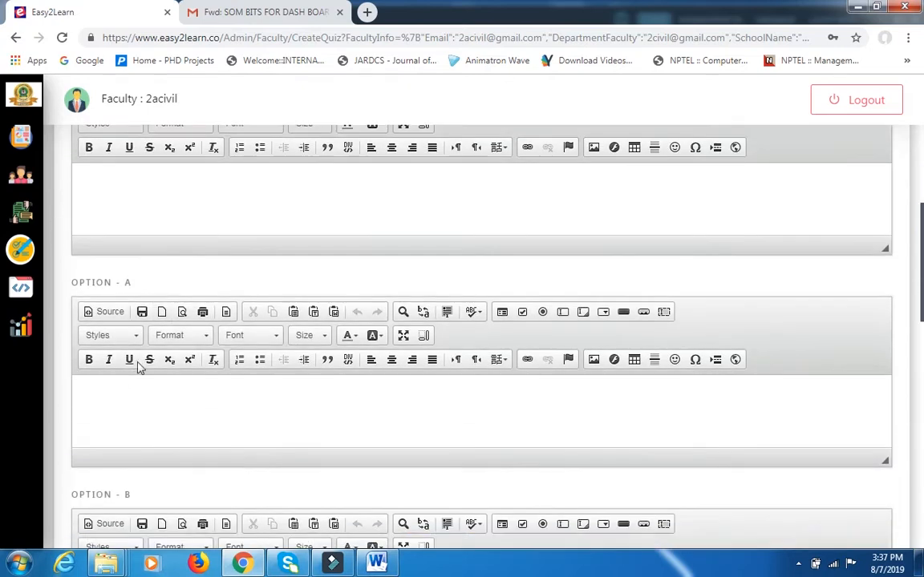
scroll(137, 398, "down", 6)
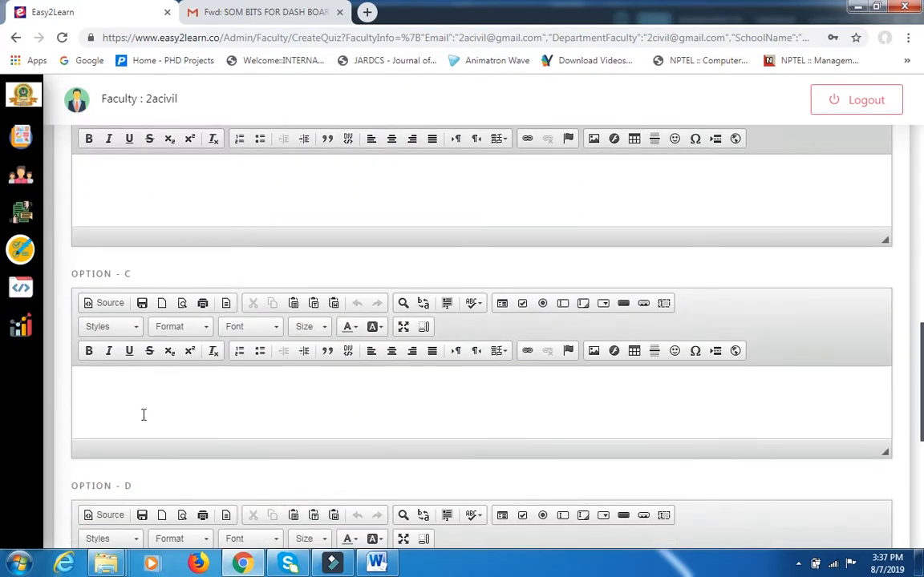
scroll(159, 384, "down", 2)
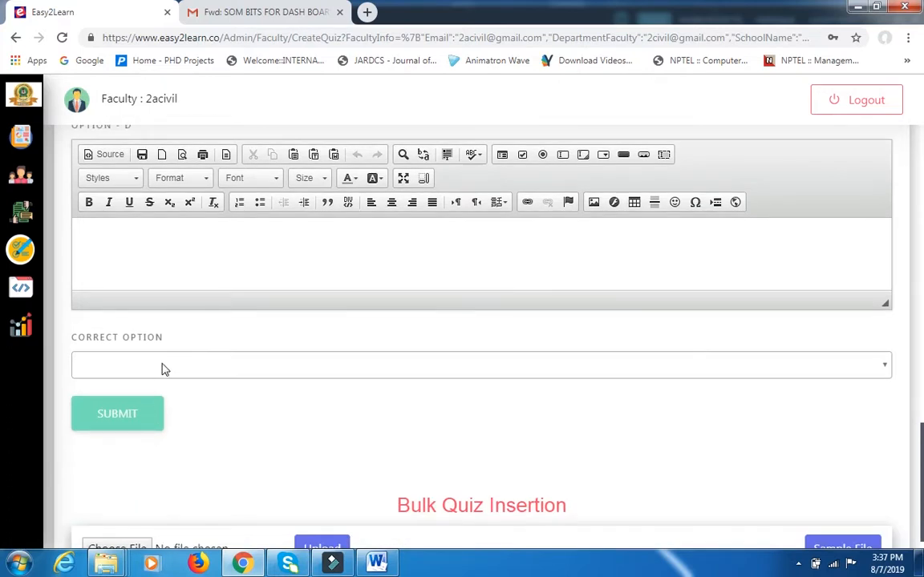
scroll(258, 306, "up", 11)
scroll(282, 338, "up", 4)
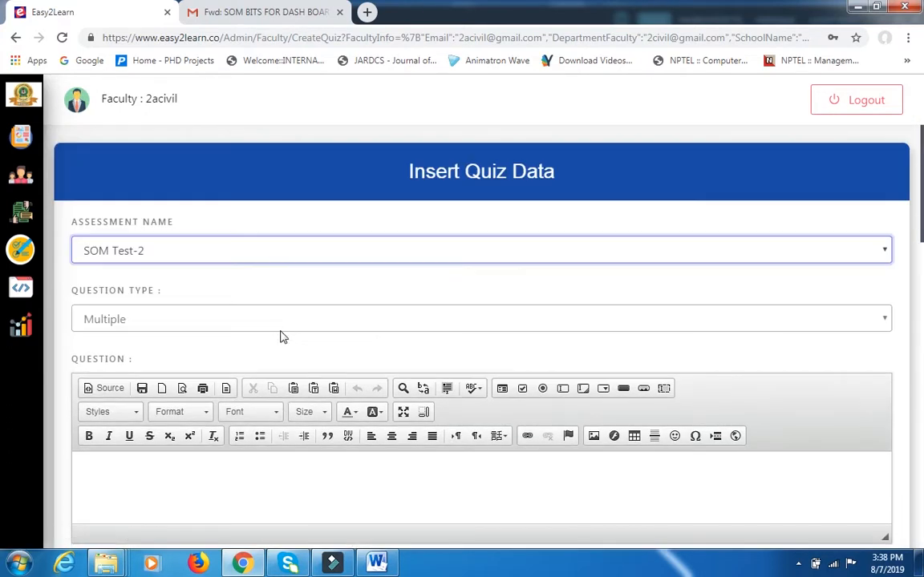
Switch the question type to True/False and review its question field and correct option choices.
left_click(270, 323)
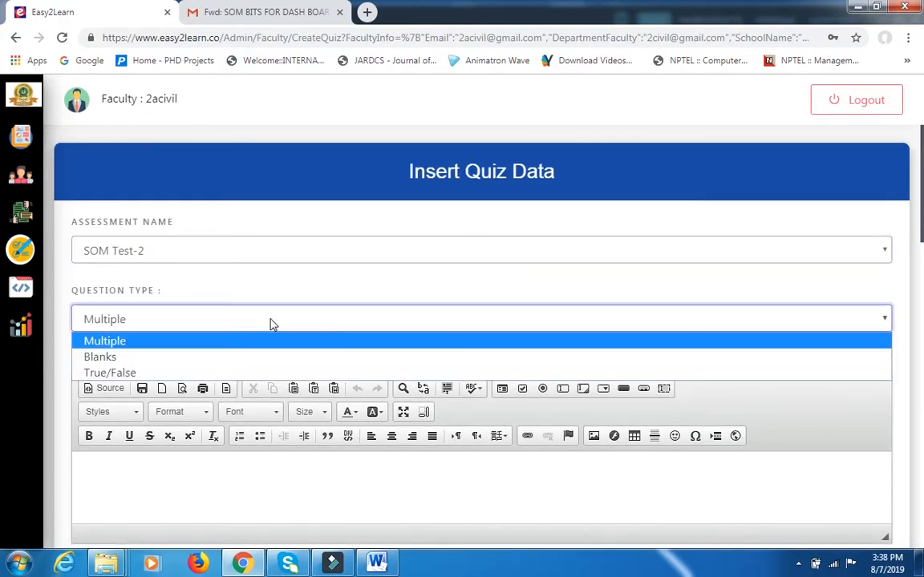
left_click(232, 373)
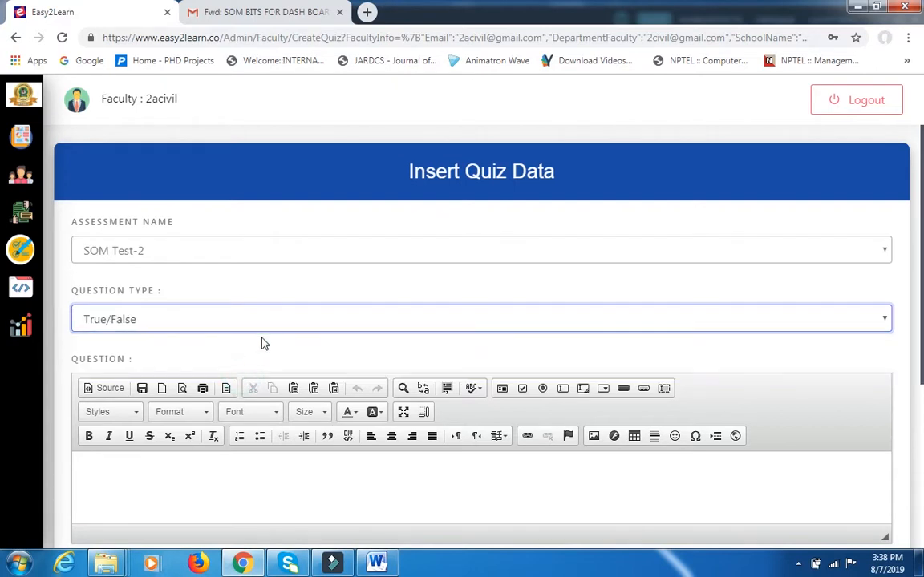
scroll(265, 345, "down", 2)
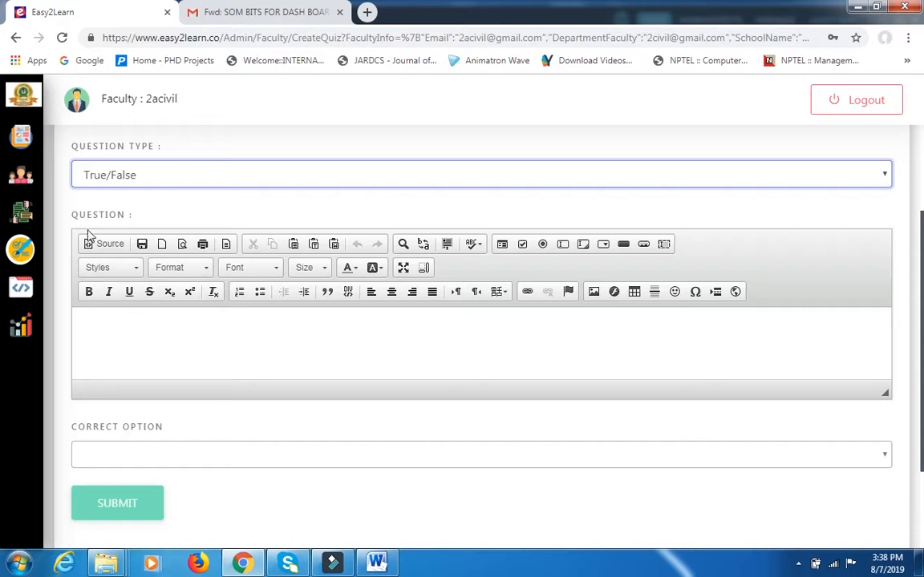
left_click(227, 459)
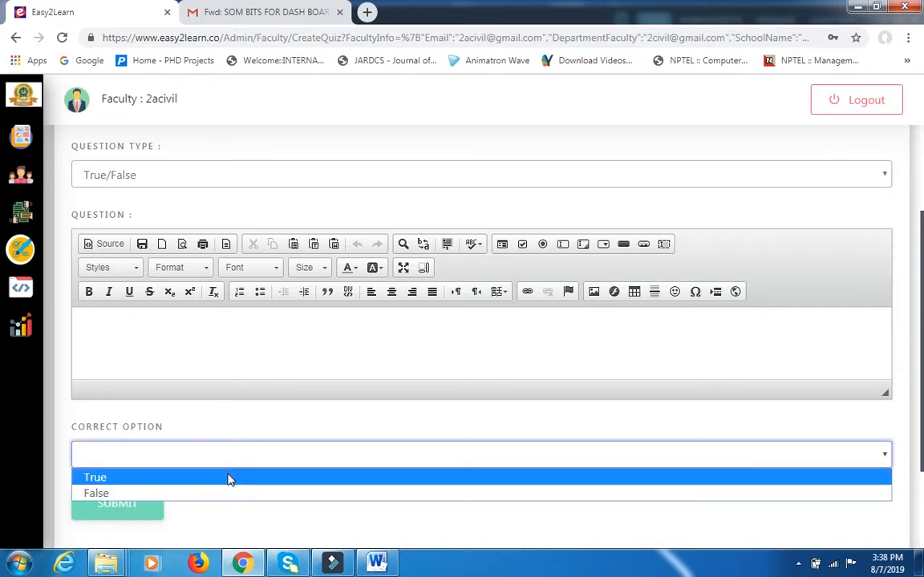
left_click(257, 426)
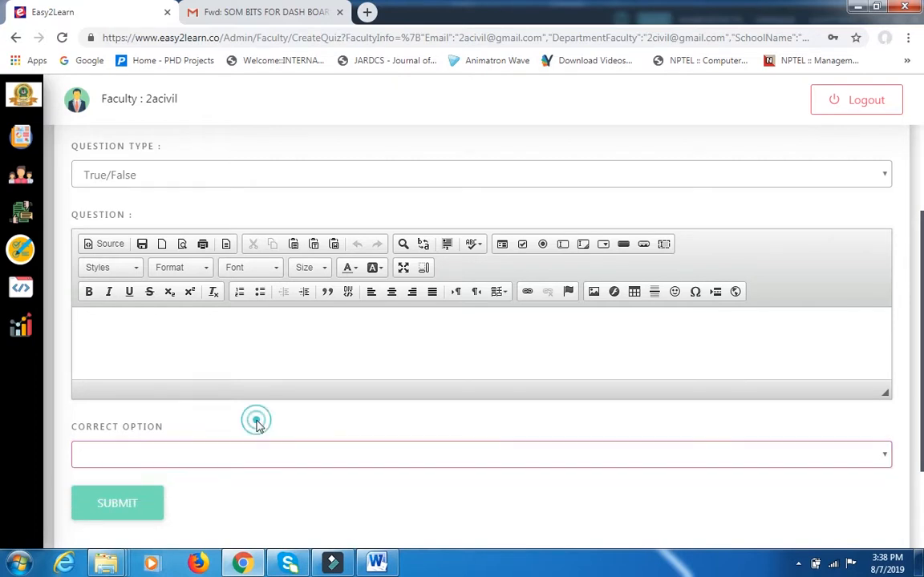
scroll(272, 363, "up", 2)
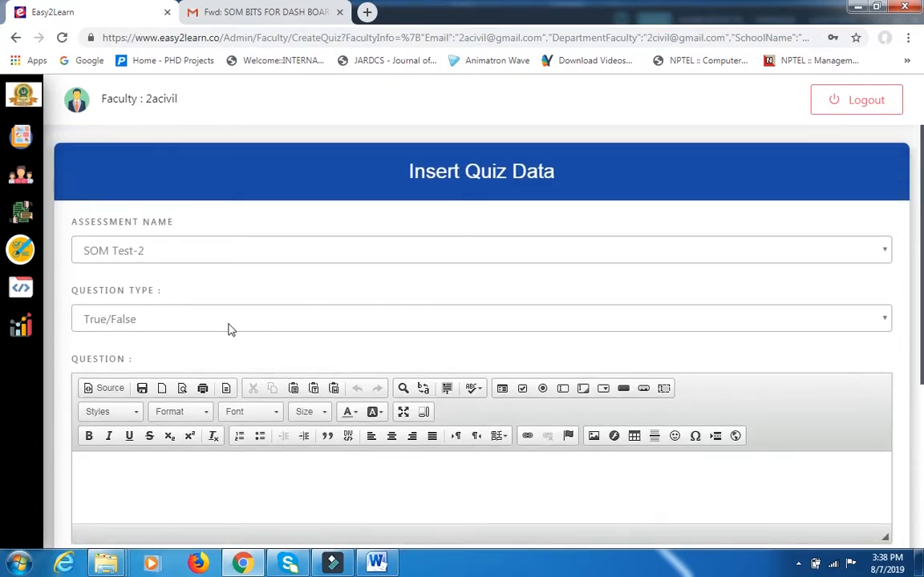
Switch the question type to Blanks to review its correct answer field, and return the type to Multiple.
left_click(230, 322)
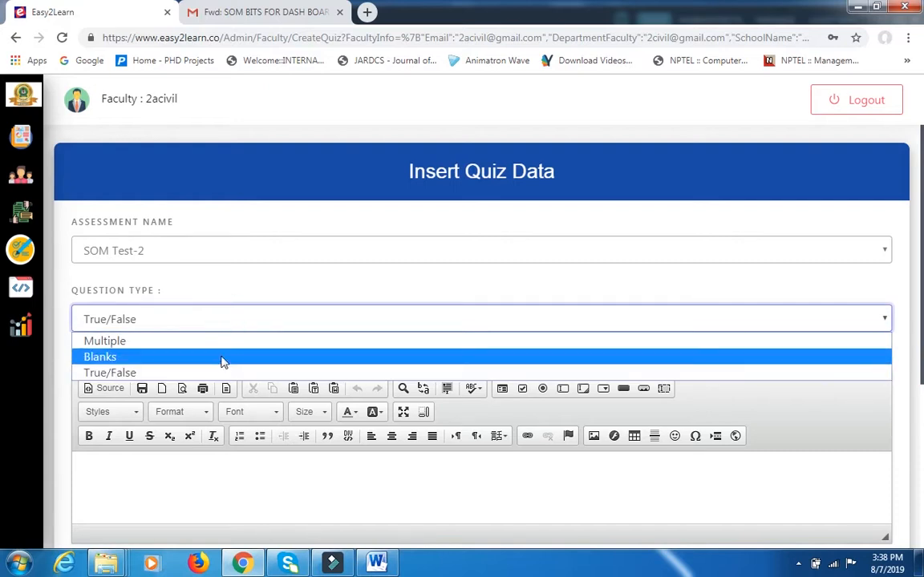
left_click(223, 358)
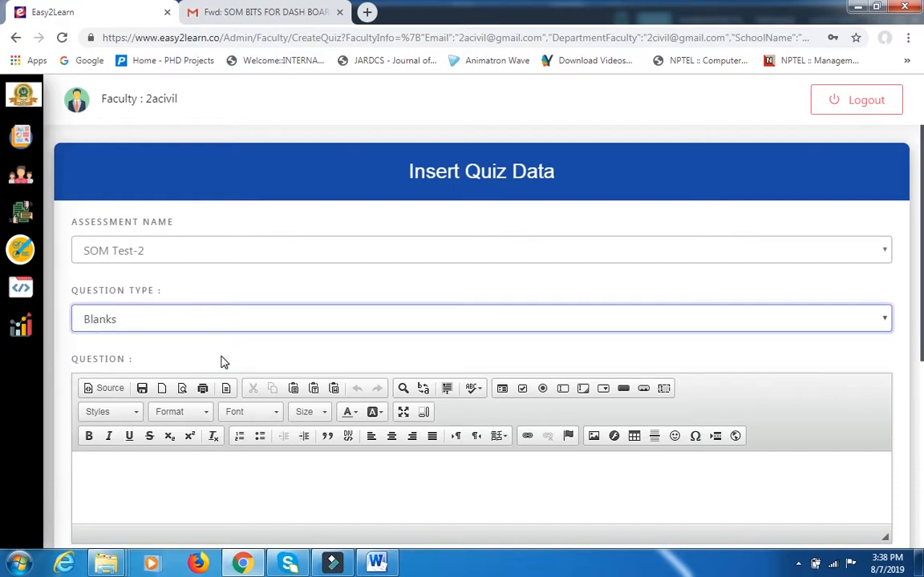
scroll(220, 368, "down", 2)
scroll(227, 351, "down", 3)
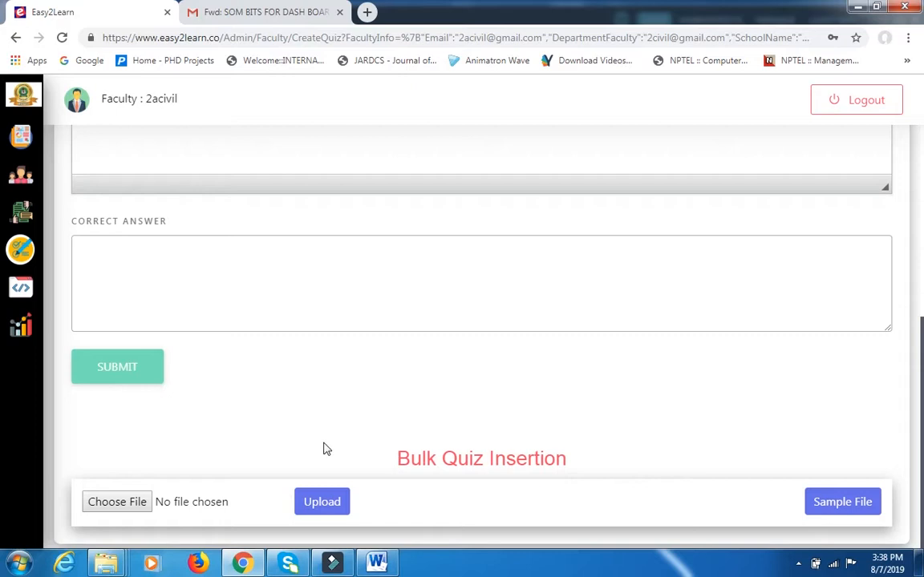
scroll(329, 445, "up", 2)
scroll(334, 445, "up", 3)
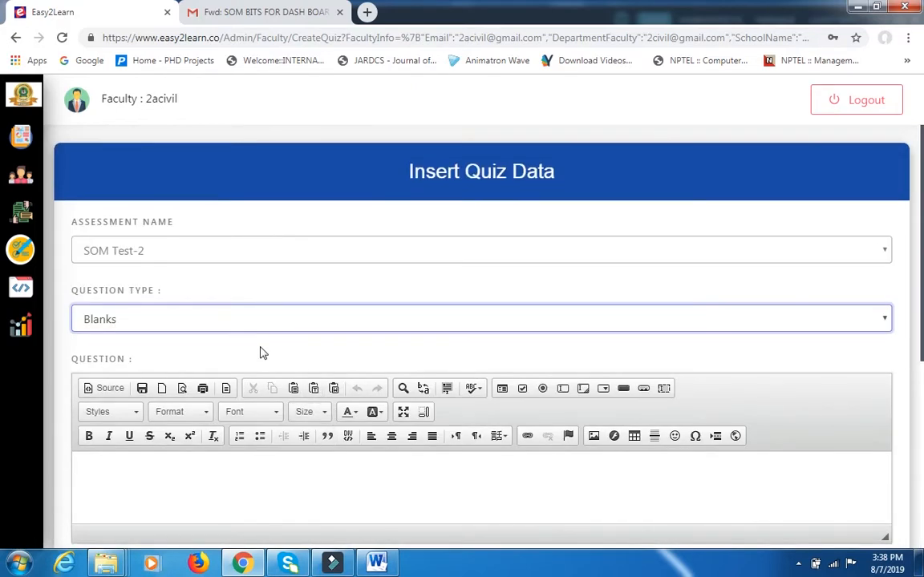
left_click(206, 321)
left_click(183, 341)
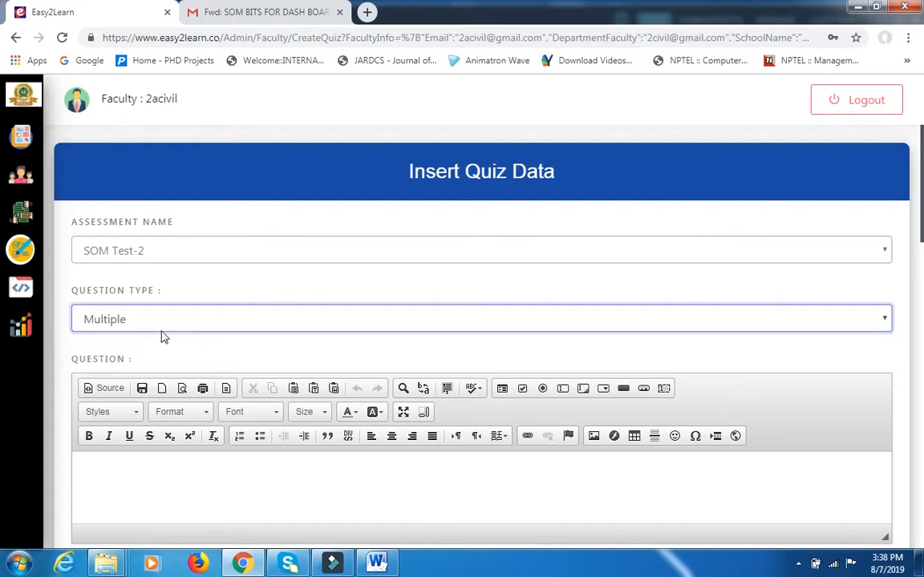
Switch to the sm bits dashboard document in Word, copy the question "The dimension of strain is?" and return to the quiz form.
scroll(160, 335, "down", 2)
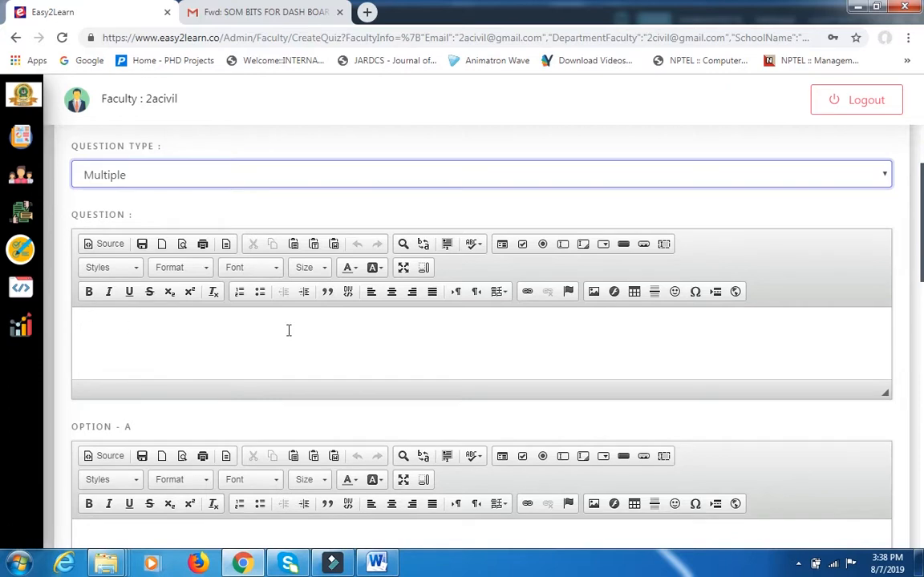
left_click(376, 563)
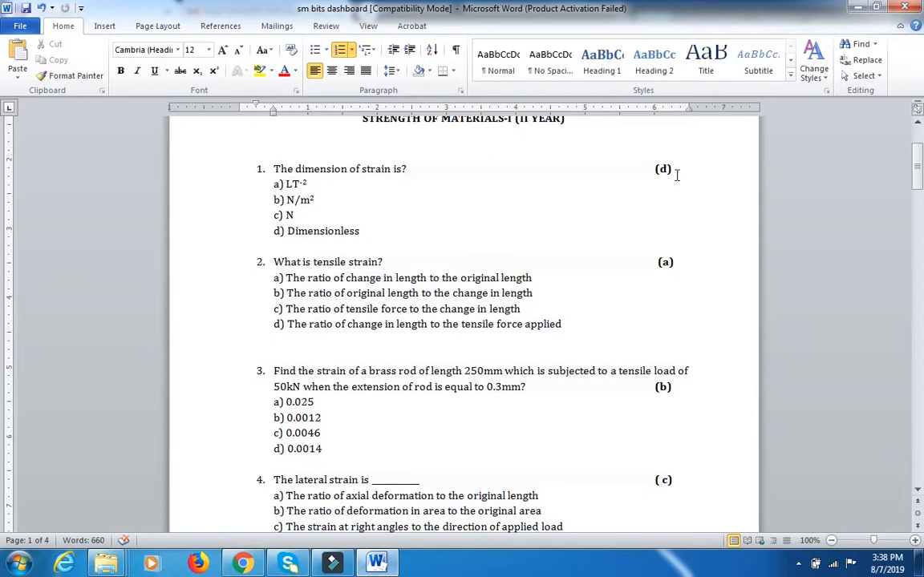
left_click_drag(274, 168, 408, 168)
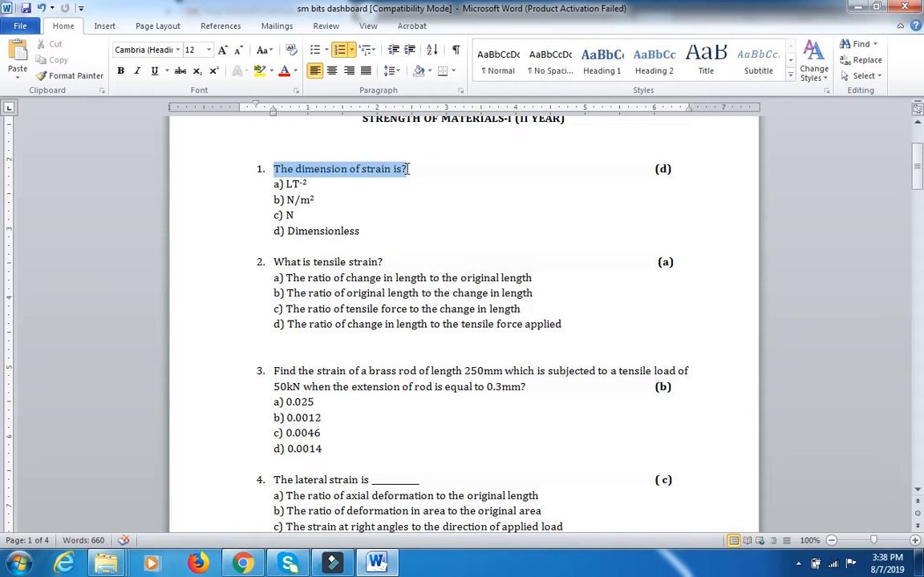
right_click(392, 172)
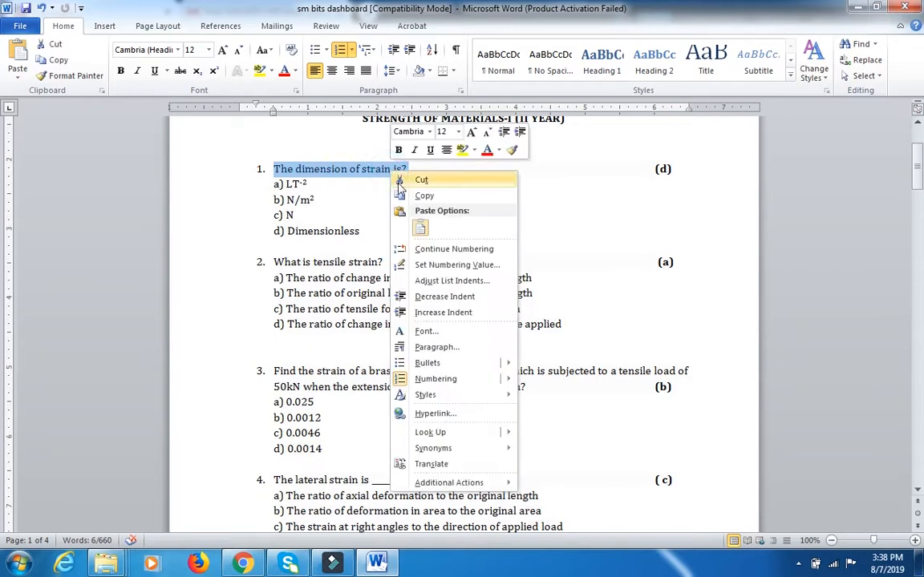
left_click(420, 198)
key("alt+Tab")
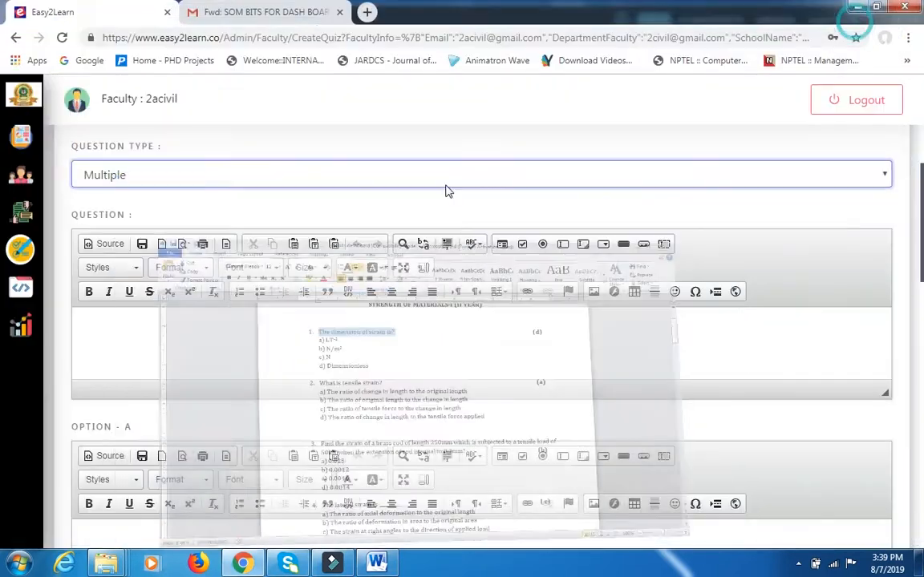
Paste the copied text "The dimension of strain is?" into the quiz's question field.
left_click(96, 331)
right_click(93, 327)
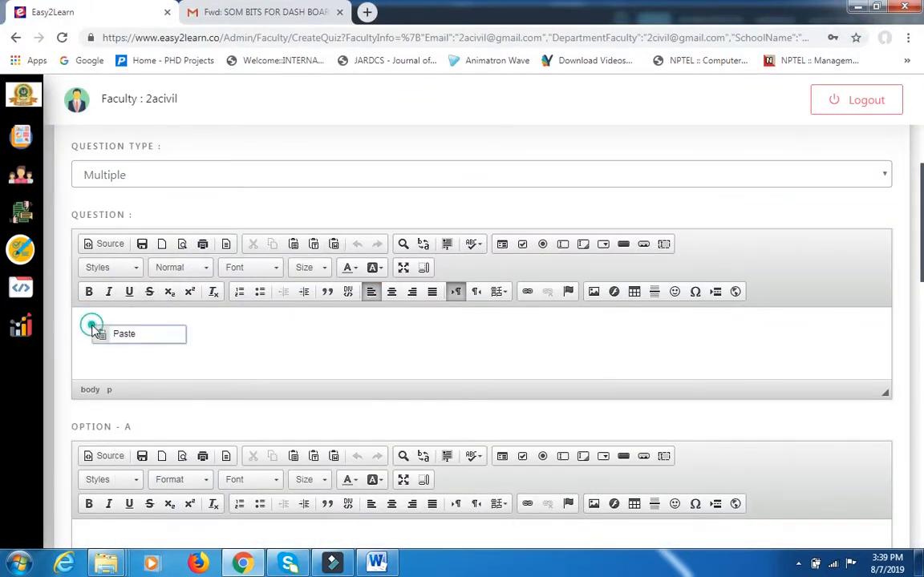
left_click(123, 335)
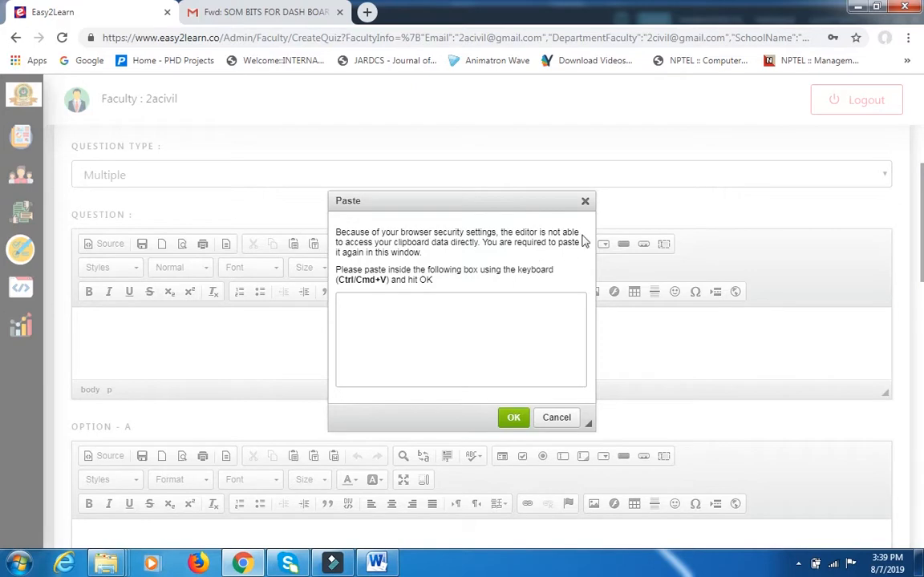
left_click(586, 203)
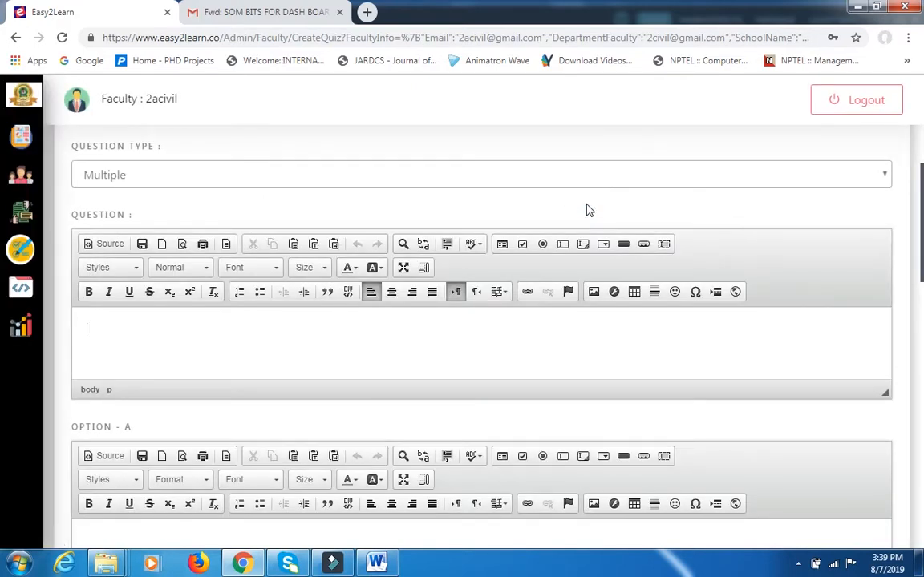
key("ctrl+v")
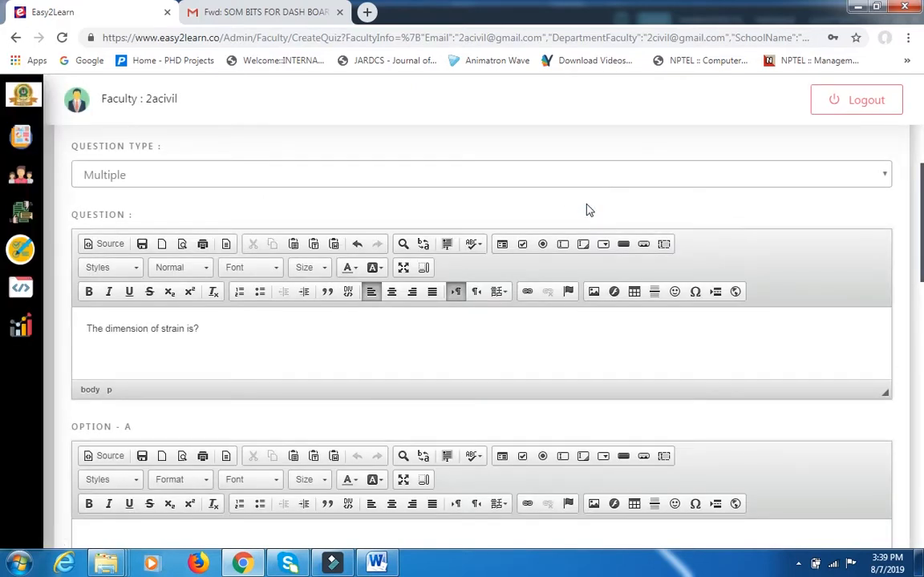
Copy answer a) LT⁻² of question 1 from the Word document and paste it into Option A of the quiz form.
scroll(321, 409, "down", 3)
left_click(142, 321)
left_click(377, 563)
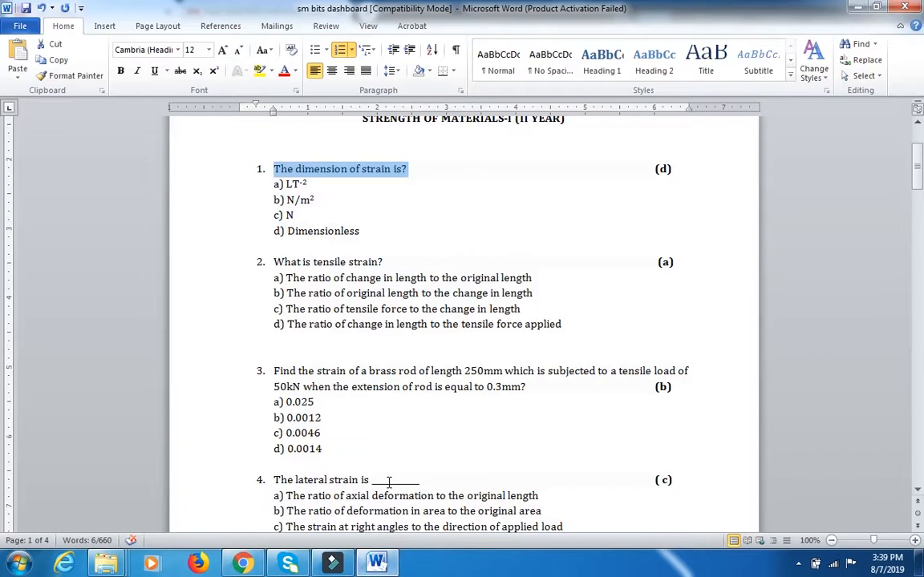
left_click_drag(287, 184, 305, 184)
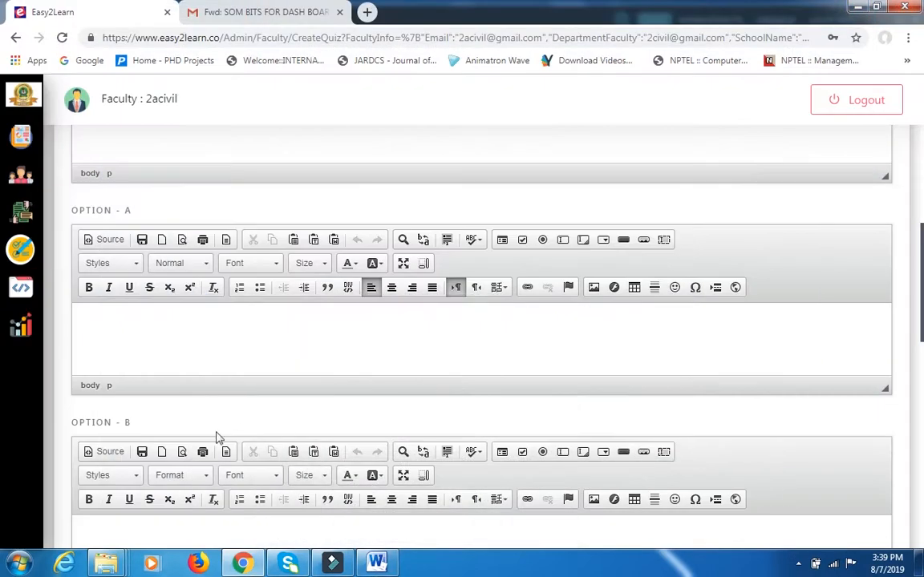
left_click(165, 354)
key("ctrl+v")
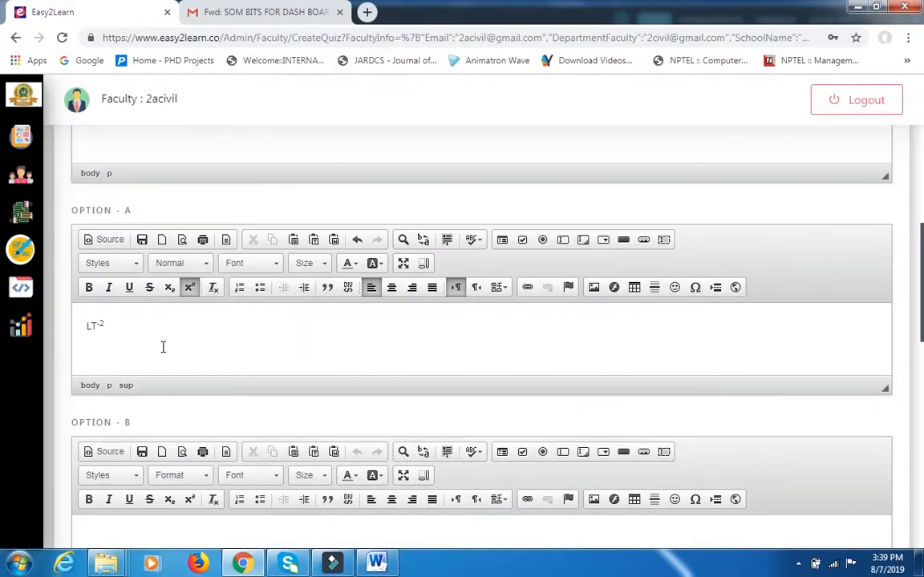
Copy answer b) N/m² of question 1 from the Word document into the quiz form's Option B.
scroll(164, 385, "down", 2)
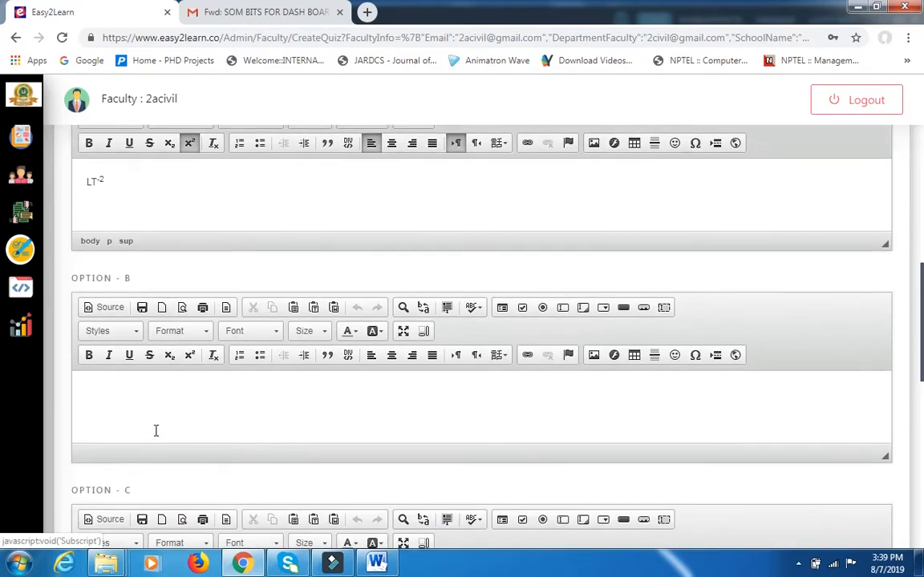
left_click(115, 382)
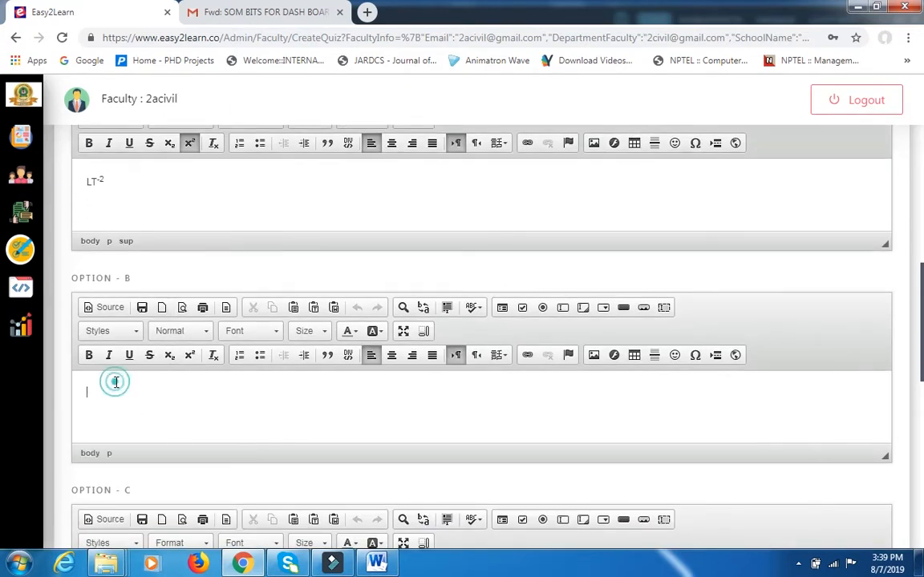
left_click(377, 563)
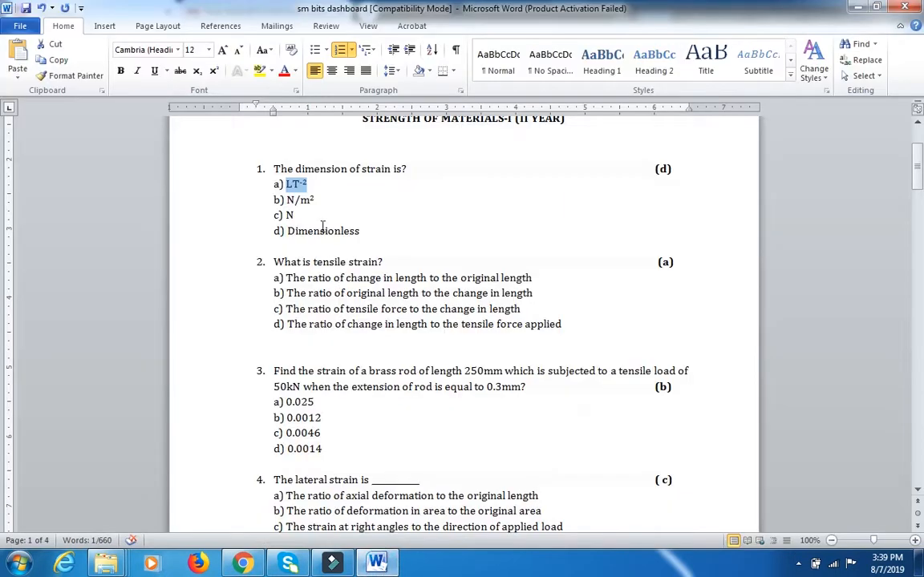
left_click_drag(287, 201, 318, 201)
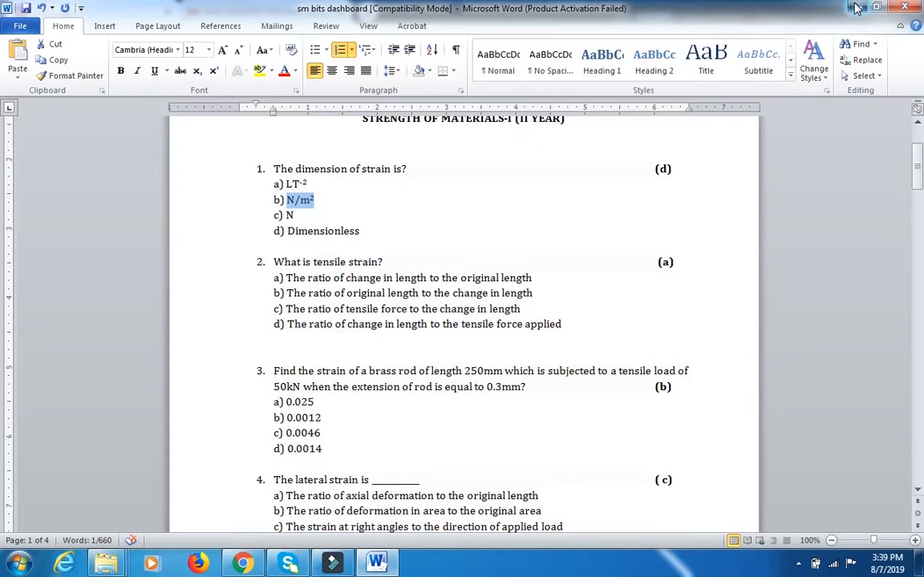
key("alt+Tab")
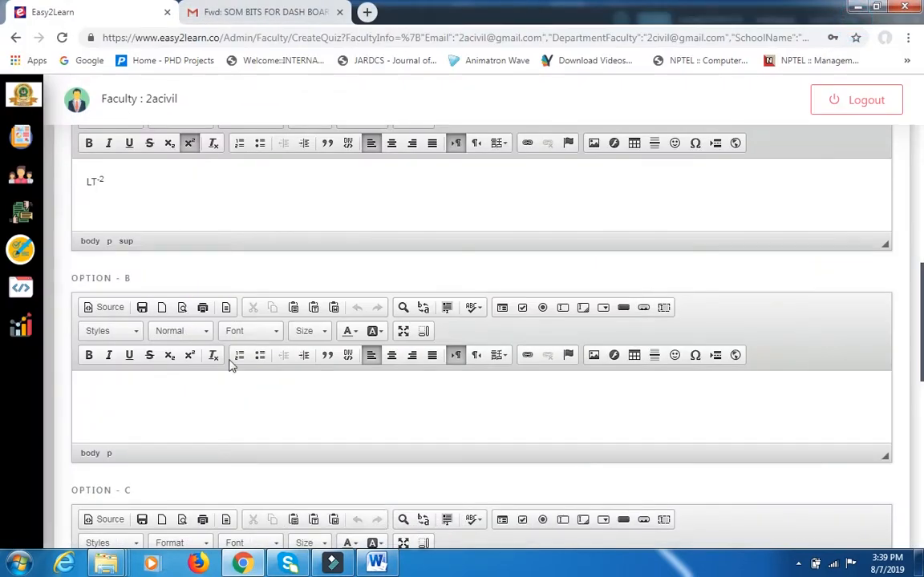
key("ctrl+v")
Check answer c) of question 1 in the Word document and enter N as Option C in the quiz form.
scroll(230, 365, "down", 3)
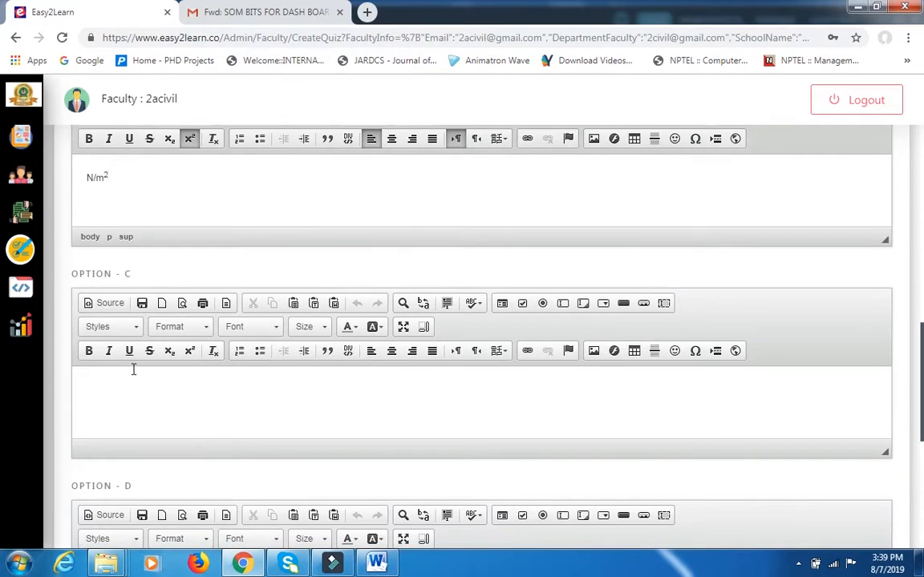
left_click(128, 388)
key("alt+Tab")
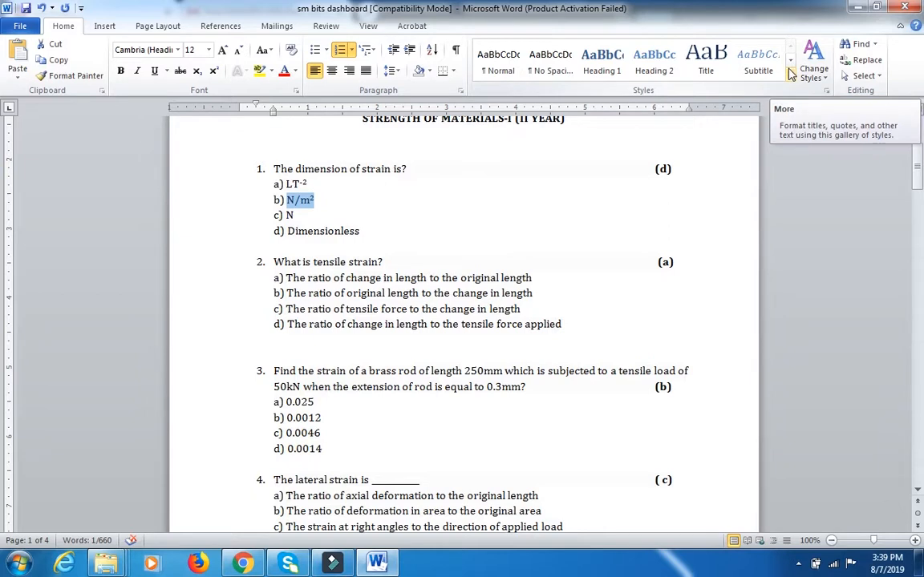
left_click(853, 7)
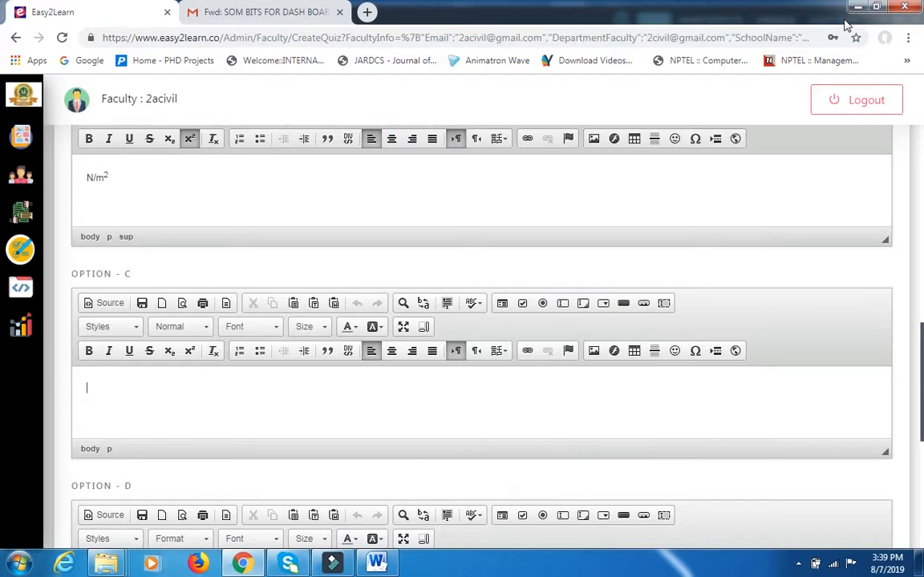
type("N")
Copy answer d) Dimensionless of question 1 from the Word document and paste it into Option D of the quiz form.
scroll(441, 408, "down", 3)
left_click(280, 388)
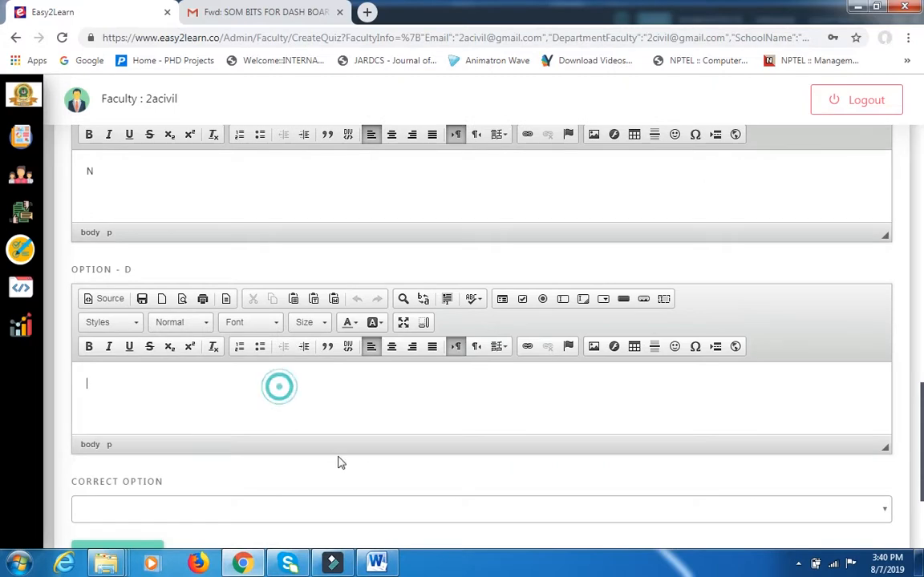
left_click(376, 563)
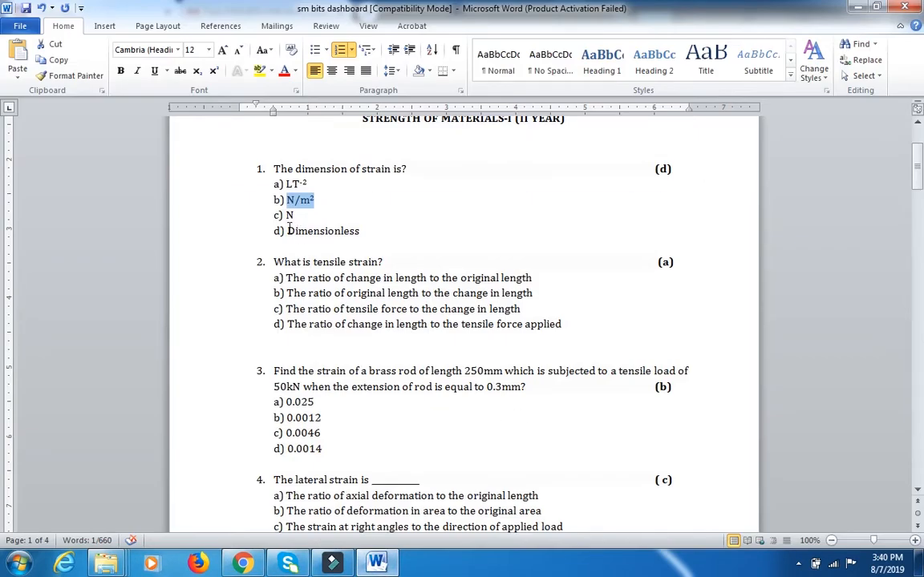
left_click_drag(287, 231, 358, 232)
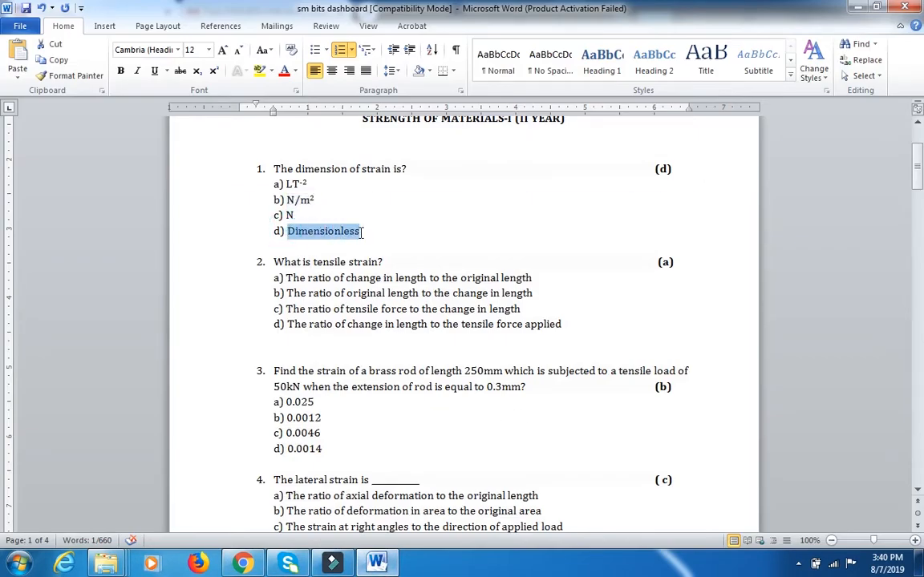
right_click(346, 239)
left_click(393, 250)
key("alt+Tab")
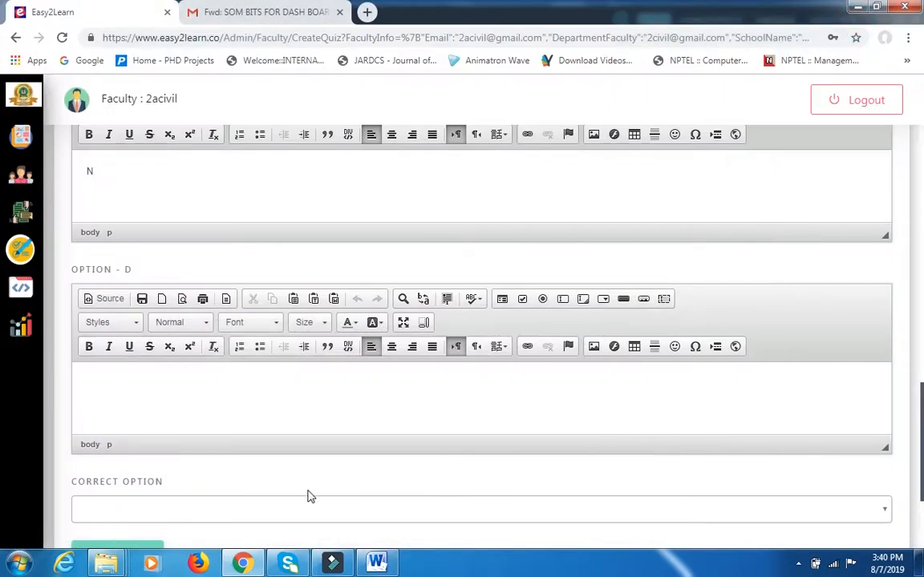
key("ctrl+v")
Check question 1's answer key in the Word document, set the correct option to D and submit the quiz question.
scroll(230, 382, "down", 3)
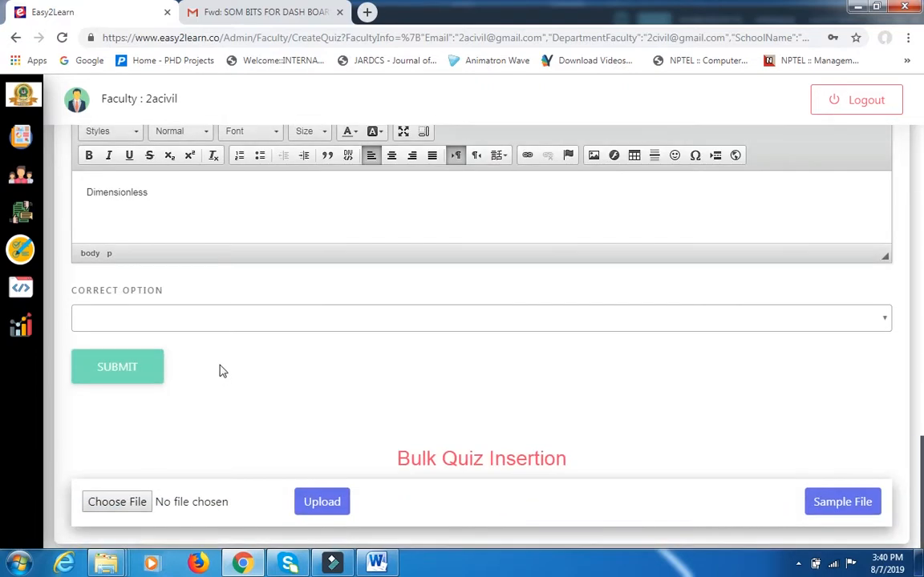
left_click(377, 563)
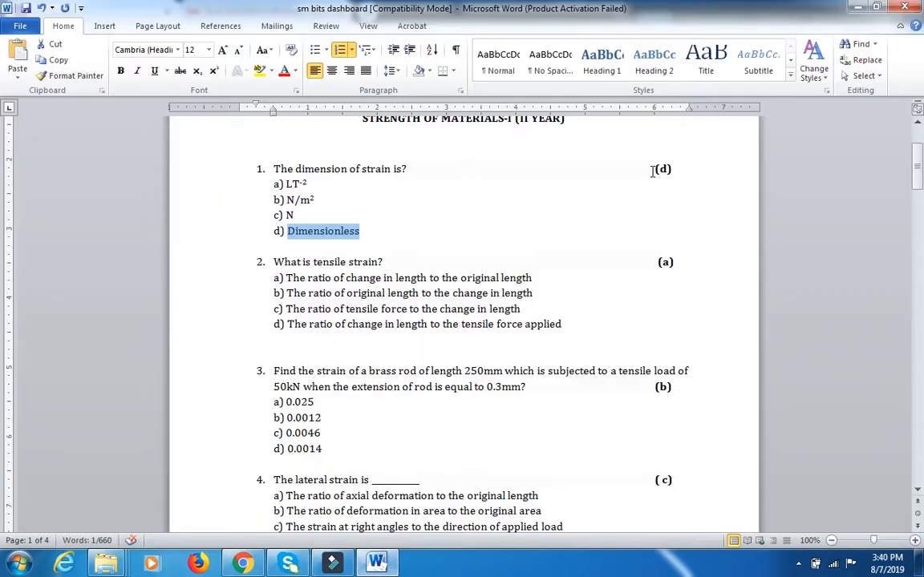
left_click_drag(653, 171, 674, 170)
key("alt+Tab")
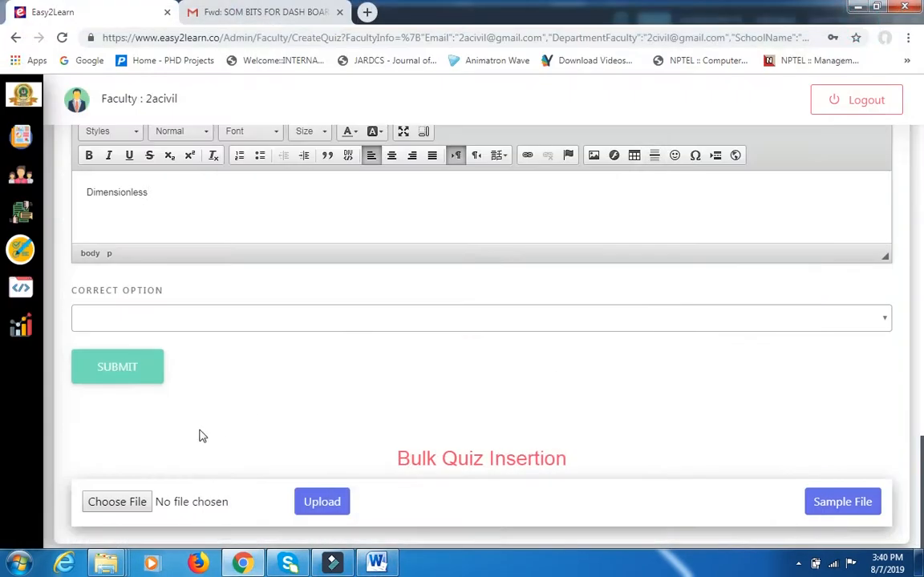
left_click(165, 319)
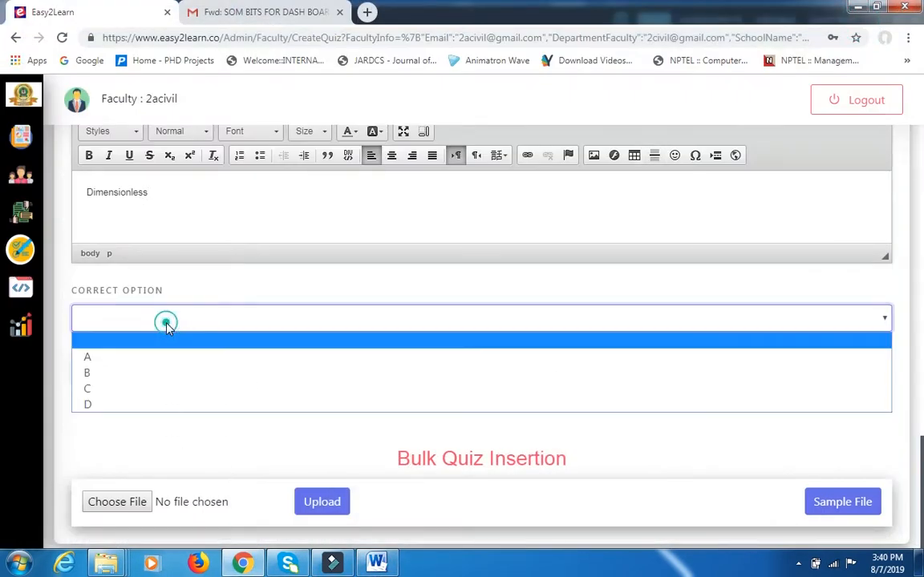
left_click(147, 410)
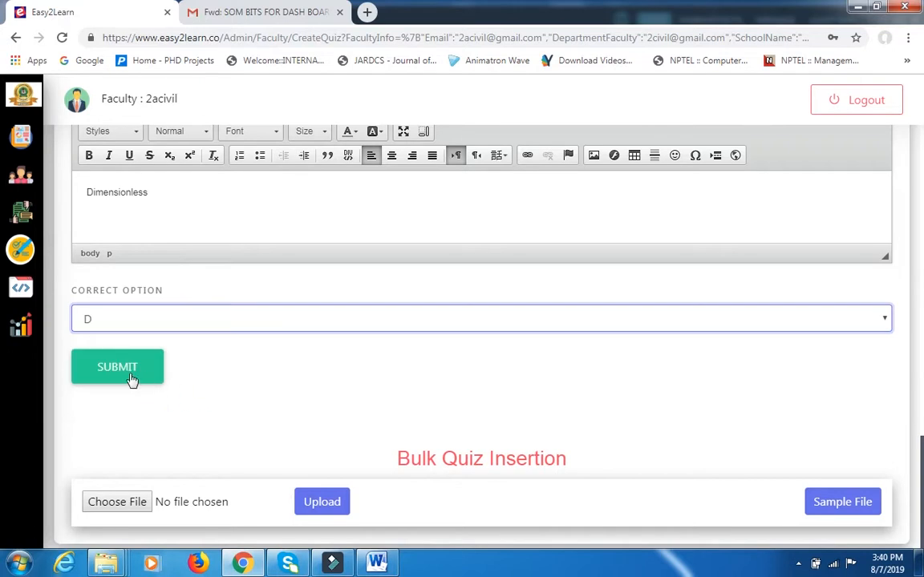
left_click(132, 380)
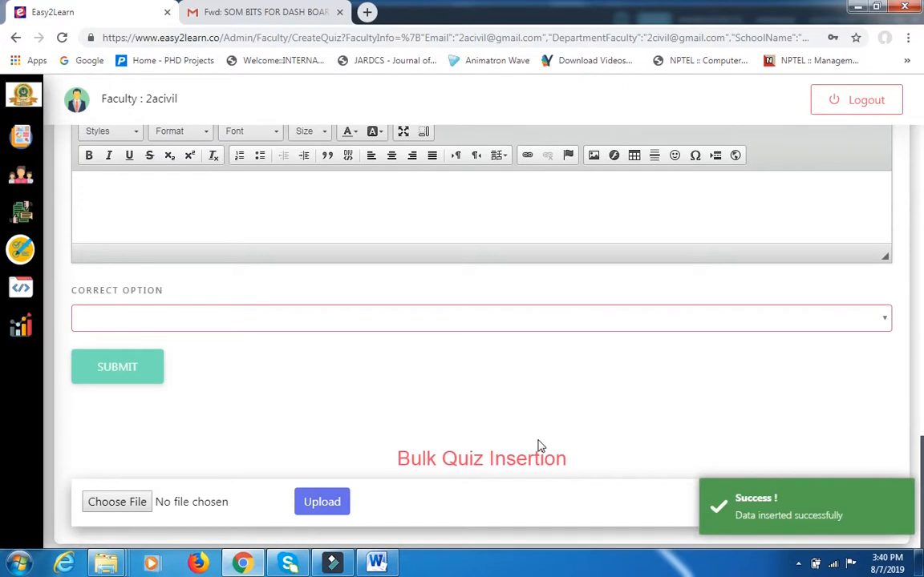
View the quiz data list and find the SOM Test-2 question on page 3.
scroll(565, 453, "up", 15)
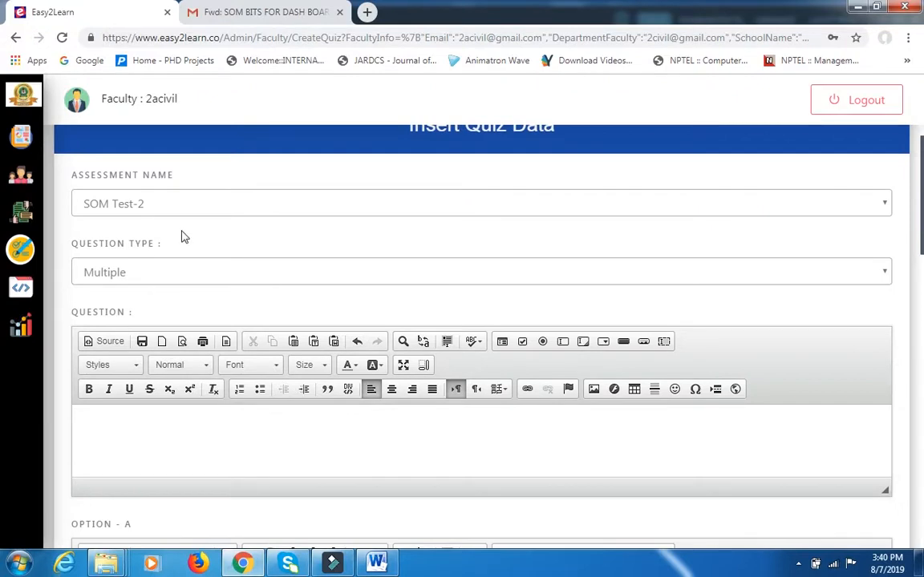
scroll(80, 210, "up", 1)
mouse_move(67, 189)
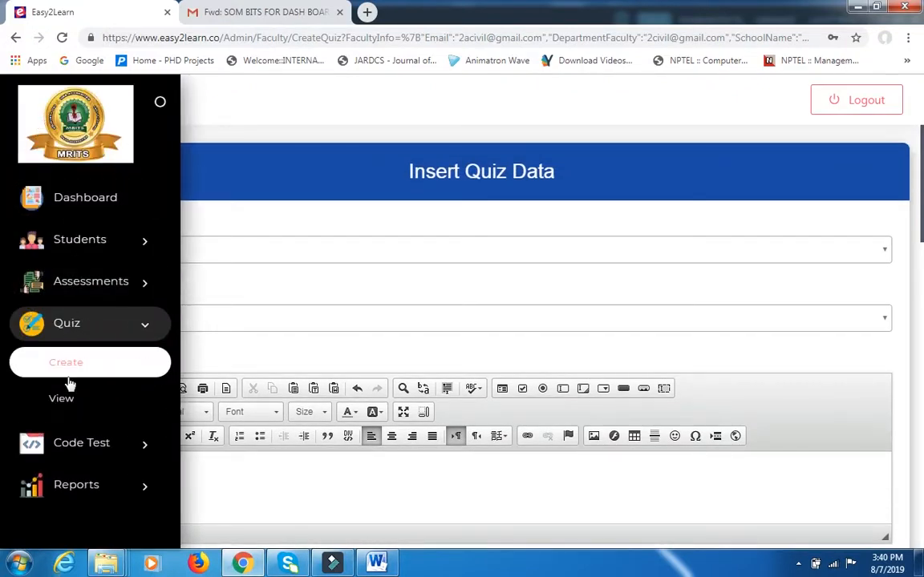
left_click(63, 403)
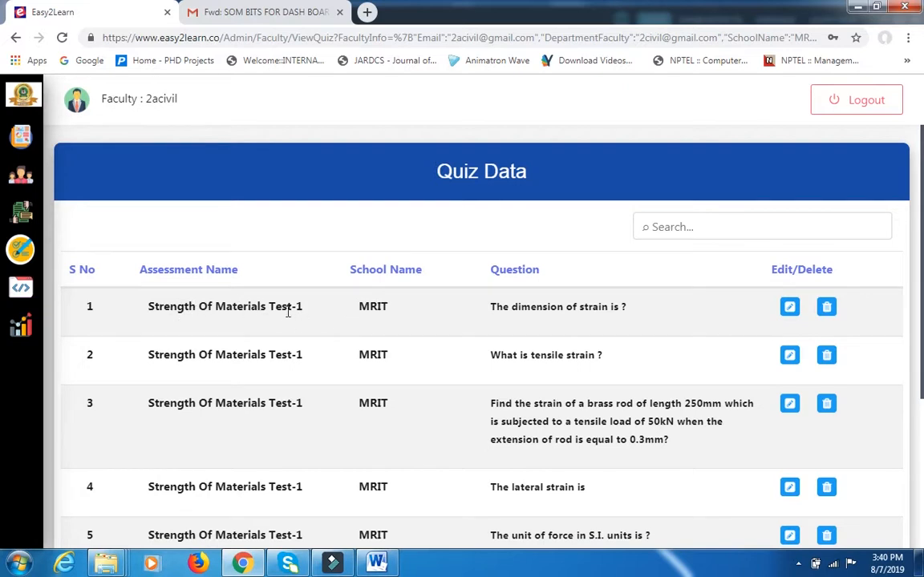
scroll(276, 360, "down", 3)
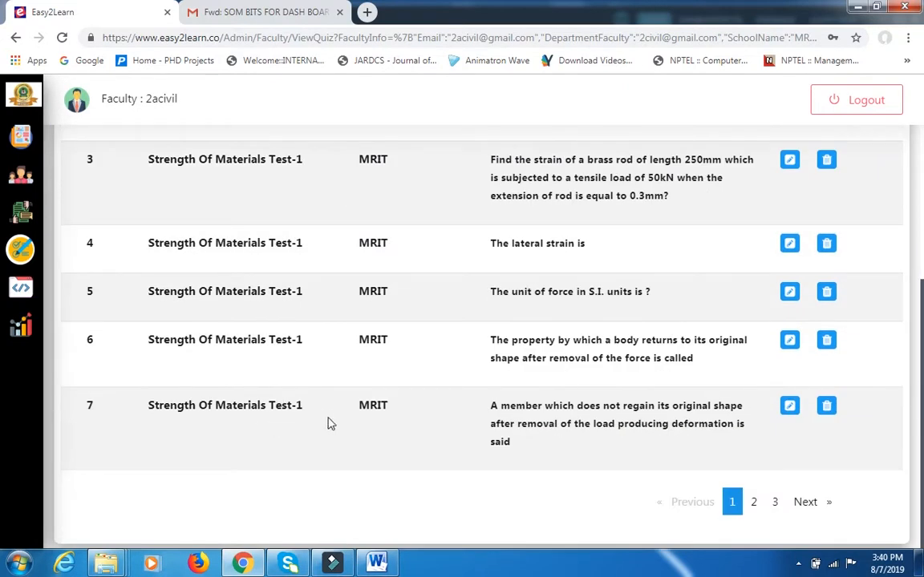
left_click(774, 502)
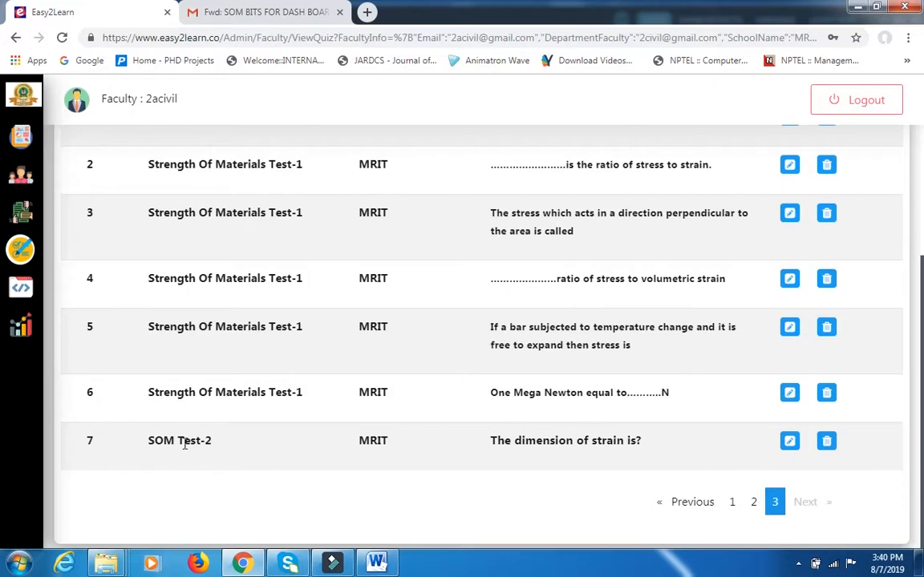
left_click_drag(149, 442, 217, 452)
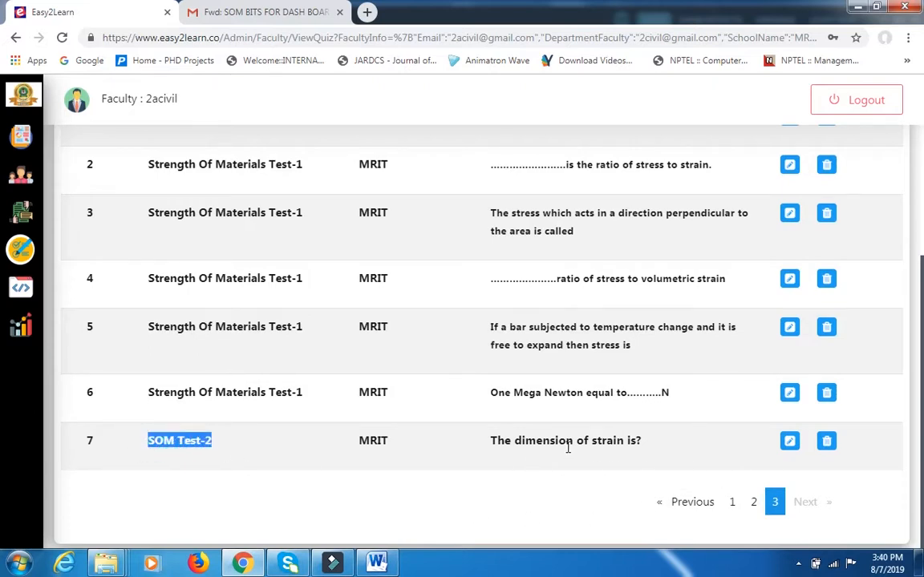
Open the SOM Test-2 question for editing, review its question, options and correct option, and close it without updating.
left_click(789, 443)
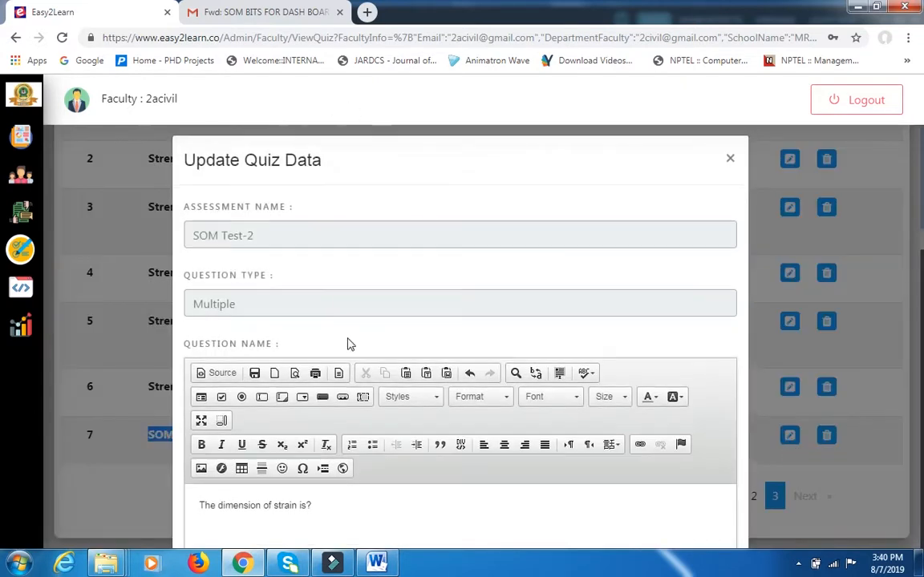
scroll(337, 342, "down", 5)
scroll(252, 373, "down", 4)
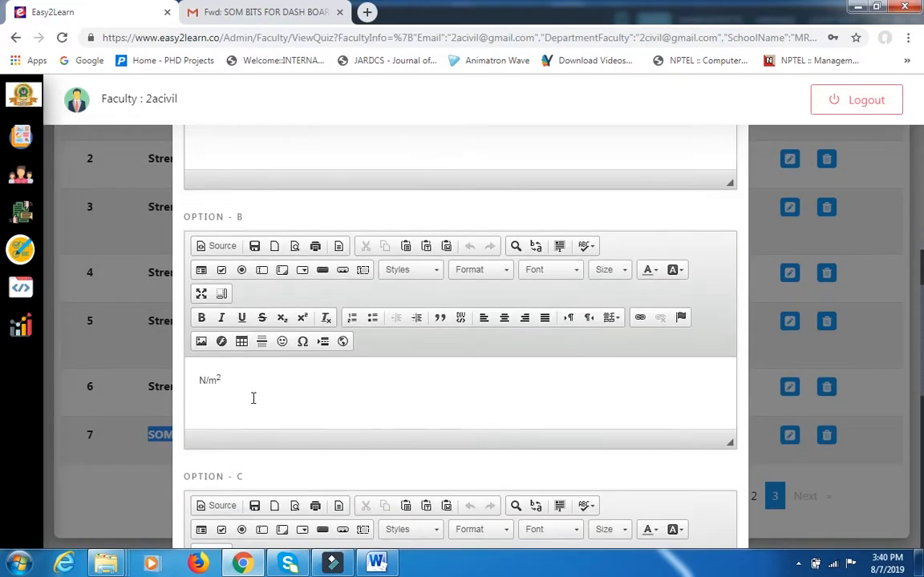
scroll(252, 398, "down", 8)
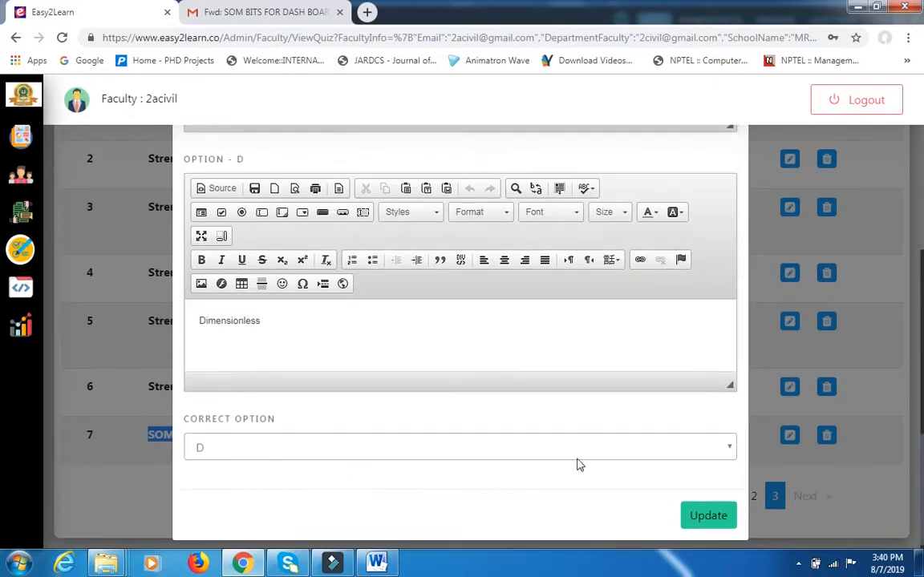
scroll(678, 241, "up", 15)
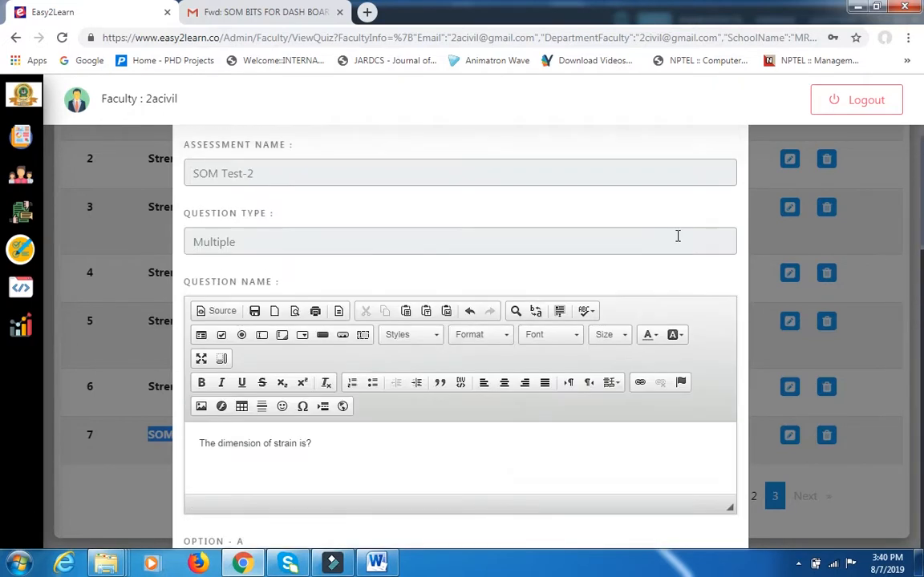
left_click(730, 164)
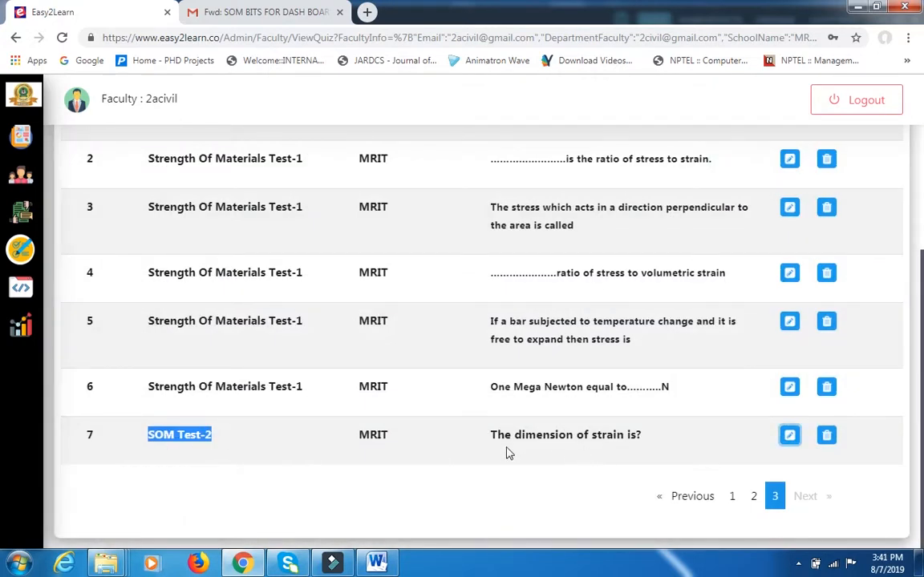
Start a new quiz question and select SOM Test-2 as its assessment name.
mouse_move(4, 182)
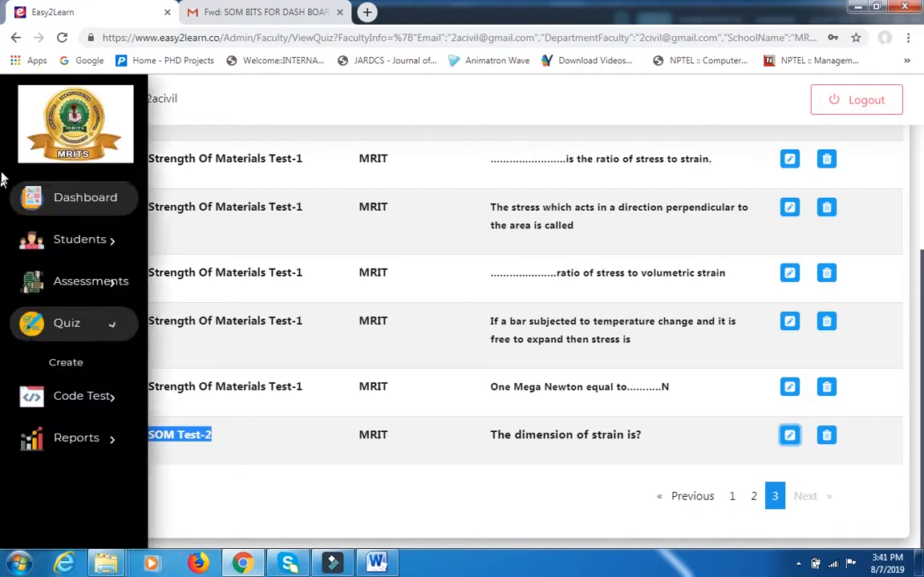
left_click(74, 369)
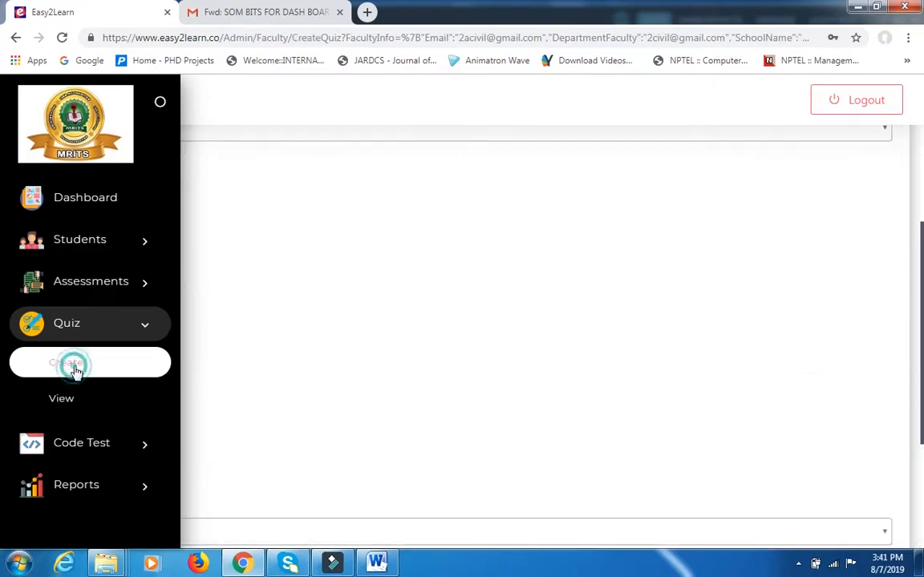
scroll(317, 202, "up", 3)
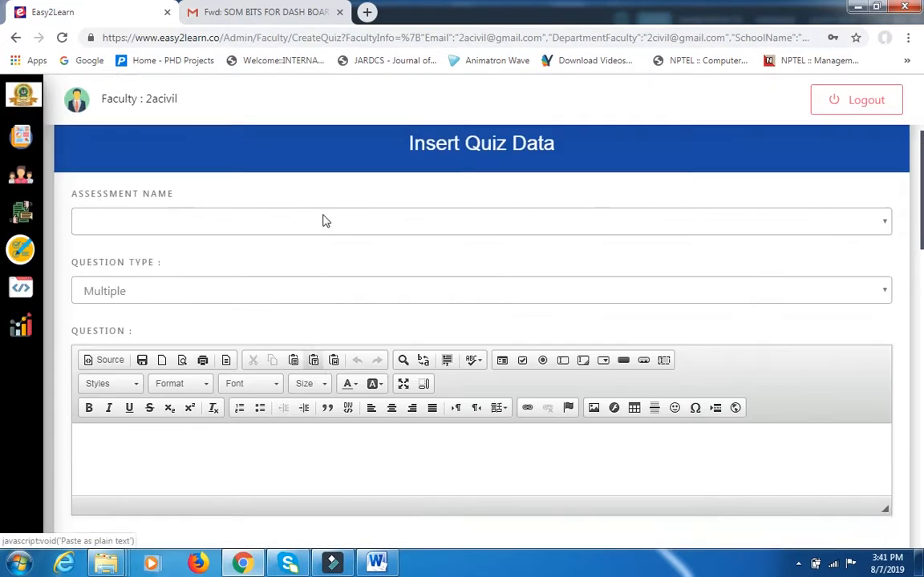
left_click(277, 250)
left_click(271, 304)
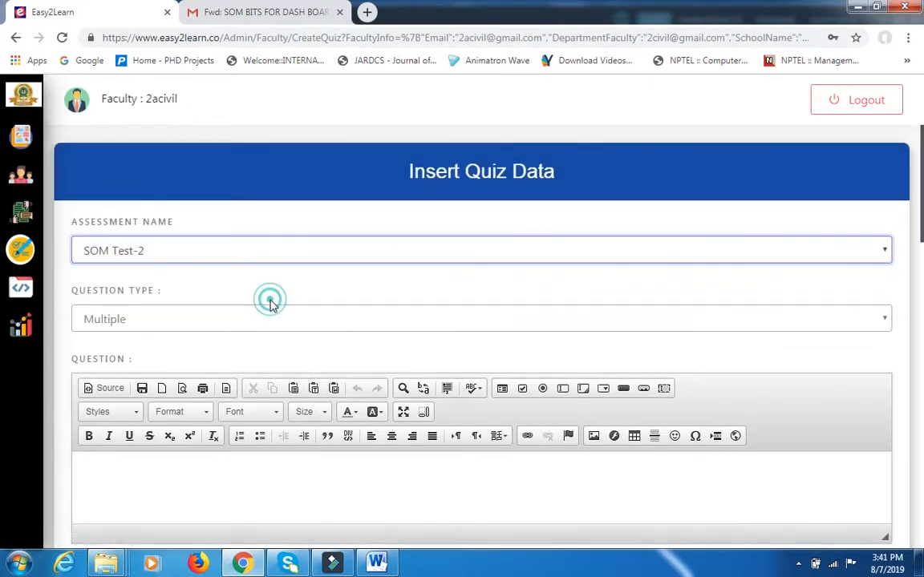
Copy question 2, "What is tensile strain?", from the Word document and paste it into the Question field of the quiz form.
scroll(172, 352, "down", 3)
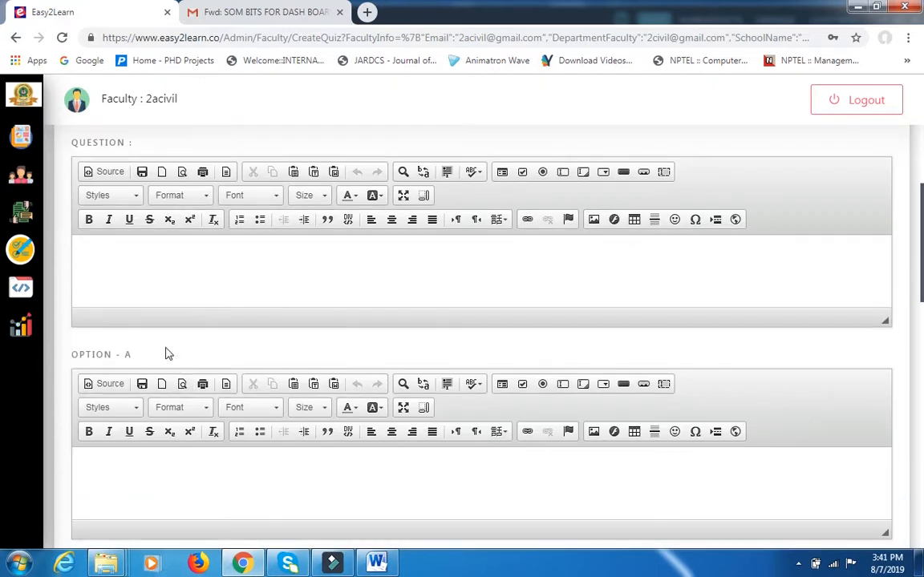
left_click(125, 255)
left_click(377, 563)
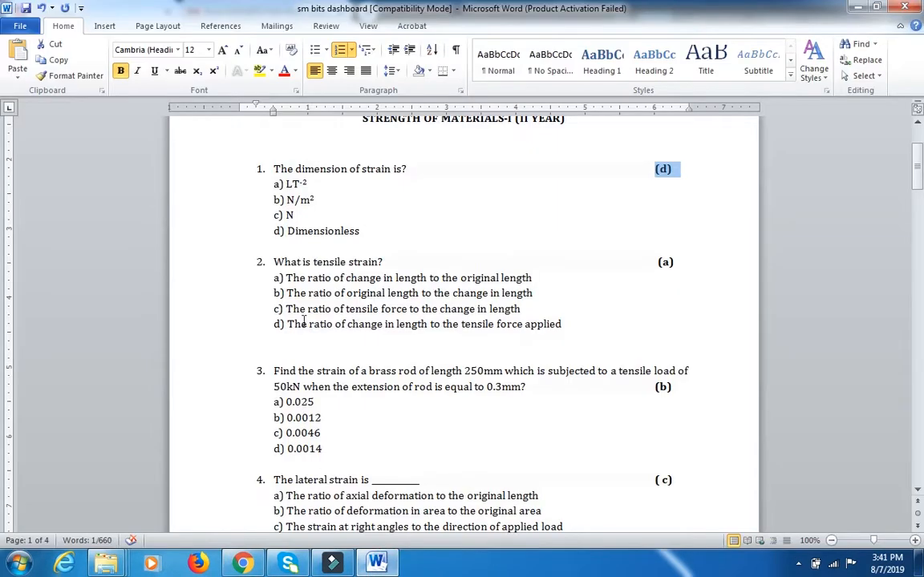
left_click_drag(273, 262, 385, 262)
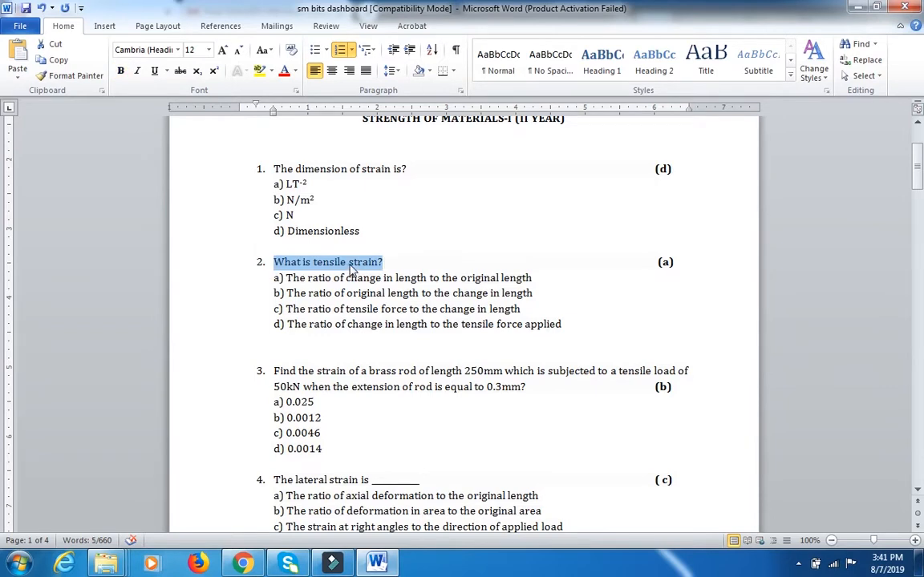
right_click(350, 270)
left_click(369, 231)
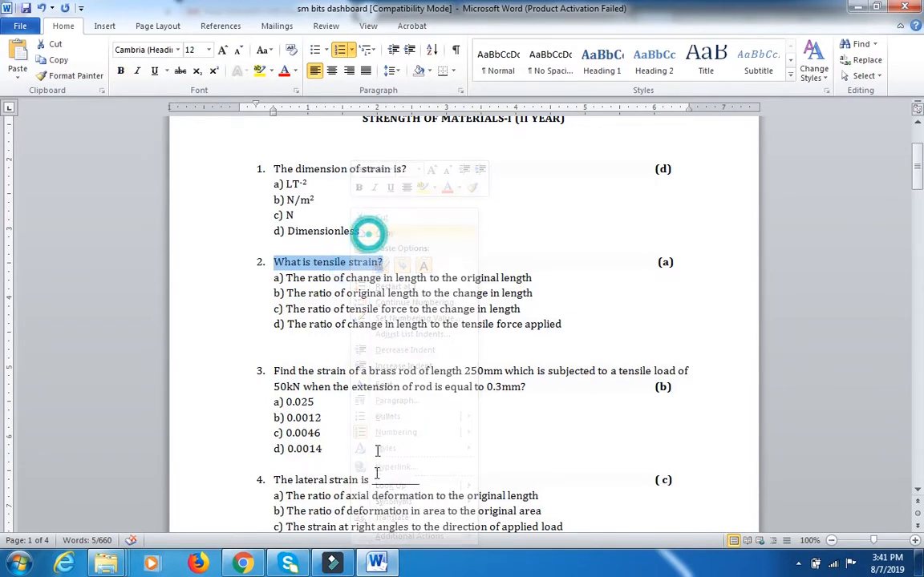
left_click(243, 564)
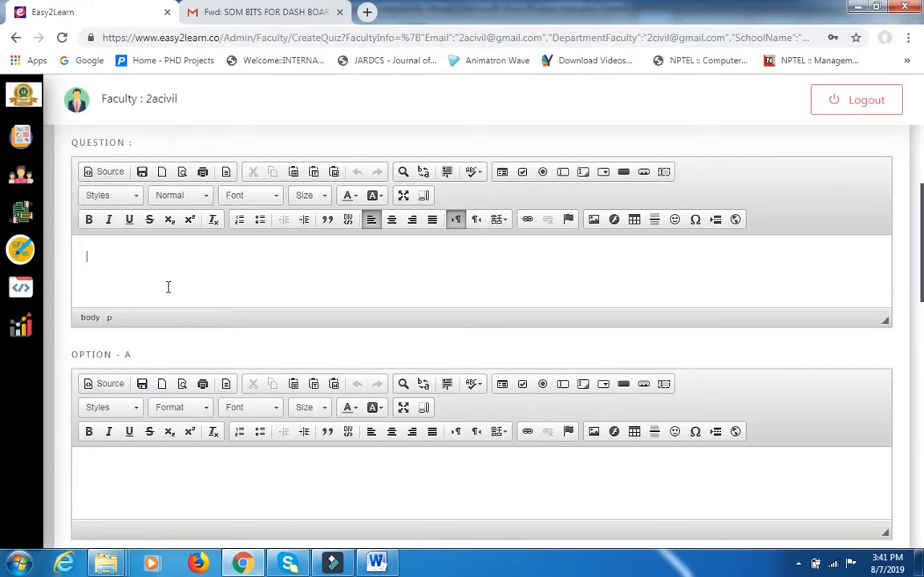
key("ctrl+v")
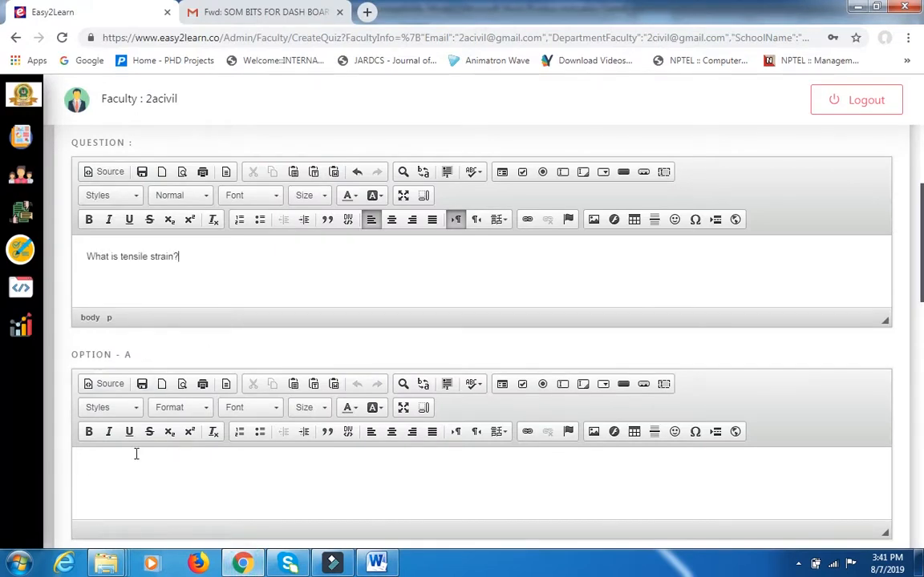
Copy question 2's answer a) "The ratio of change in length to the original length" from Word and paste it into Option A.
key("alt+Tab")
left_click_drag(533, 278, 287, 279)
key("ctrl+c")
key("alt+Tab")
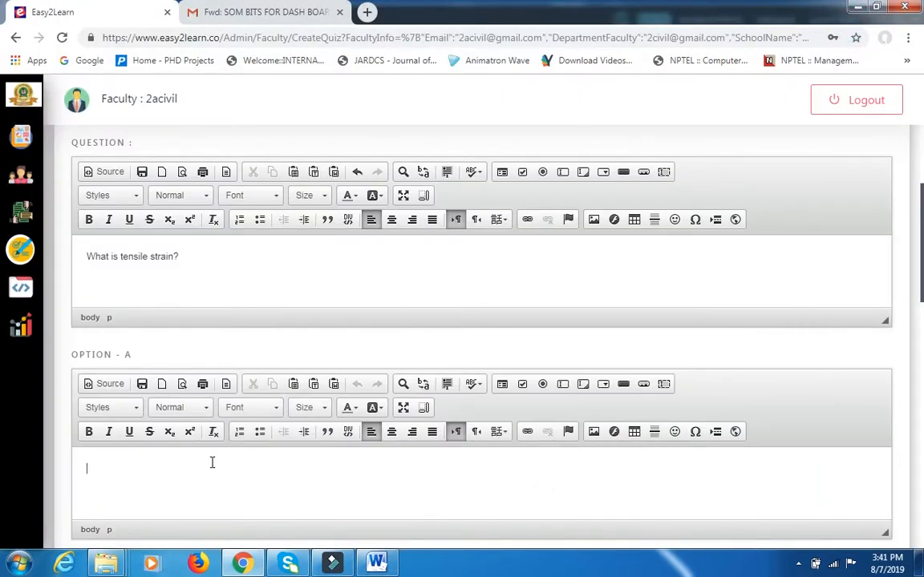
left_click(212, 463)
key("ctrl+v")
Copy question 2's answer b) "The ratio of original length to the change in length" from Word and paste it into Option B.
scroll(213, 468, "down", 3)
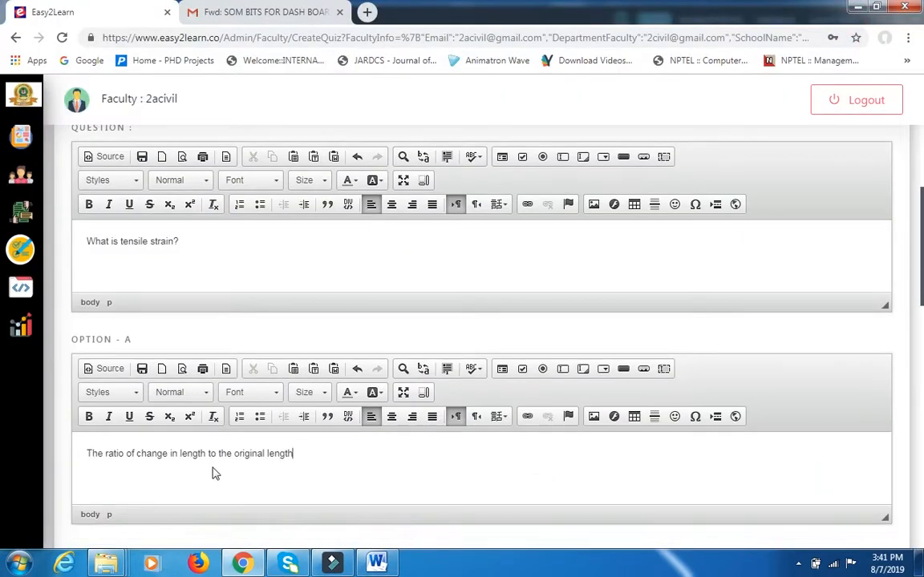
left_click(210, 468)
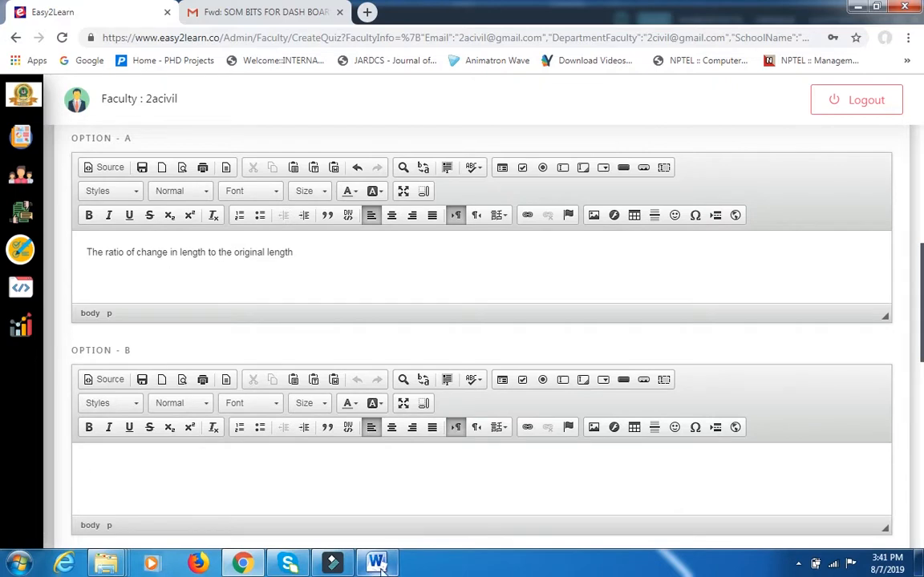
key("alt+Tab")
left_click_drag(286, 293, 535, 293)
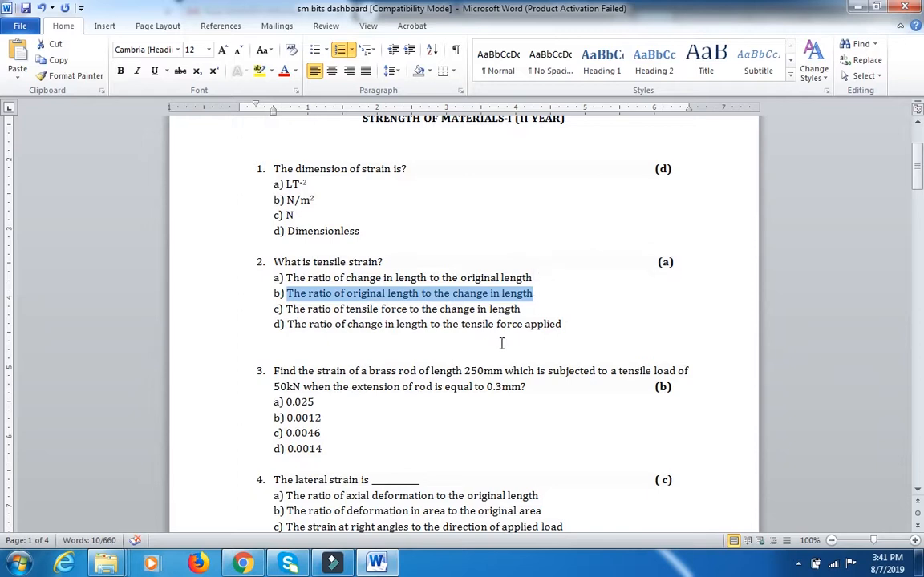
key("alt+Tab")
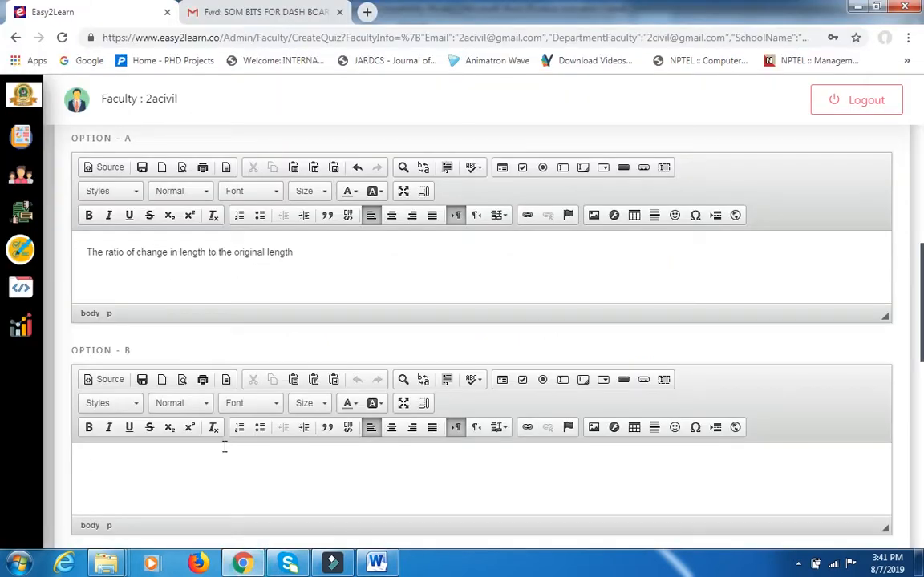
key("ctrl+v")
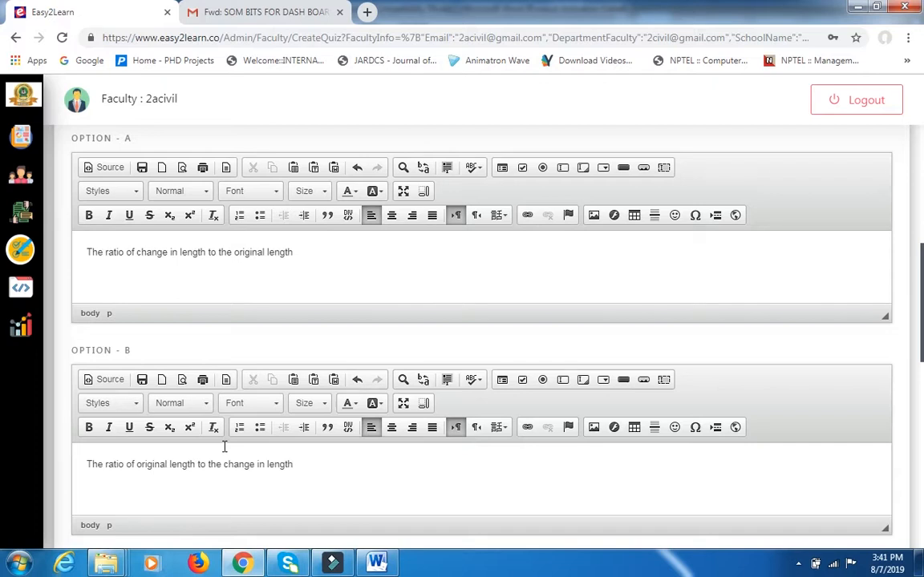
Copy question 2's answer c) "The ratio of tensile force to the change in length" from Word and paste it into Option C.
scroll(224, 446, "down", 3)
left_click(216, 449)
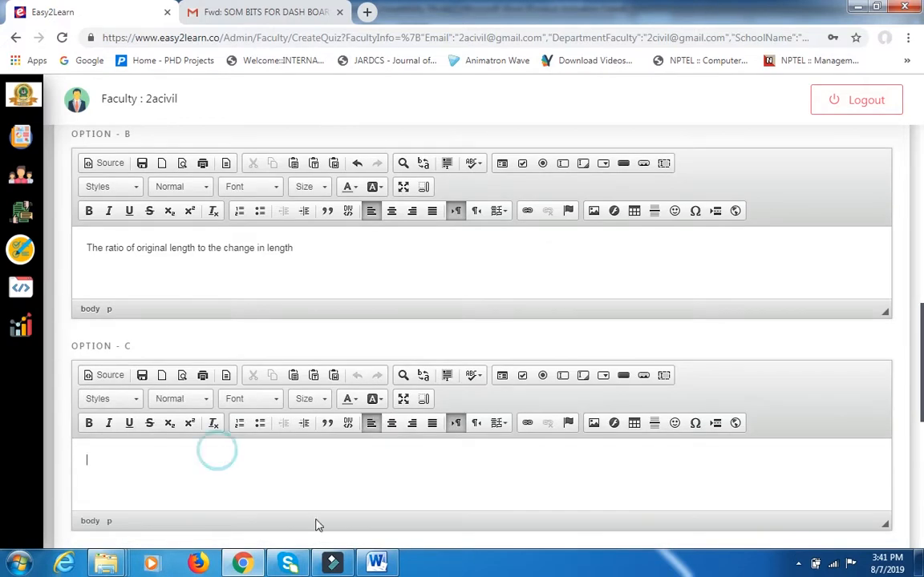
left_click(378, 562)
left_click_drag(286, 308, 536, 324)
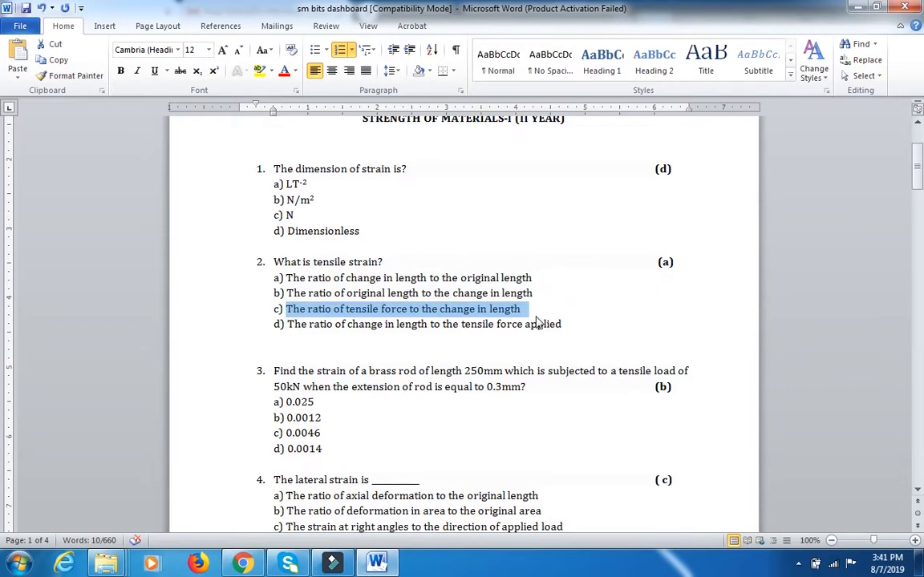
left_click(253, 564)
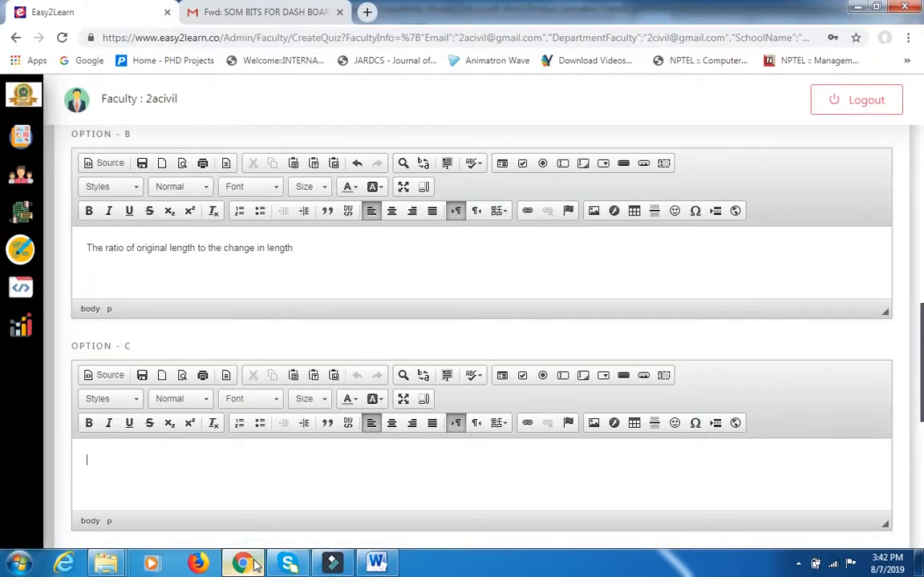
key("ctrl+v")
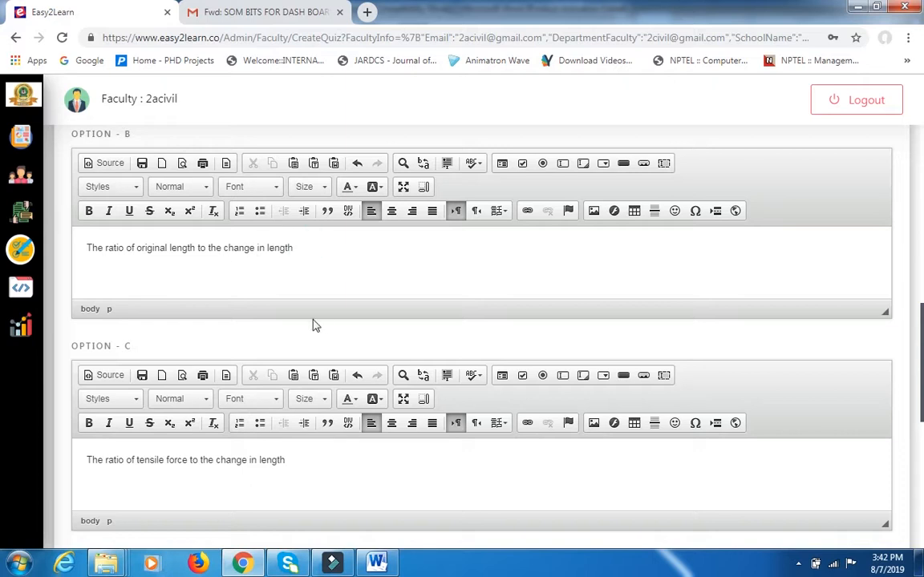
Paste question 2's answer d) "The ratio of change in length to the tensile force applied" from Word into Option D and remove its list numbering.
scroll(314, 324, "down", 3)
left_click(210, 444)
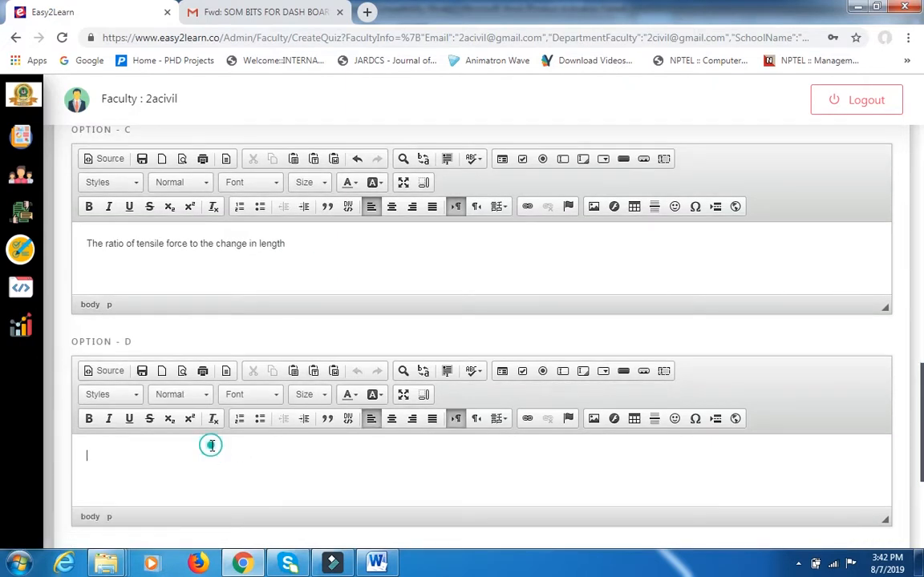
left_click(376, 563)
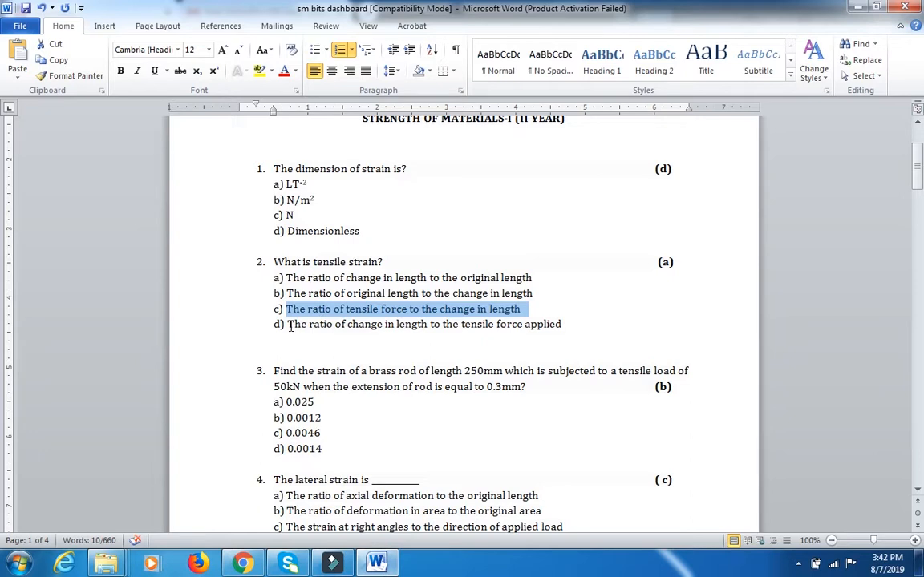
left_click_drag(289, 325, 564, 329)
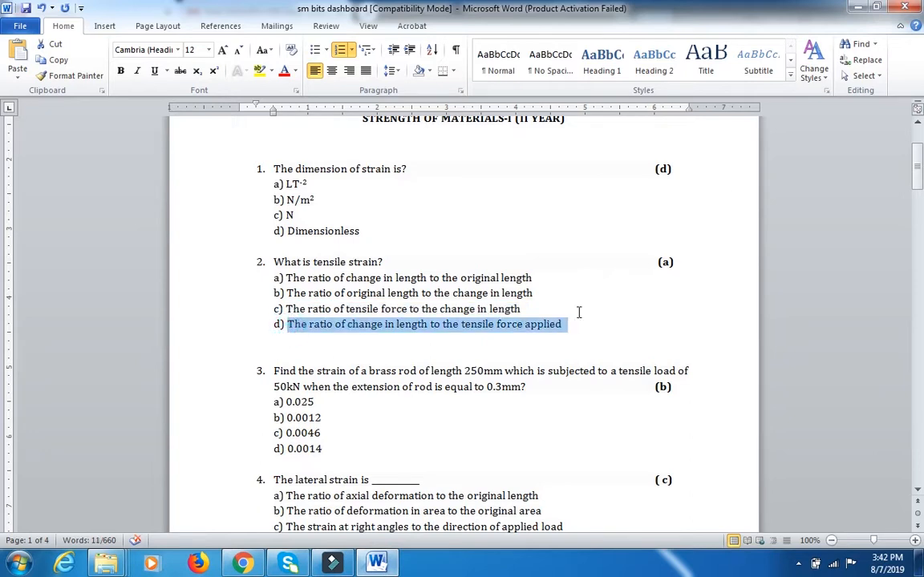
key("alt+Tab")
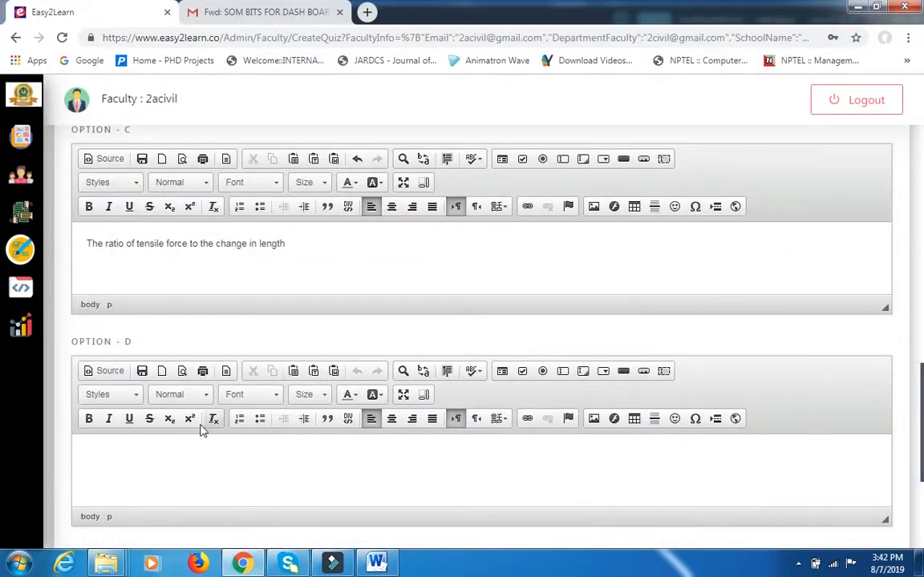
key("ctrl+v")
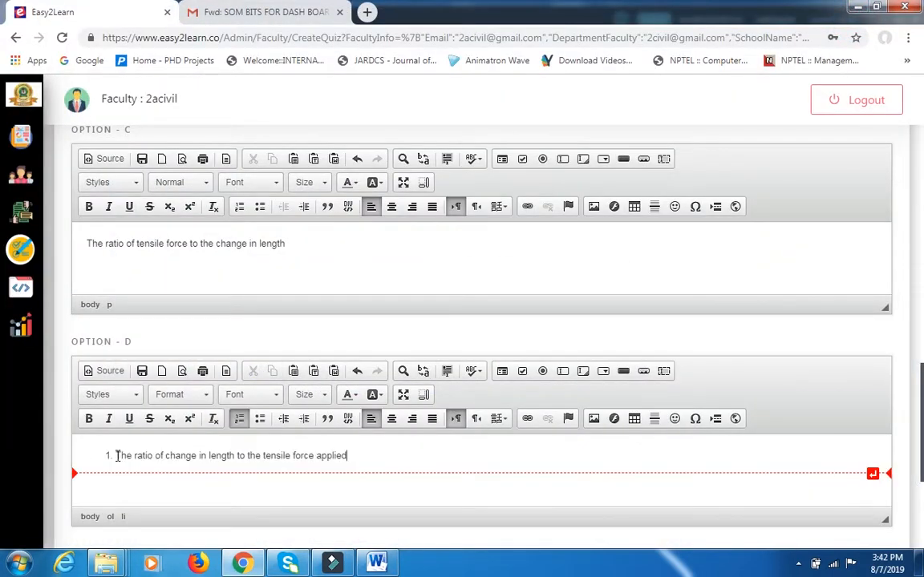
left_click(117, 455)
key("BackSpace")
Check question 2's answer key in the Word document, set the correct option to A and submit the quiz question.
scroll(165, 478, "down", 3)
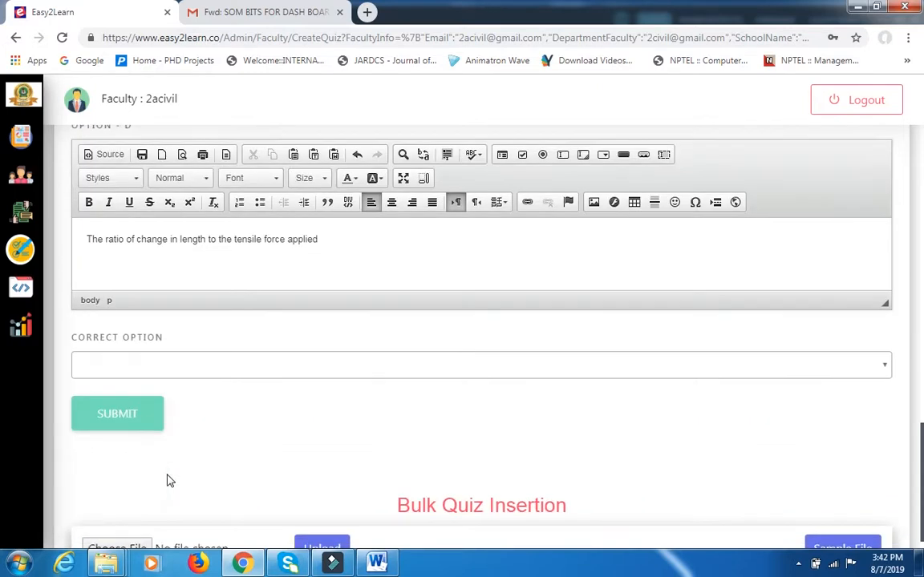
left_click(377, 564)
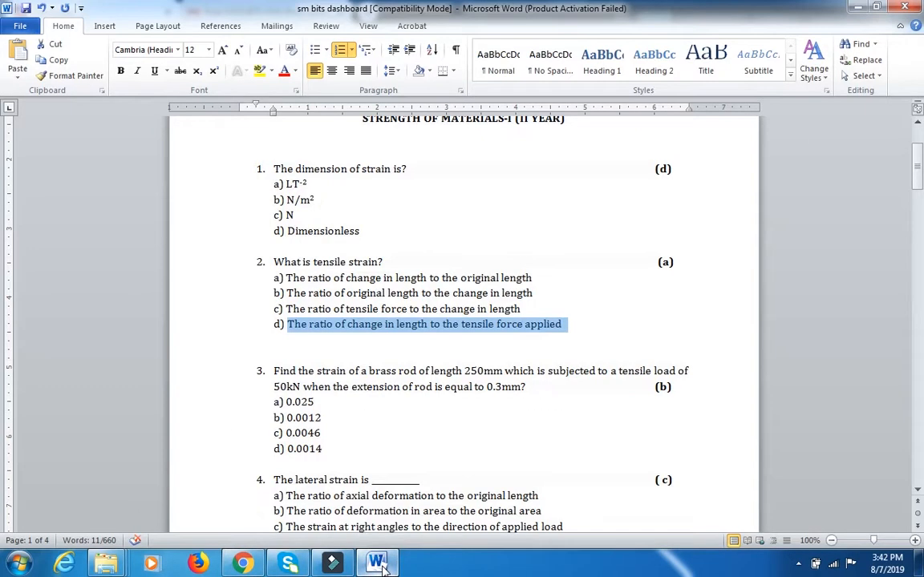
left_click(376, 563)
left_click(234, 367)
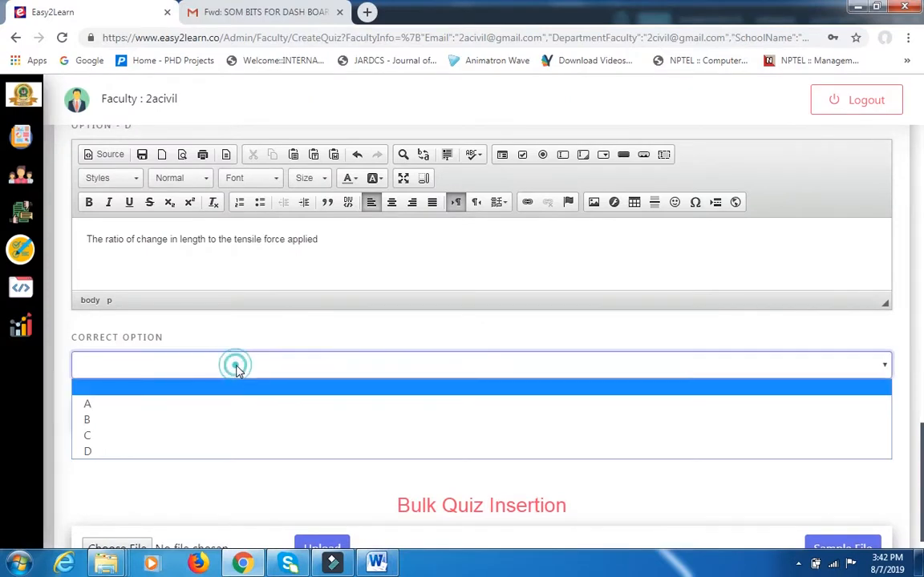
left_click(233, 404)
left_click(149, 405)
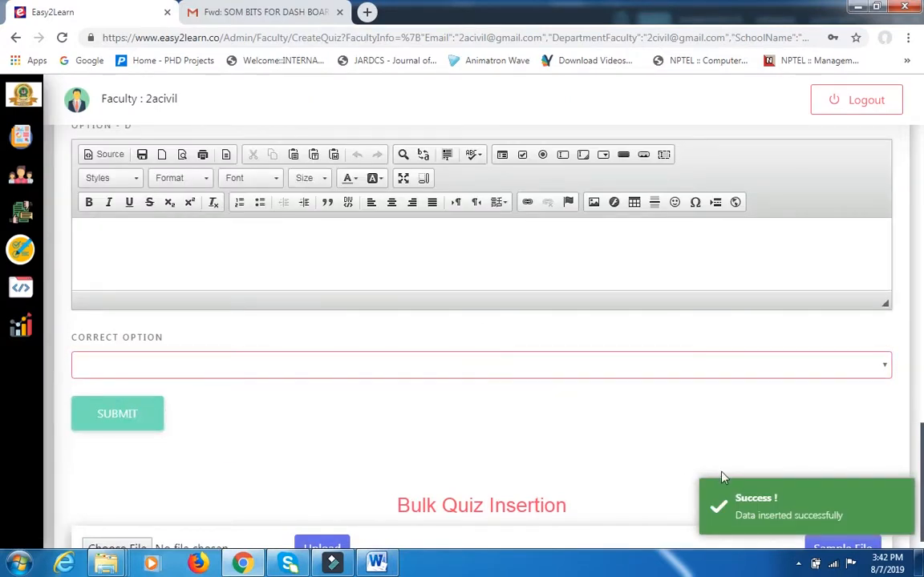
scroll(198, 352, "up", 15)
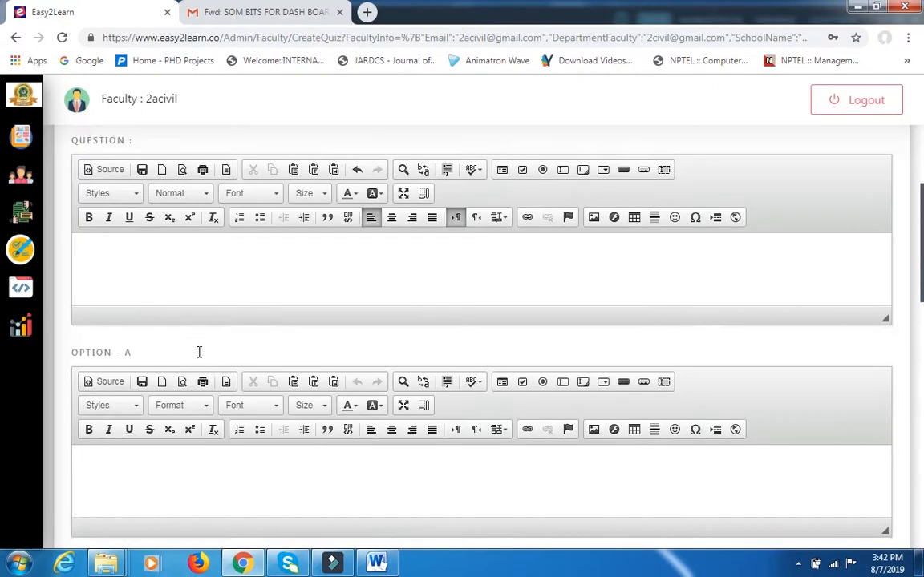
mouse_move(64, 237)
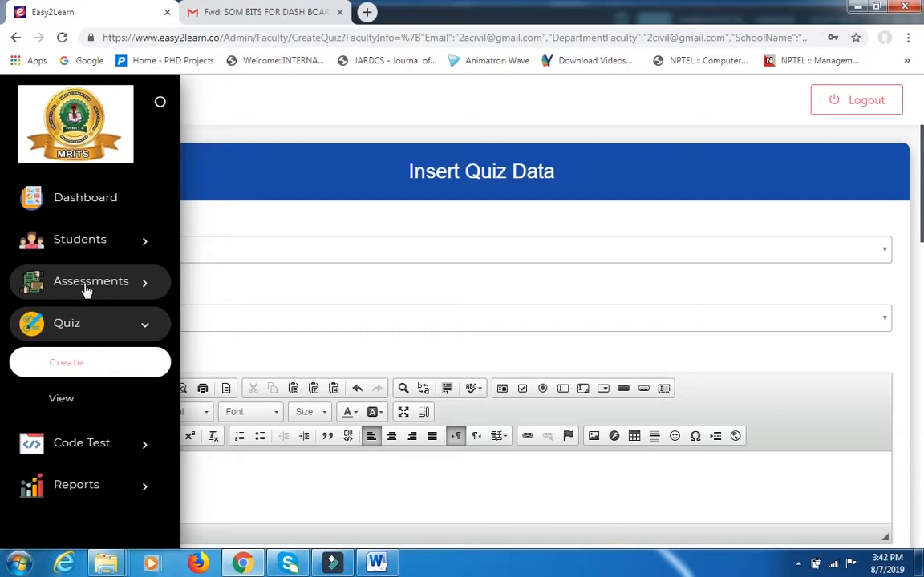
scroll(264, 361, "down", 2)
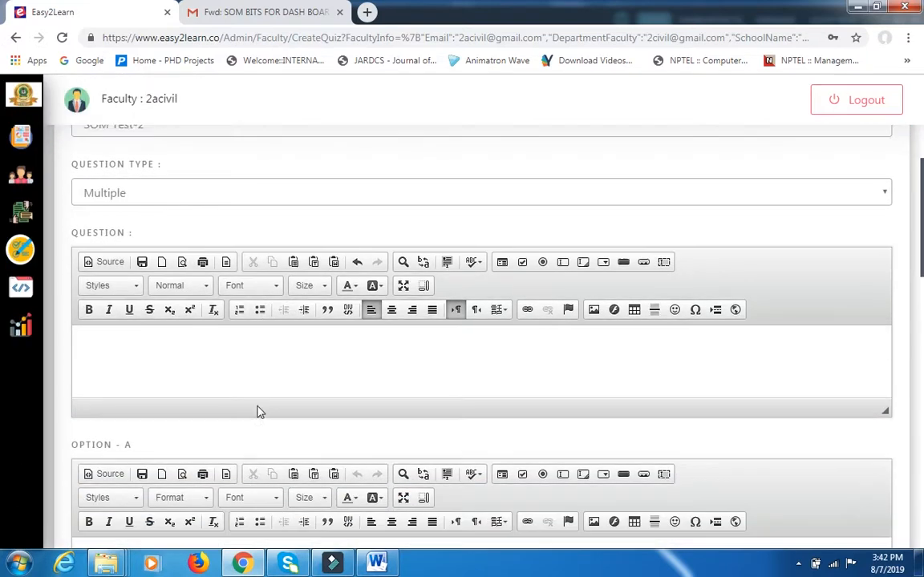
scroll(258, 411, "down", 3)
scroll(257, 417, "up", 4)
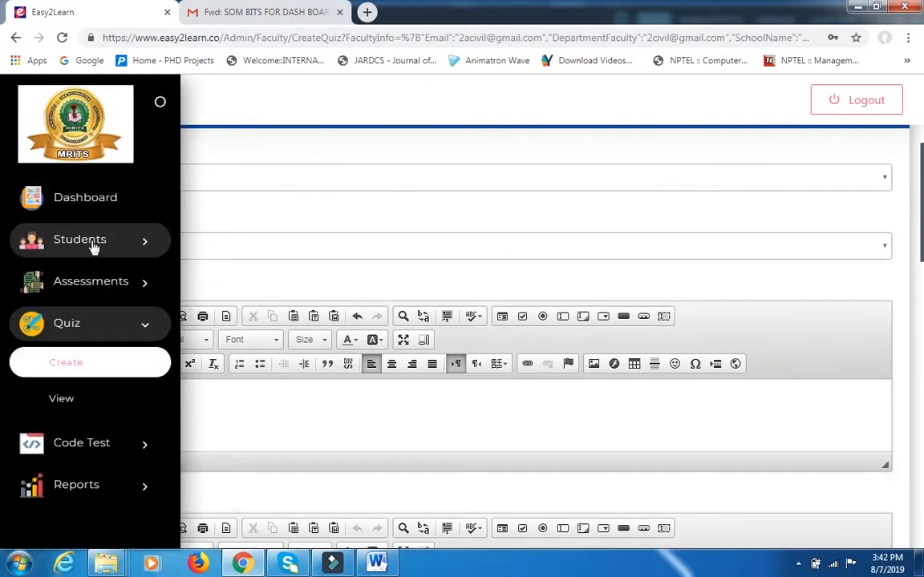
Open the student data list and highlight the first student's mobile number.
left_click(94, 248)
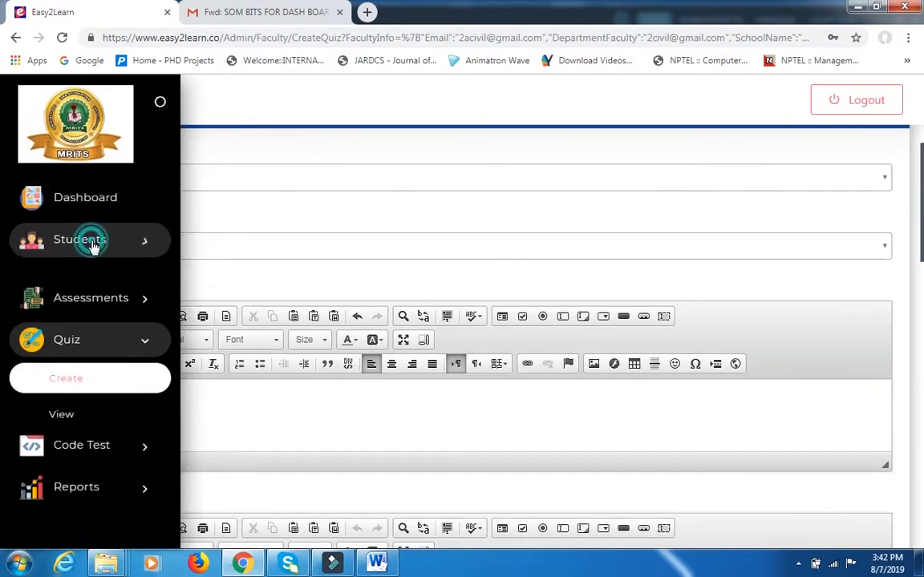
left_click(71, 319)
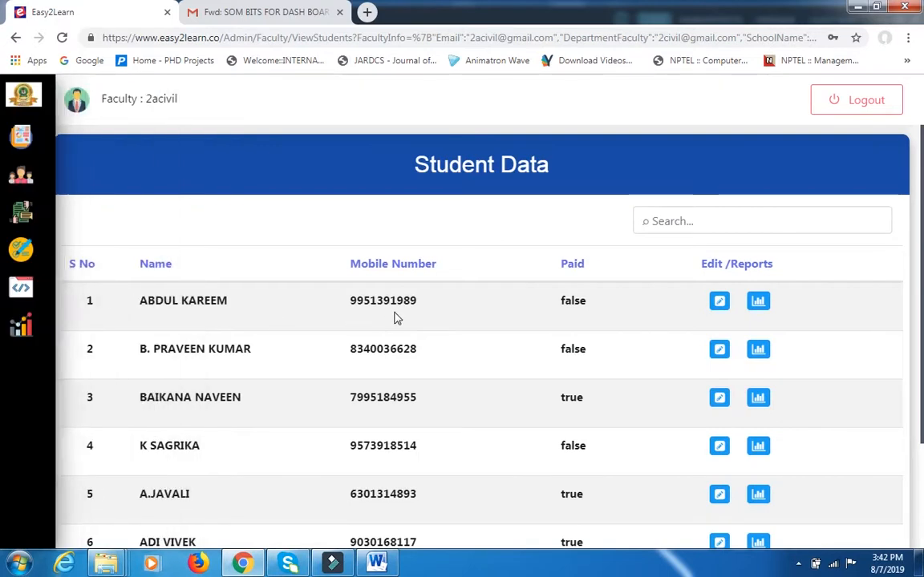
left_click_drag(353, 301, 422, 309)
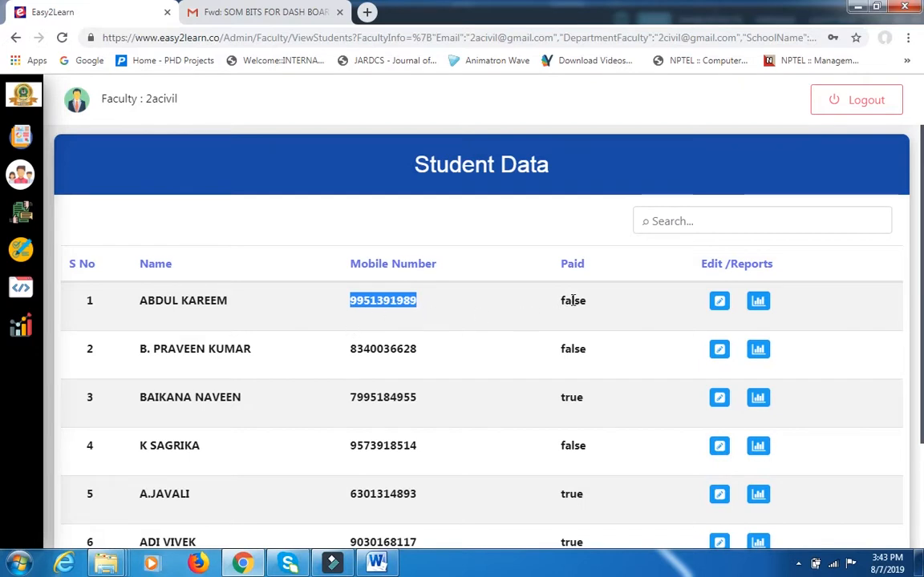
Copy the first student's mobile number and open the Easy2Learn home page in a new browser tab.
right_click(400, 302)
left_click(427, 314)
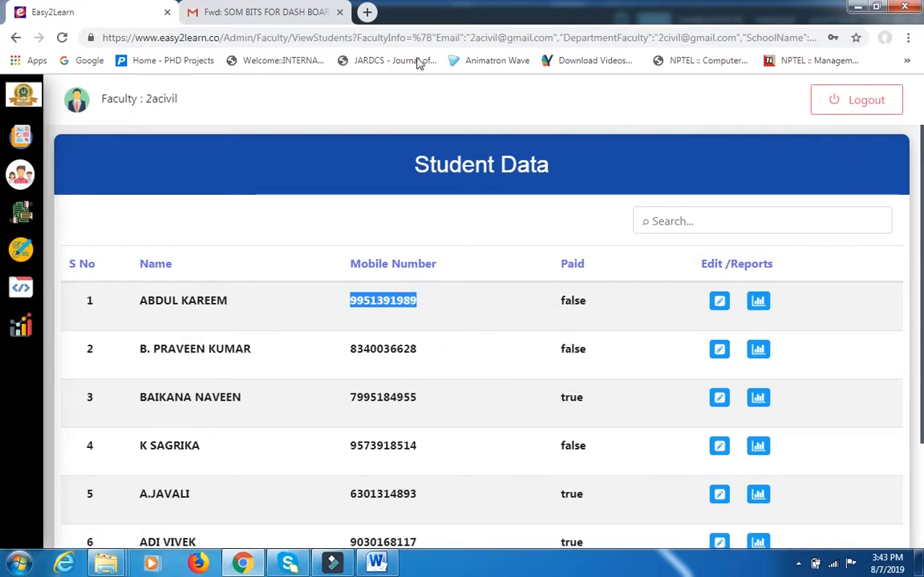
left_click(371, 13)
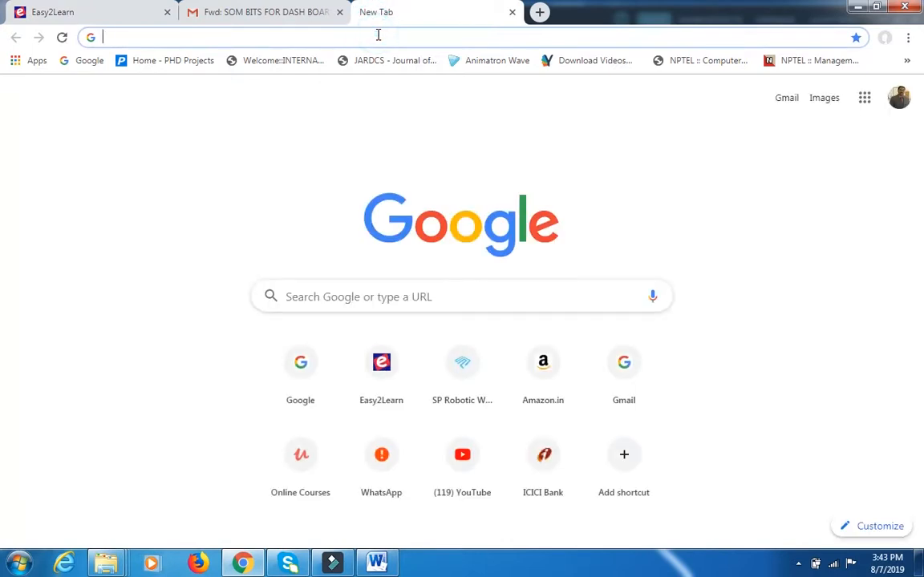
type("easy2learn.co")
key("Return")
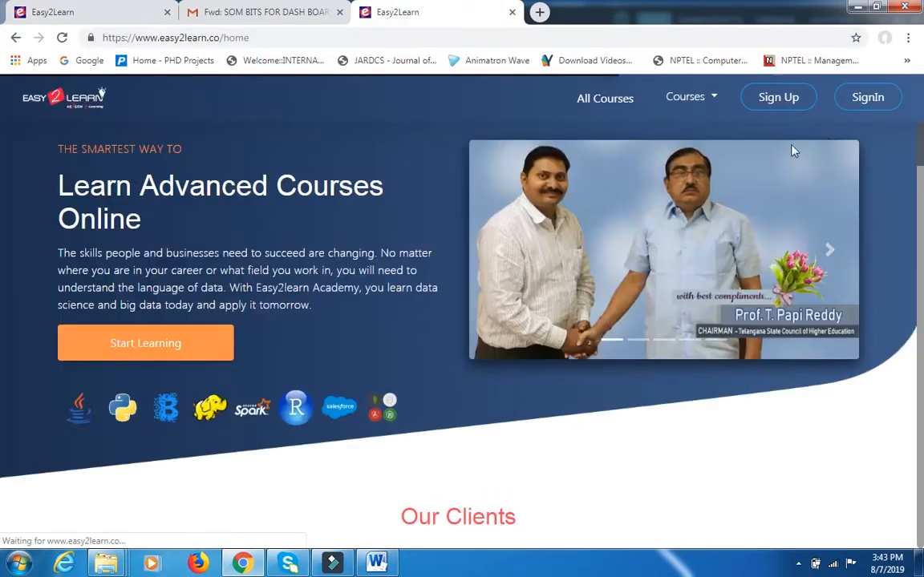
Sign in to Easy2Learn as the student by pasting the copied phone number and entering the account password.
left_click(869, 101)
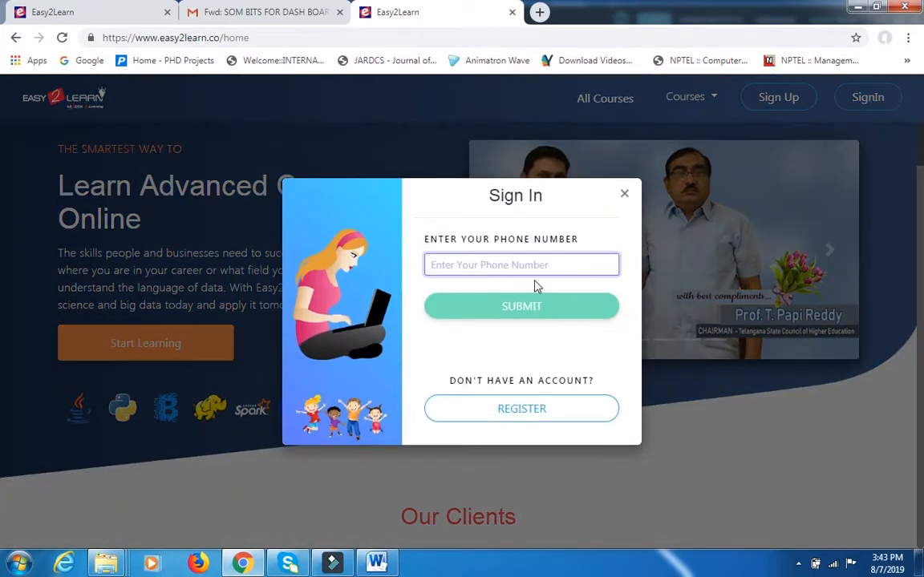
key("ctrl+v")
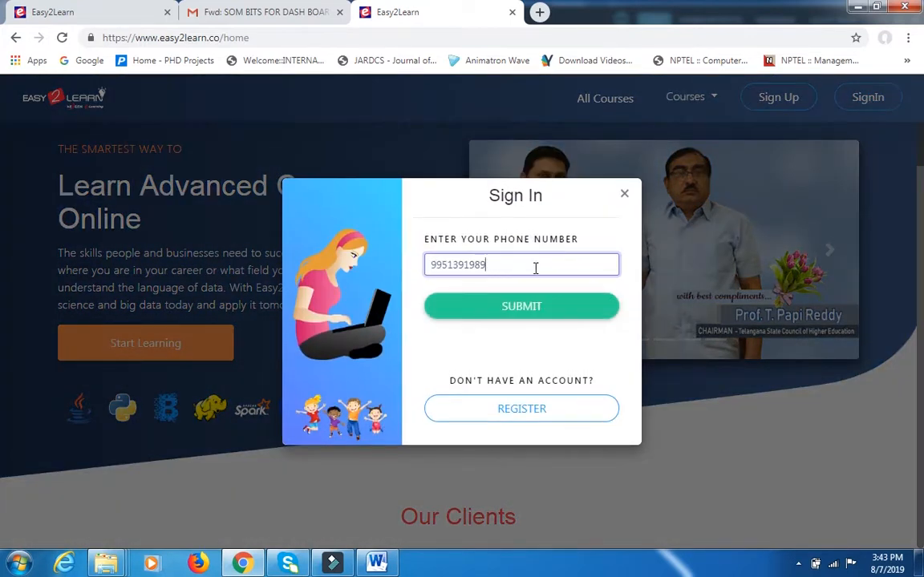
left_click(529, 315)
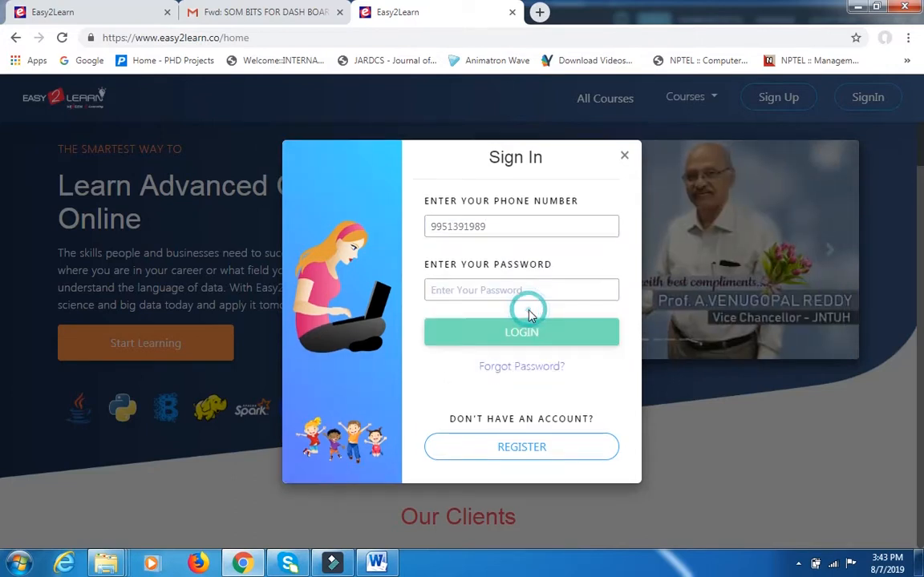
left_click(523, 293)
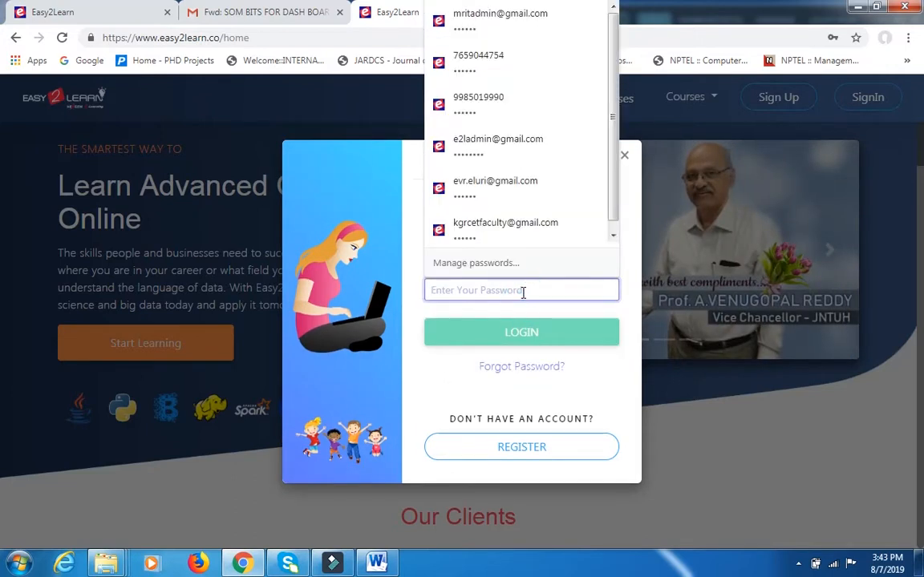
type("12")
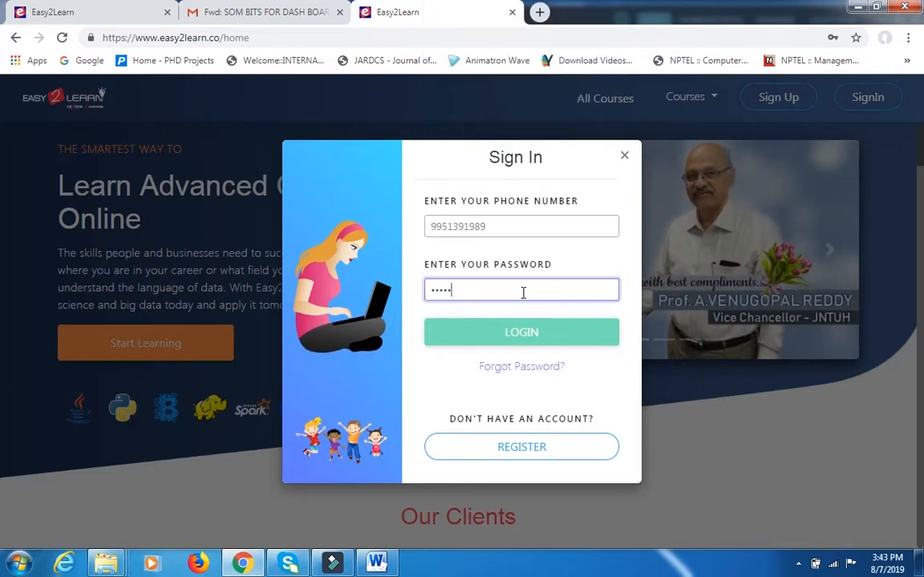
left_click(543, 340)
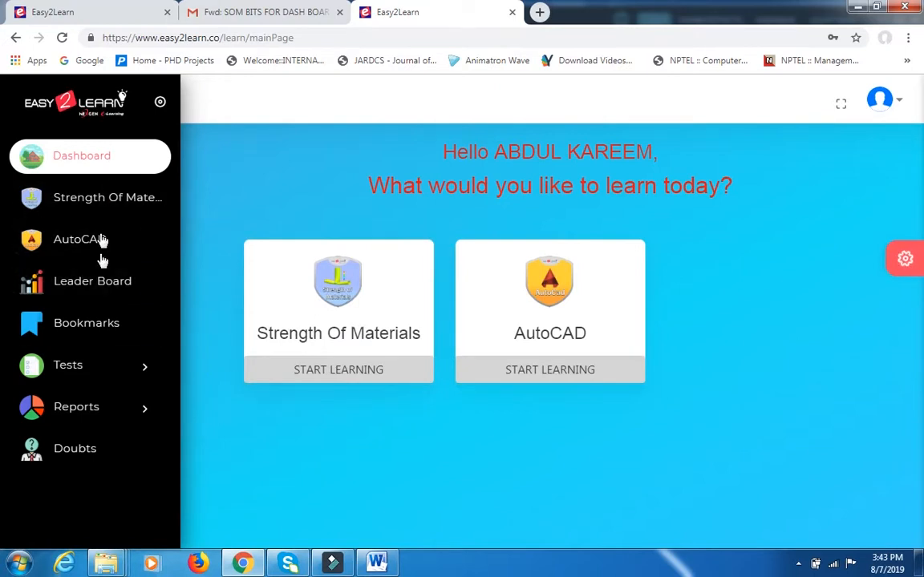
Start the SOM Test-2 quiz from the student's college assessments and look through its questions and answer options.
left_click(87, 372)
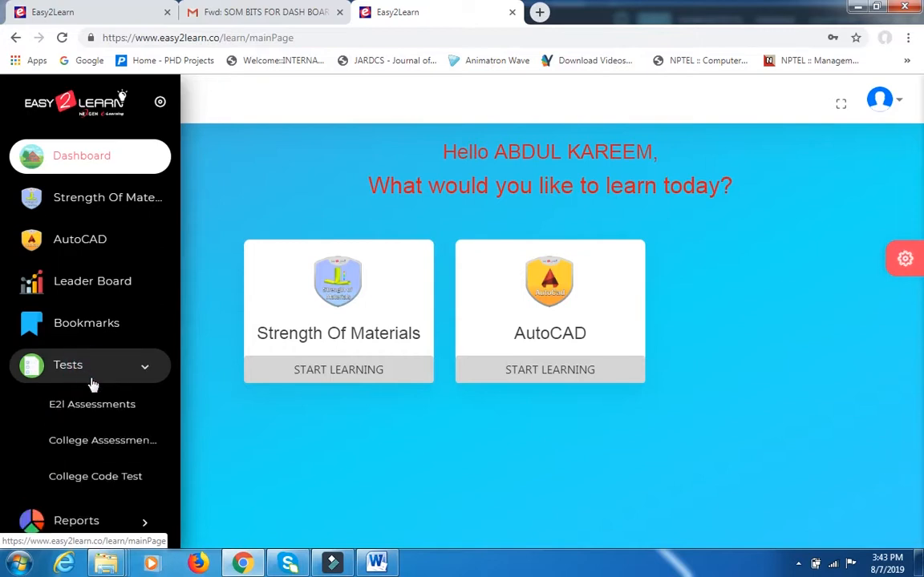
left_click(117, 443)
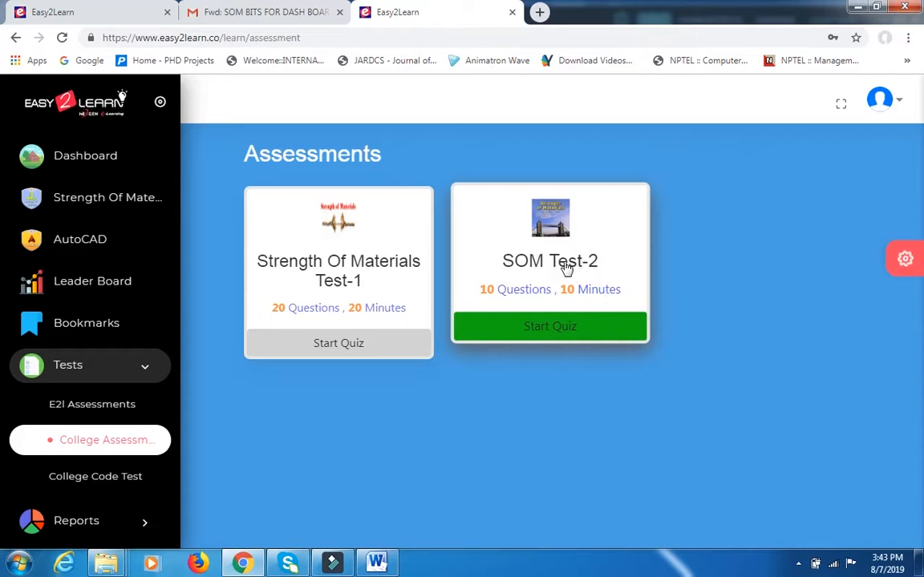
left_click(553, 332)
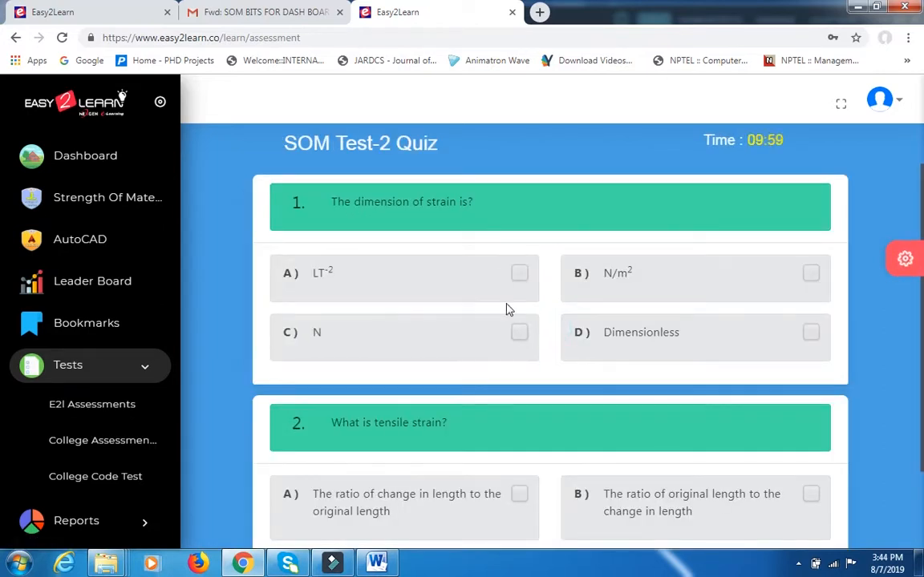
scroll(506, 309, "down", 3)
scroll(542, 416, "up", 1)
scroll(487, 387, "down", 2)
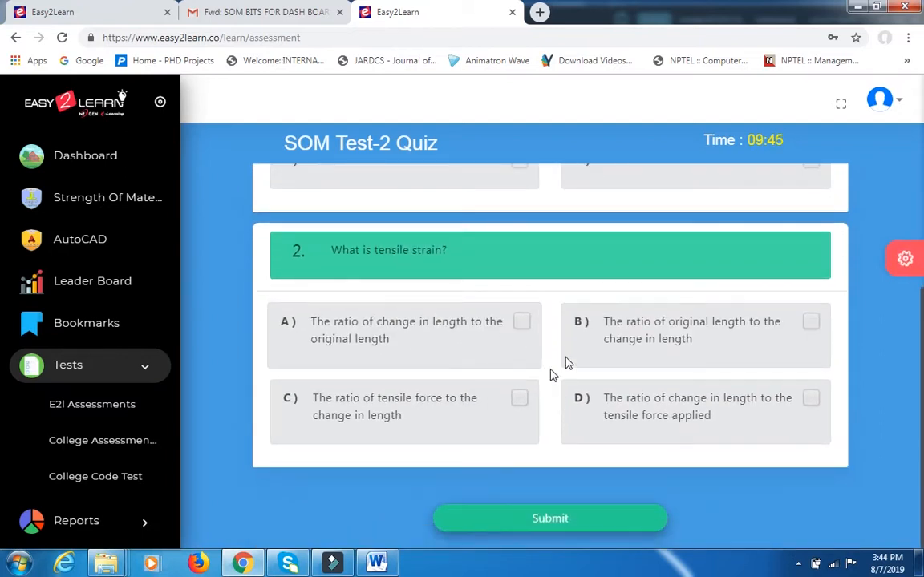
scroll(498, 341, "up", 2)
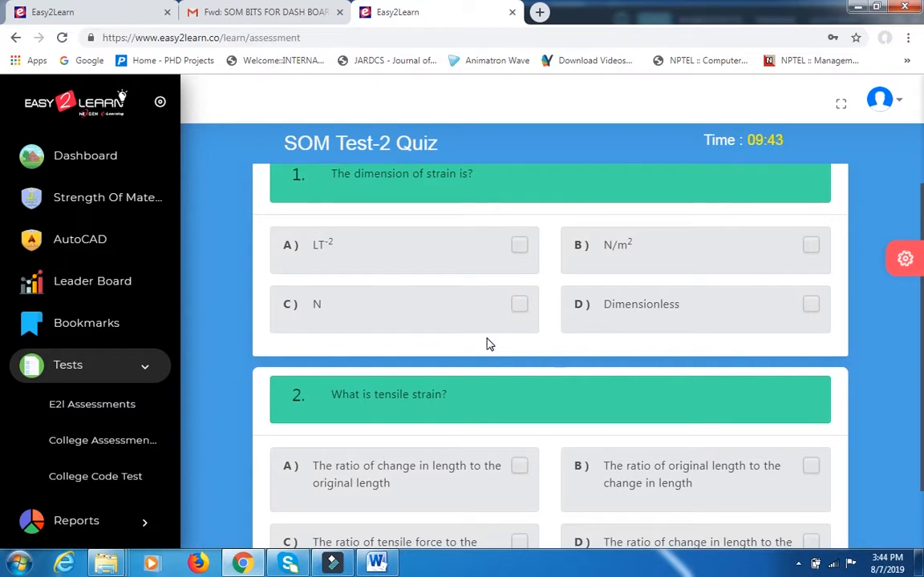